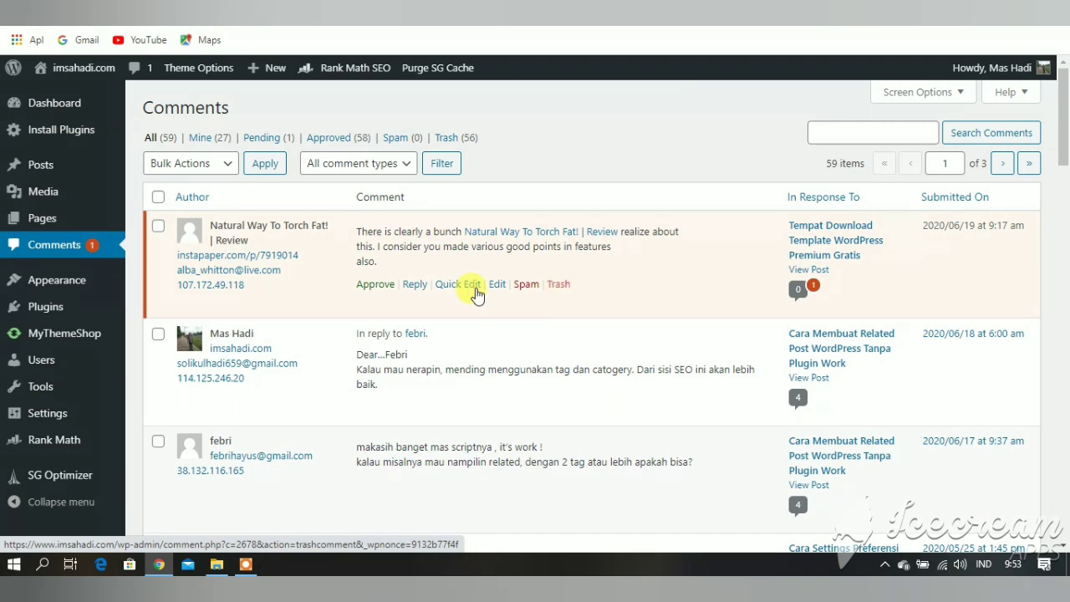
Open the trashed comments and look through the spam comments listed there
click(447, 139)
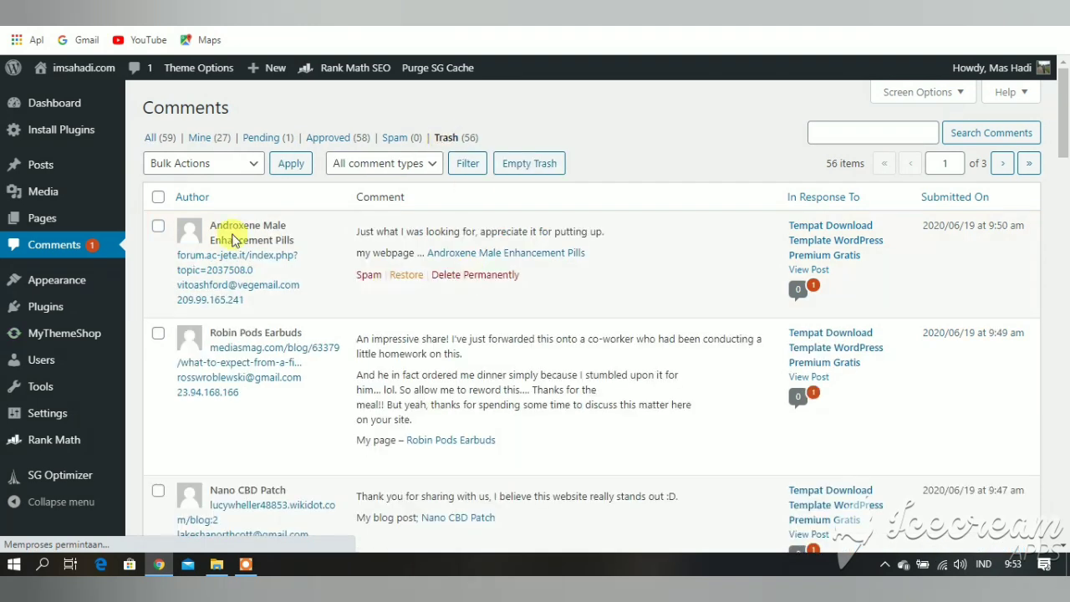
scroll(443, 328, down, 5)
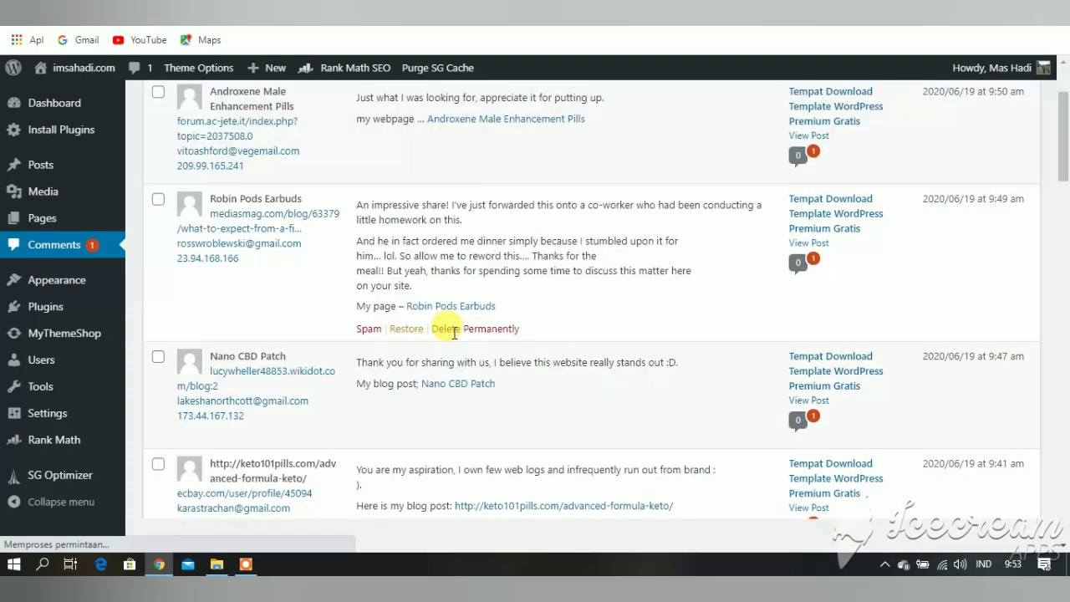
scroll(454, 331, down, 3)
scroll(456, 333, down, 5)
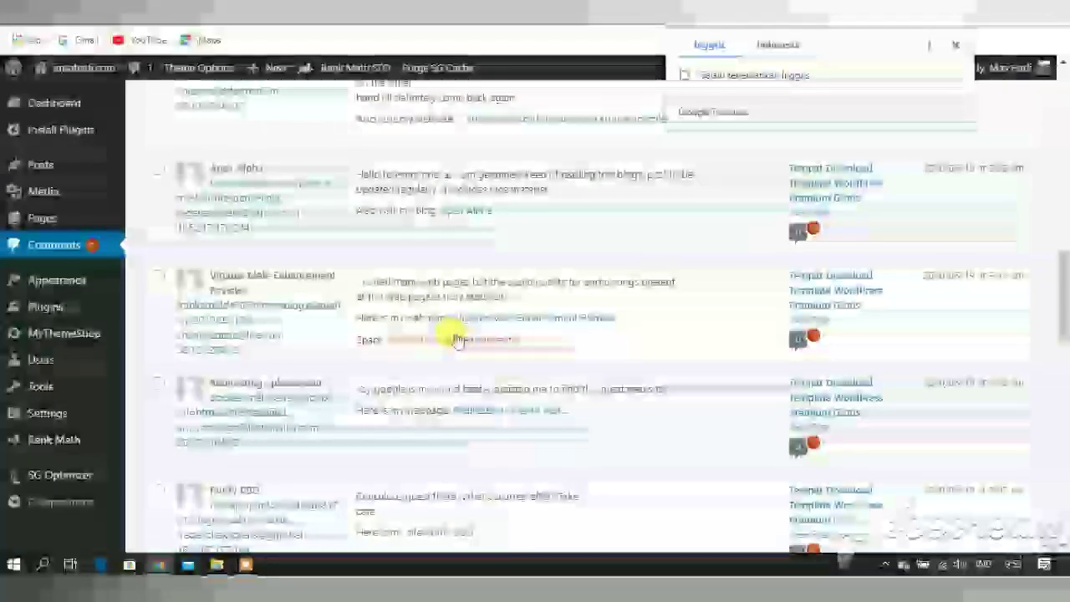
scroll(458, 336, down, 10)
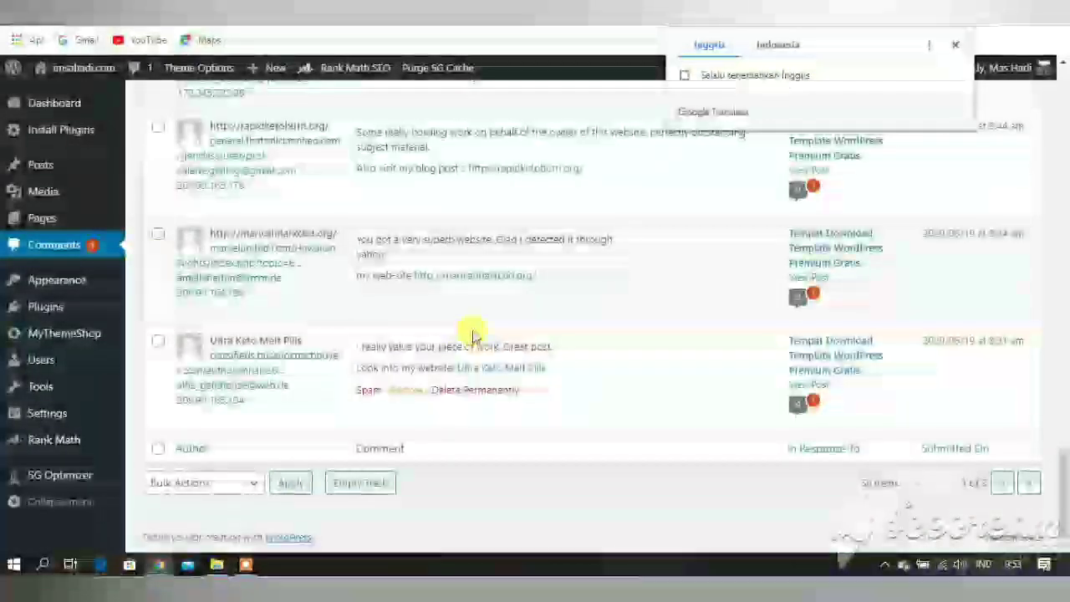
scroll(472, 335, up, 3)
scroll(472, 335, up, 10)
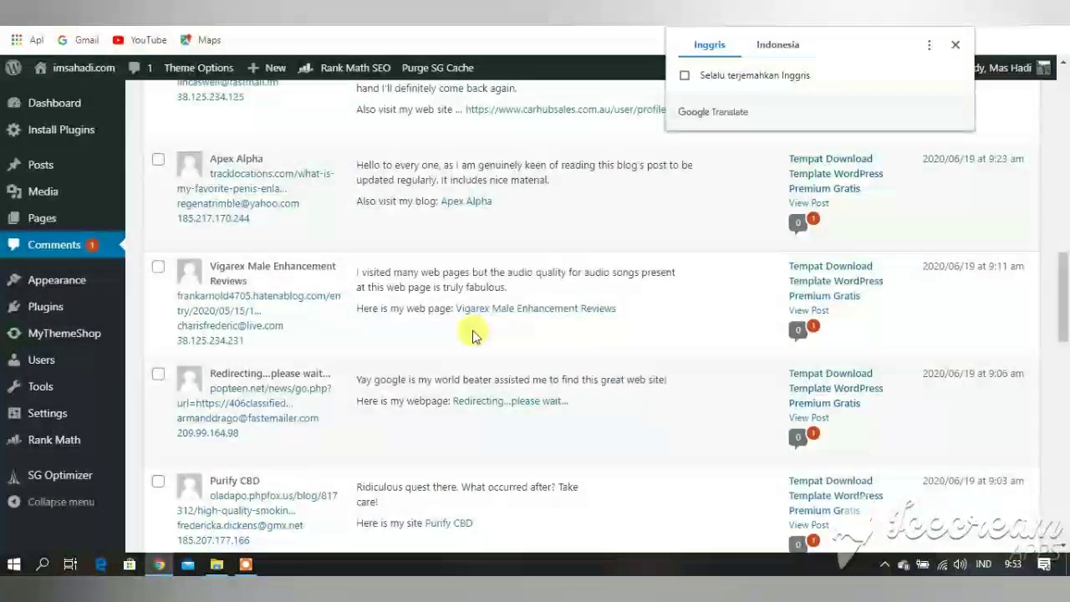
click(954, 46)
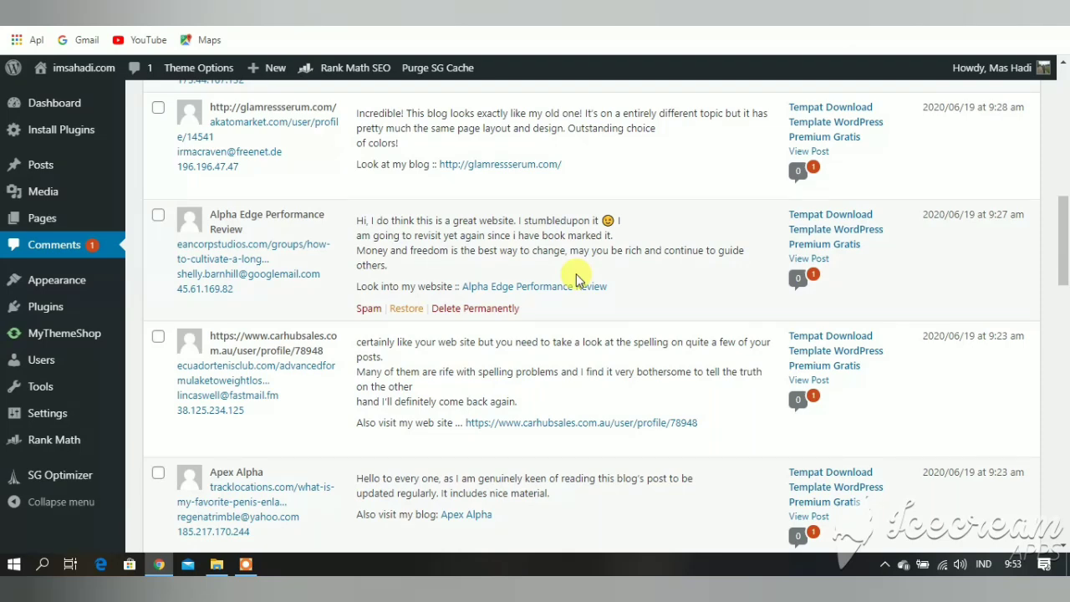
scroll(551, 335, up, 5)
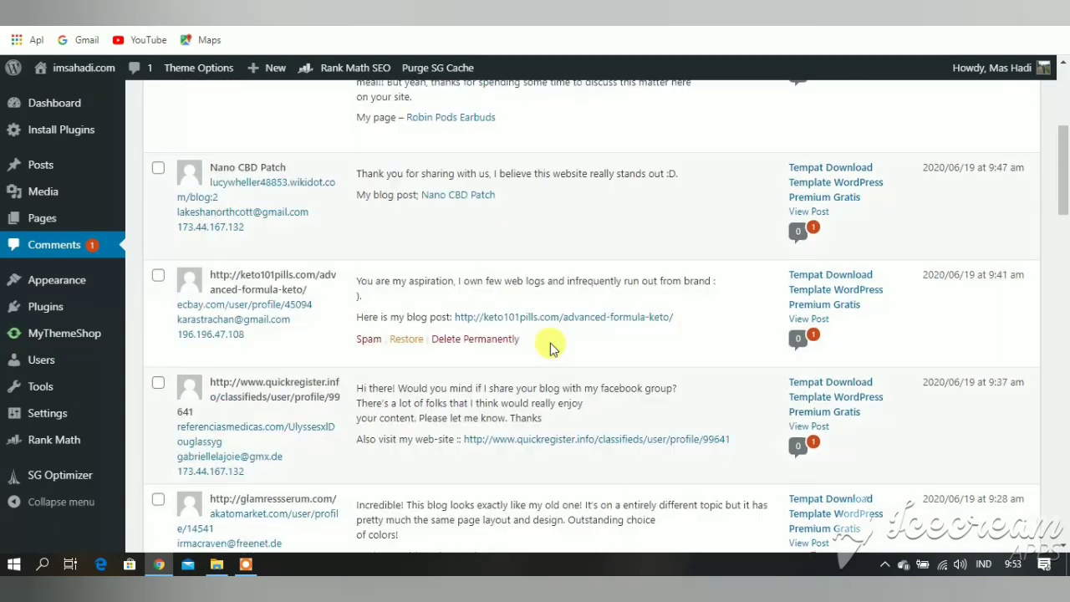
scroll(552, 344, up, 4)
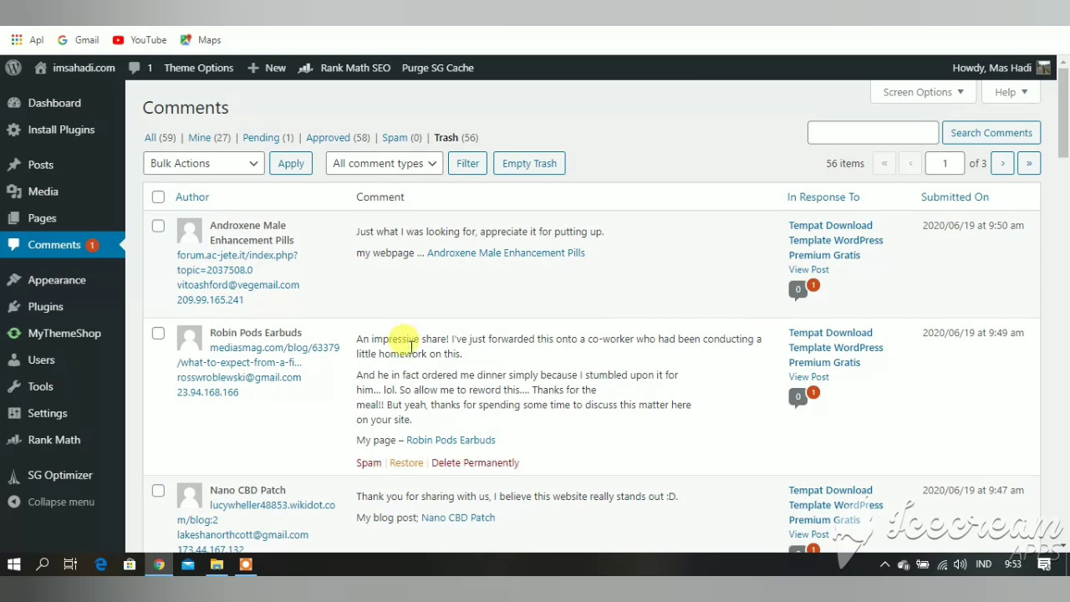
Open the list of comments marked as spam
click(247, 565)
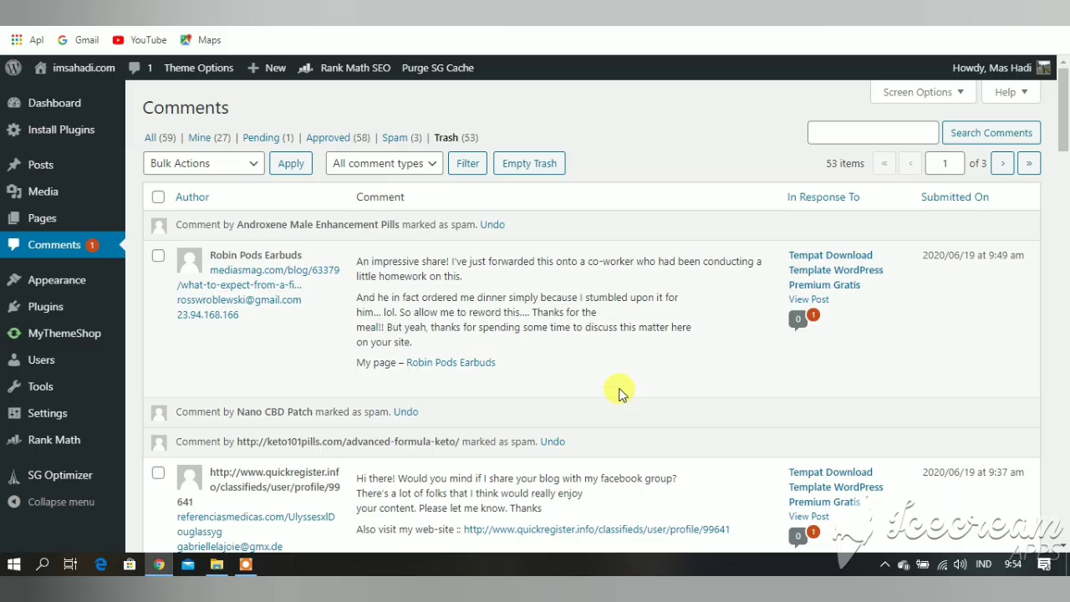
click(394, 144)
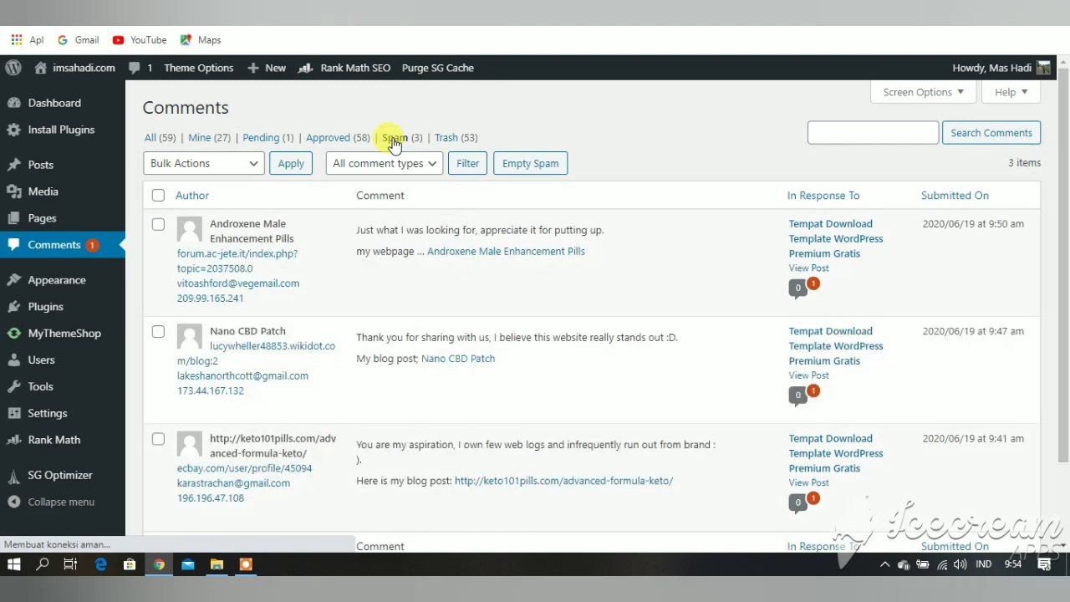
mouse_move(418, 283)
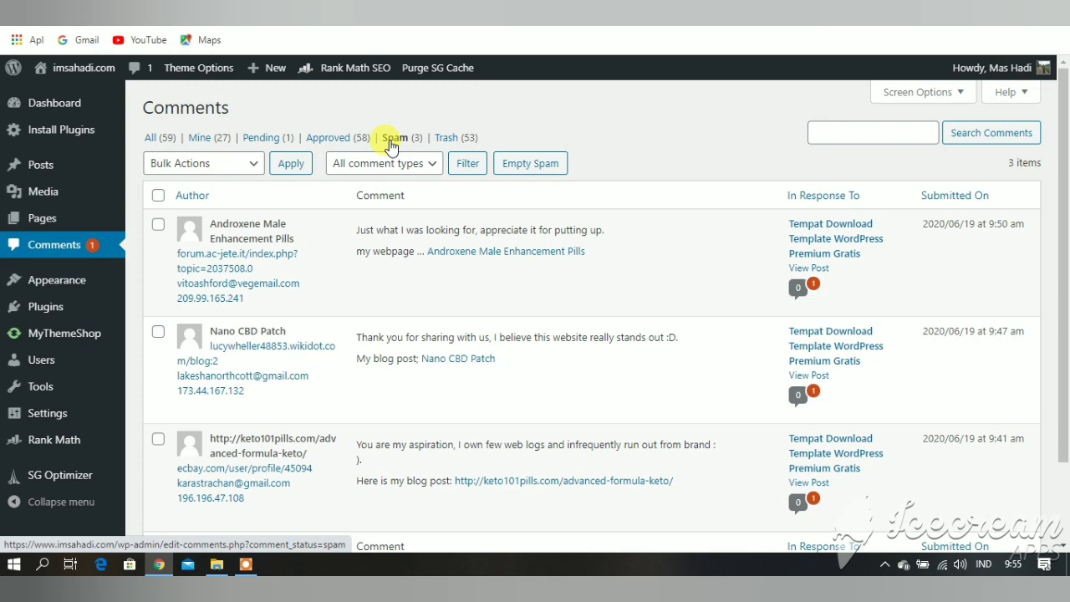
Go back to the trashed comments and scan the remaining entries
click(447, 139)
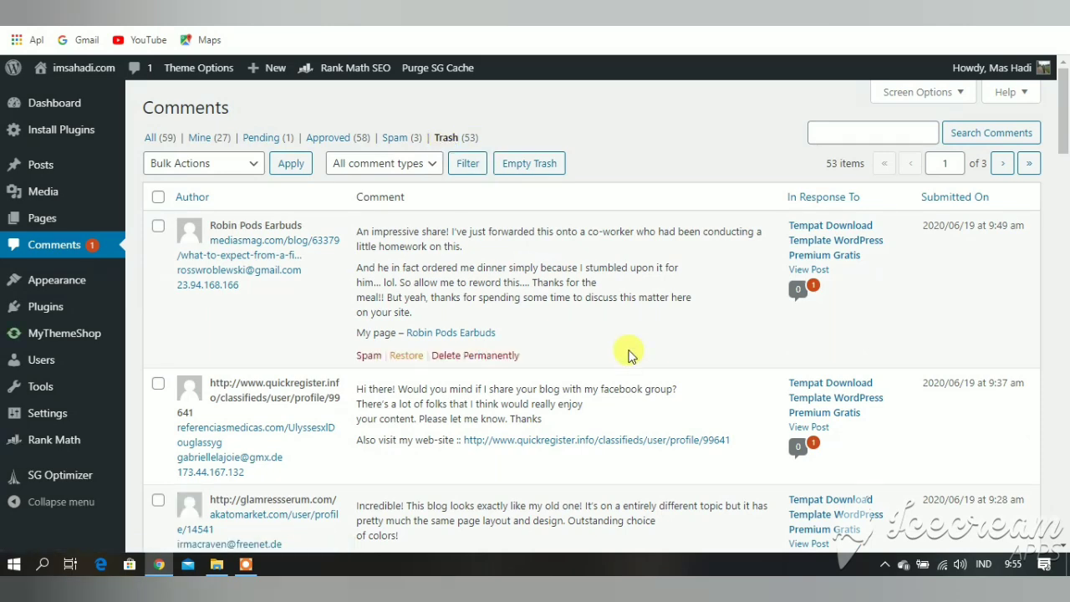
scroll(629, 354, down, 10)
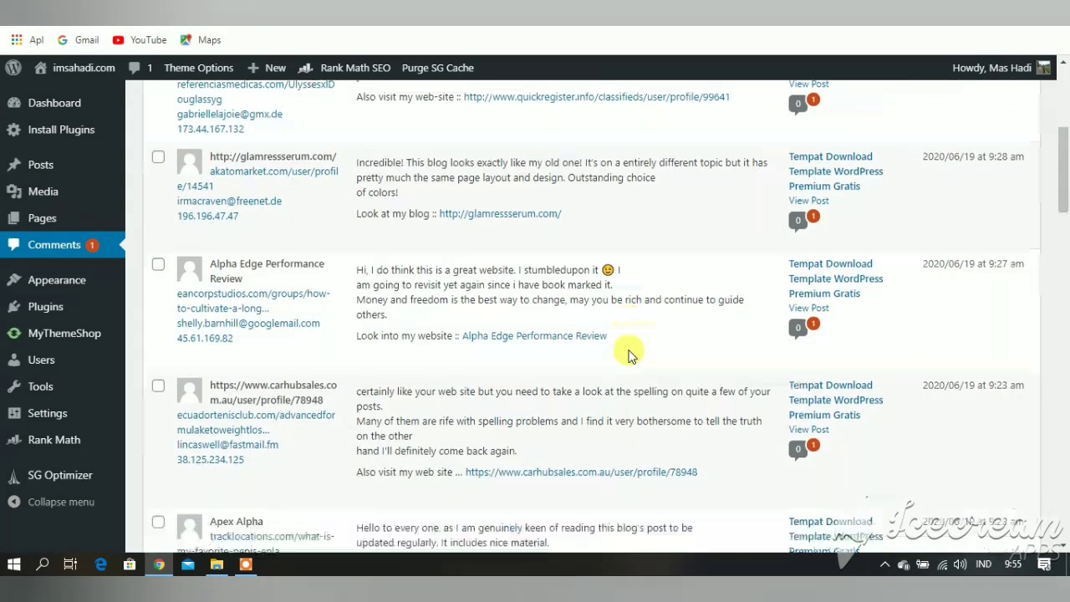
scroll(626, 342, up, 5)
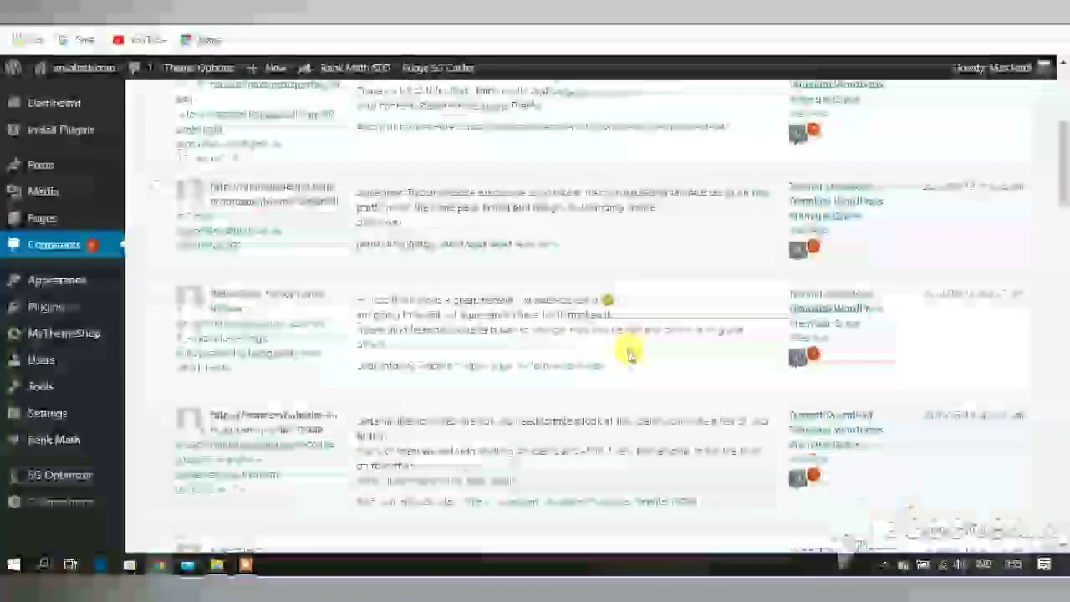
scroll(629, 354, up, 3)
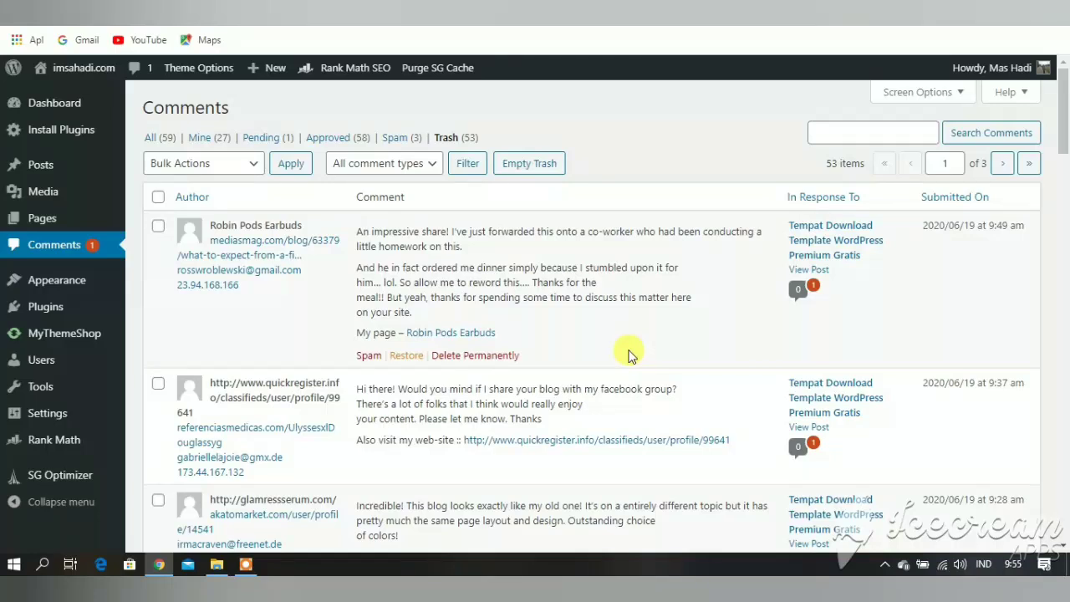
Switch to File Explorer and extract the text blacklist archive into the Downloads\Compressed\text blacklist folder
mouse_move(27, 403)
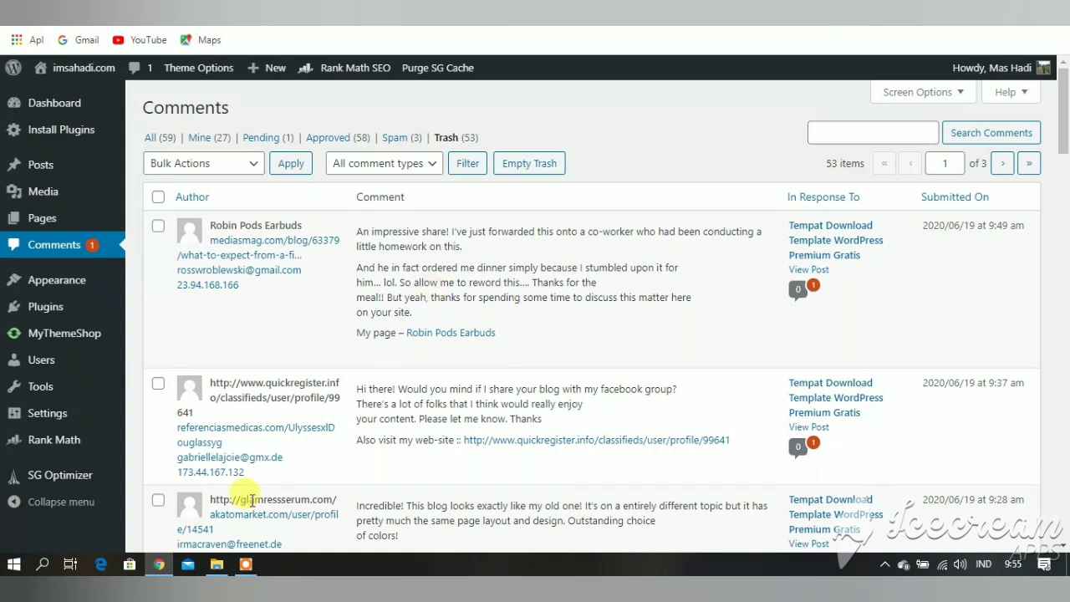
click(216, 566)
click(201, 166)
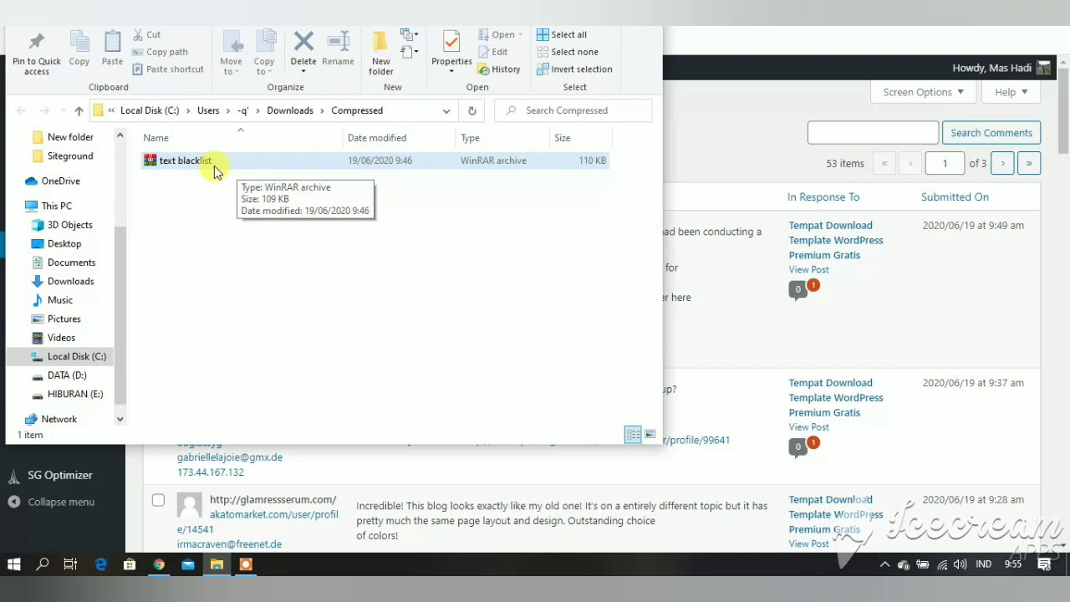
click(222, 188)
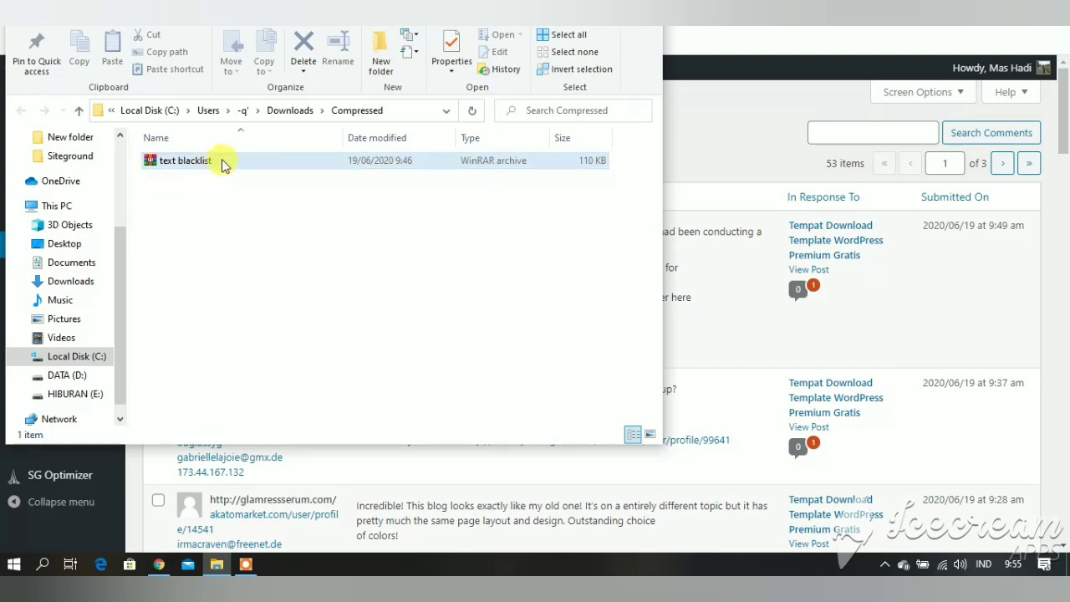
click(200, 165)
right_click(197, 165)
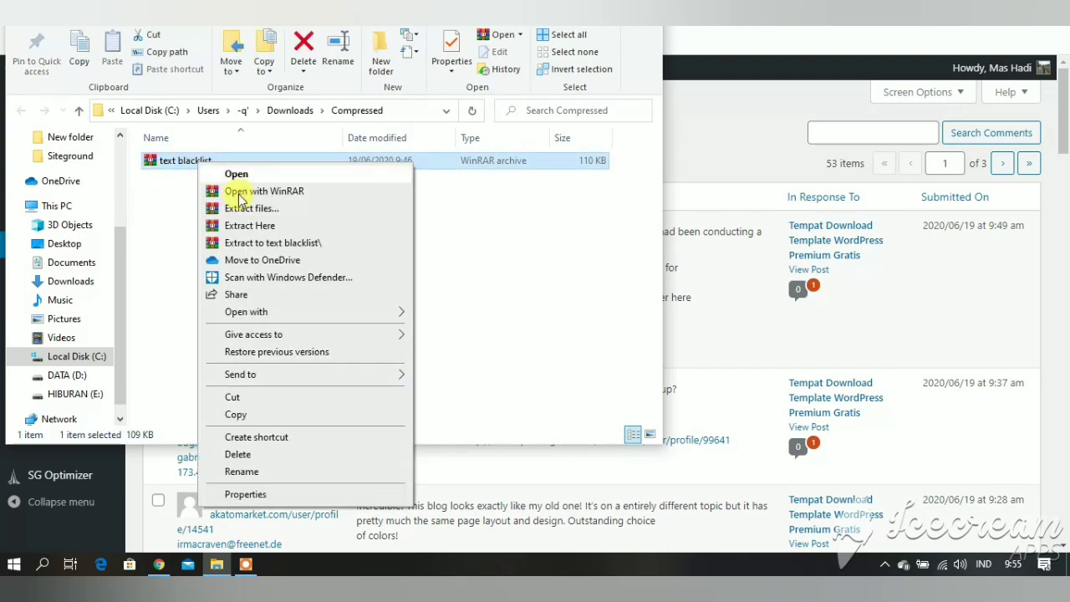
click(242, 206)
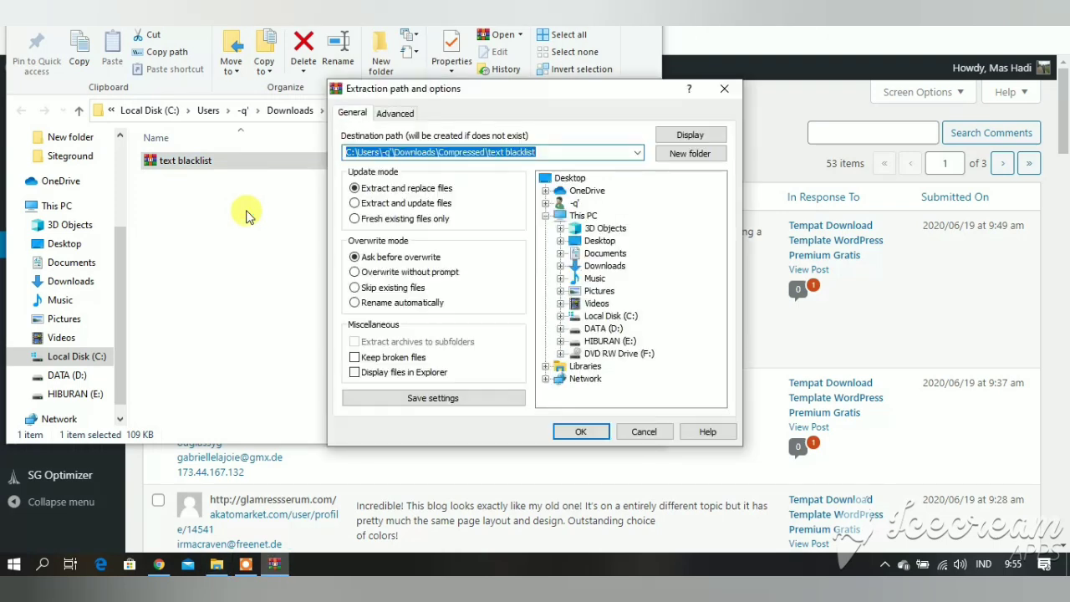
click(577, 433)
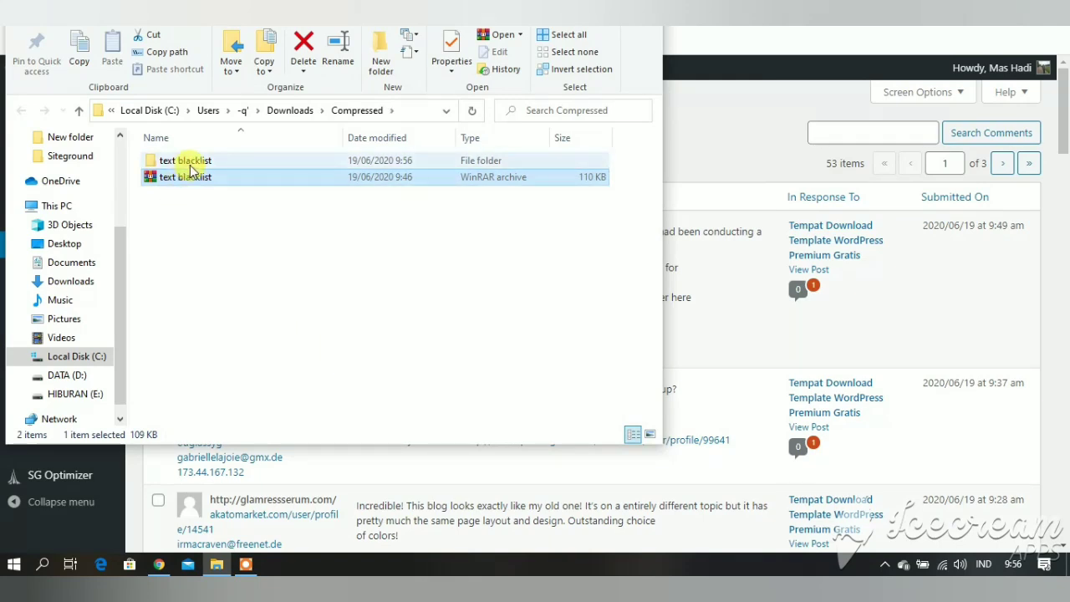
Open the text blacklist file from the extracted folder in Notepad and look through its list of blocked words
double_click(189, 163)
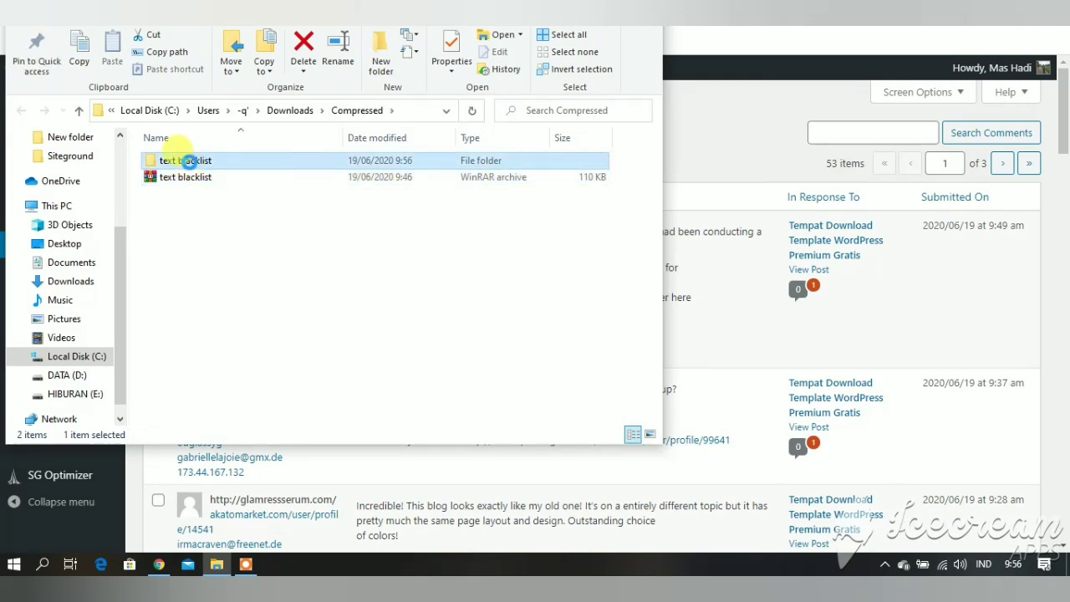
click(193, 164)
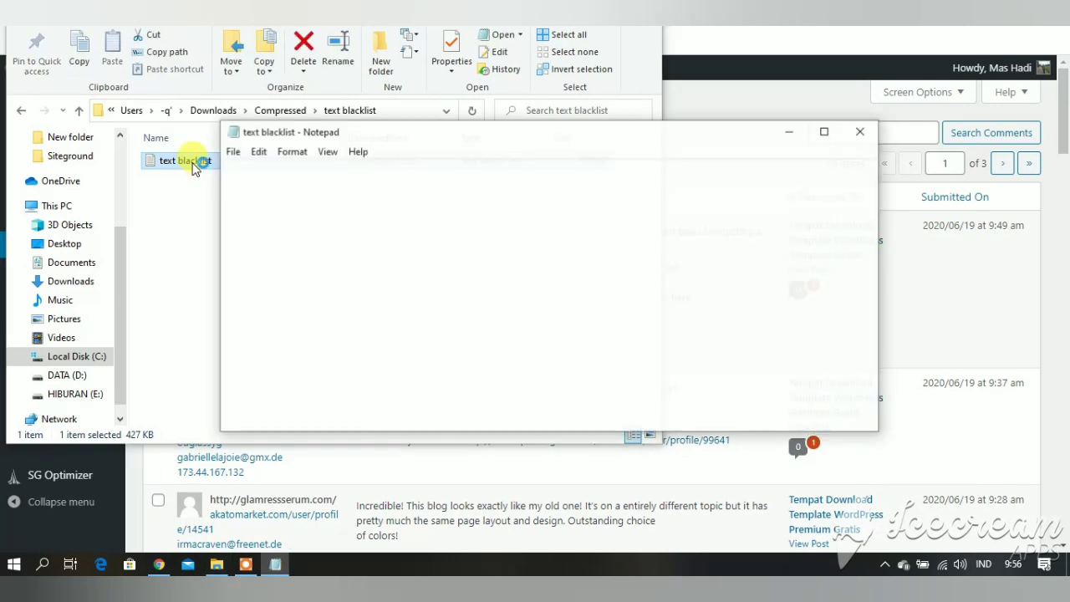
scroll(288, 309, down, 20)
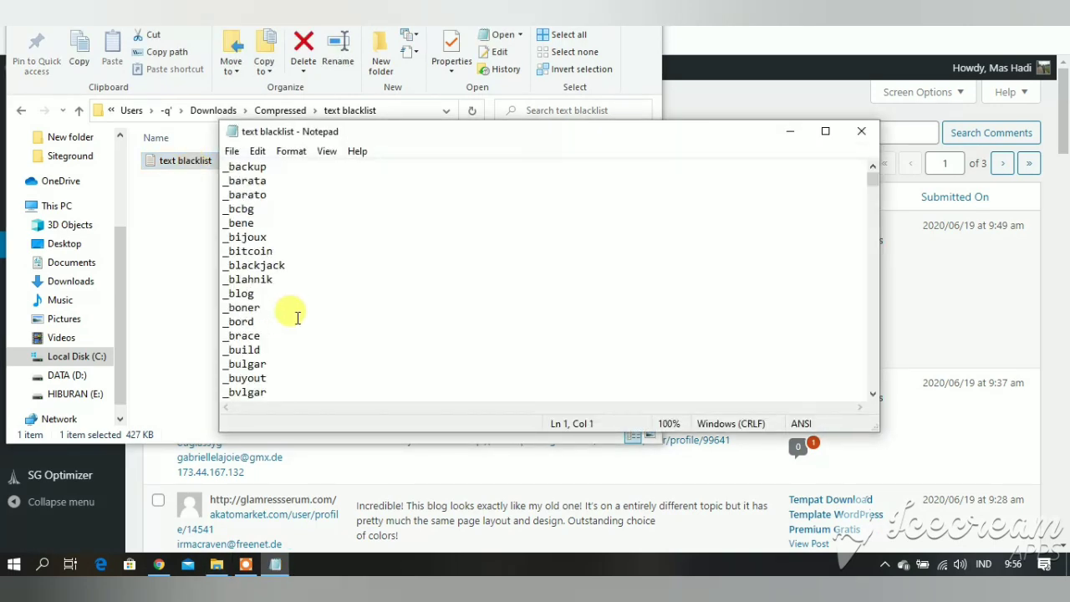
scroll(298, 322, down, 11)
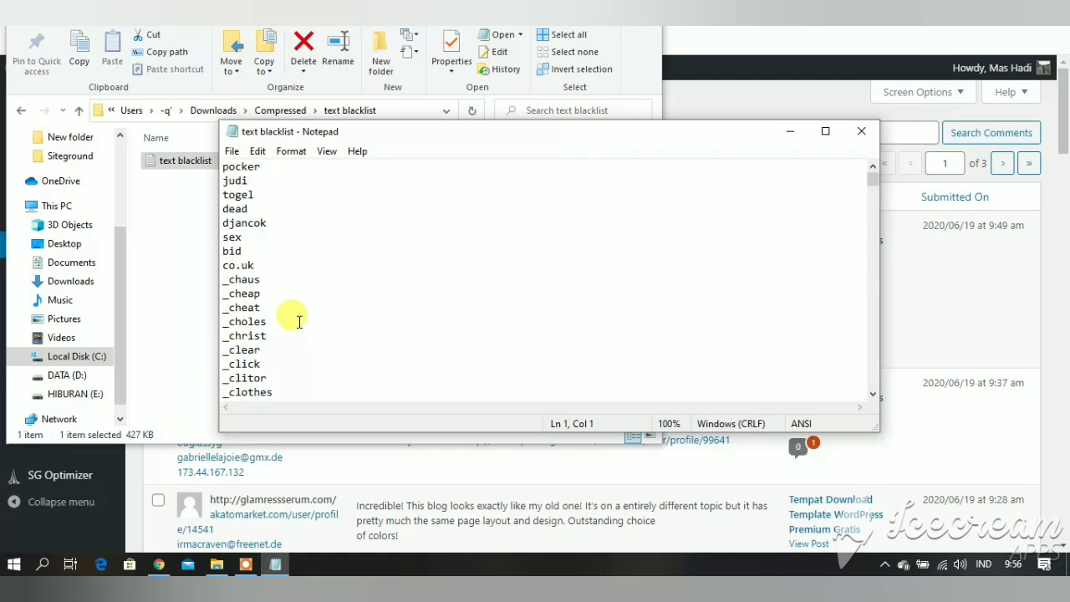
scroll(301, 326, down, 10)
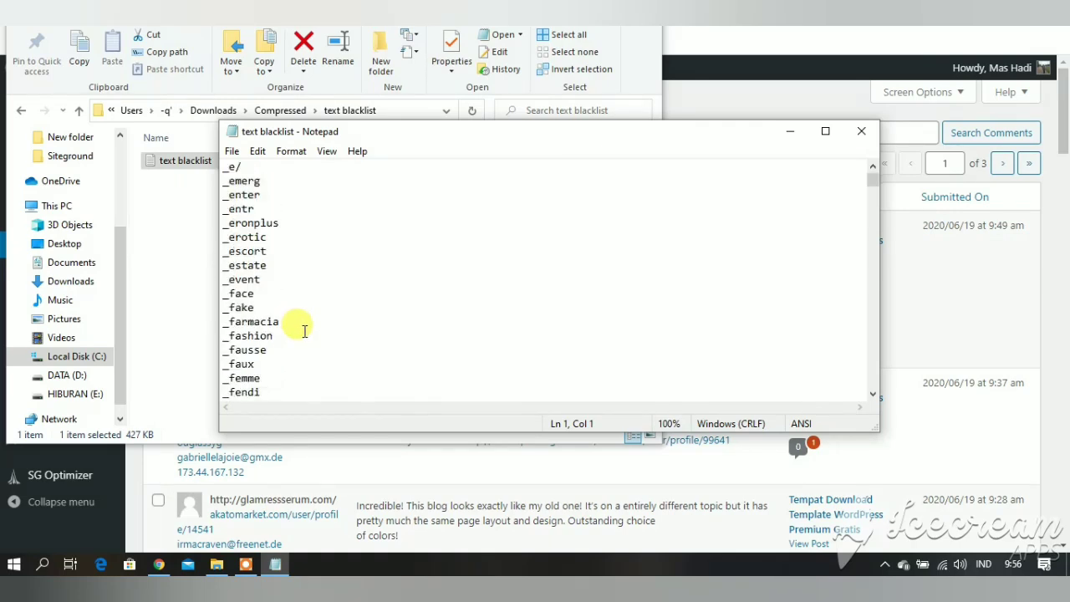
scroll(305, 330, down, 6)
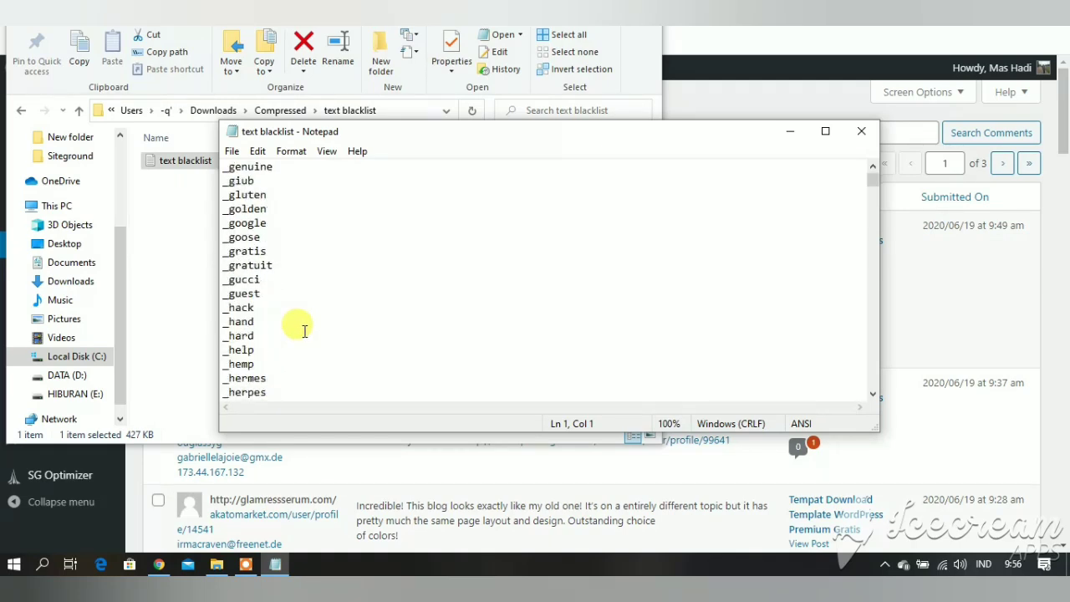
scroll(254, 330, down, 15)
scroll(255, 324, up, 7)
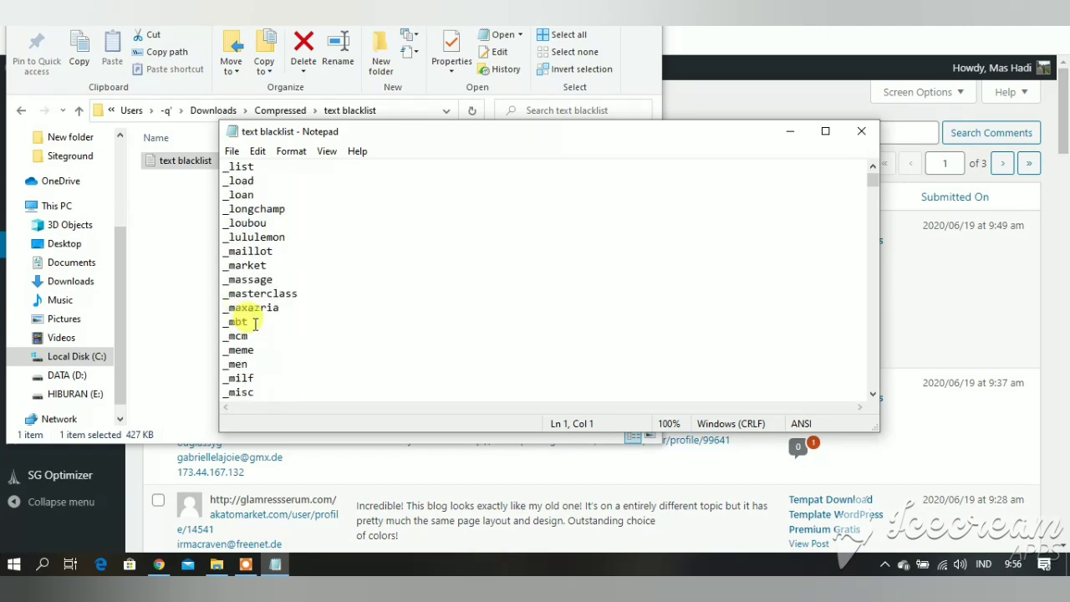
Put the File Explorer and Notepad windows away and open the Discussion settings in WordPress
click(573, 3)
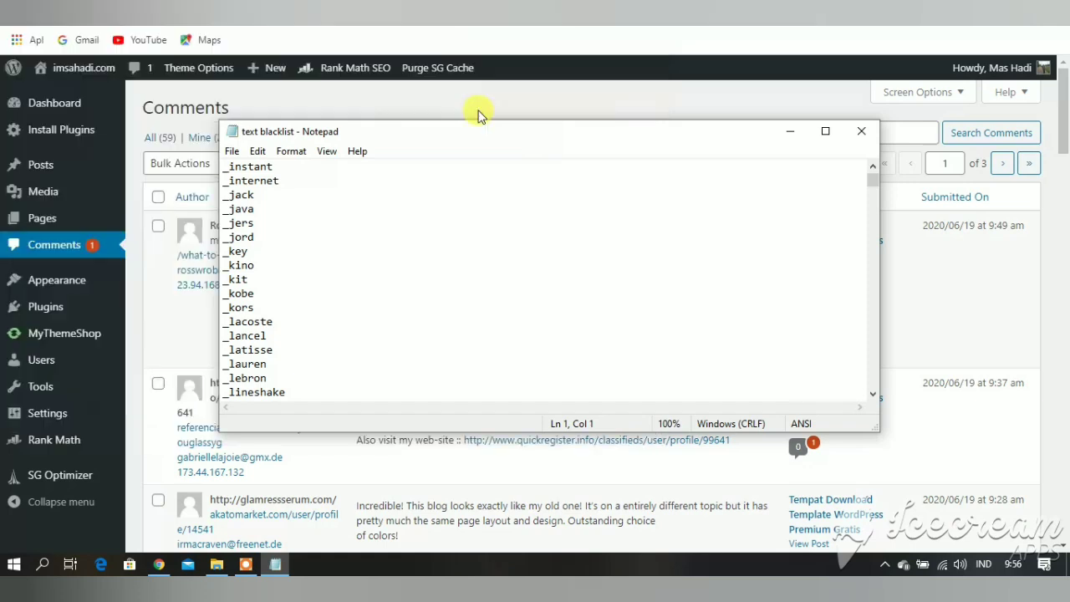
drag(716, 134, 705, 364)
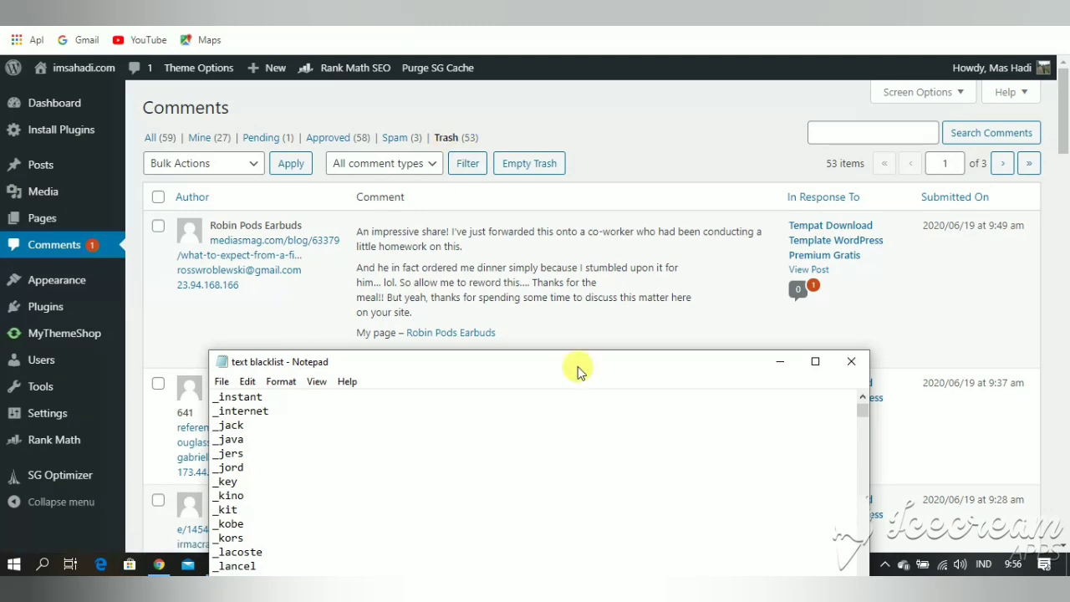
drag(524, 370, 562, 225)
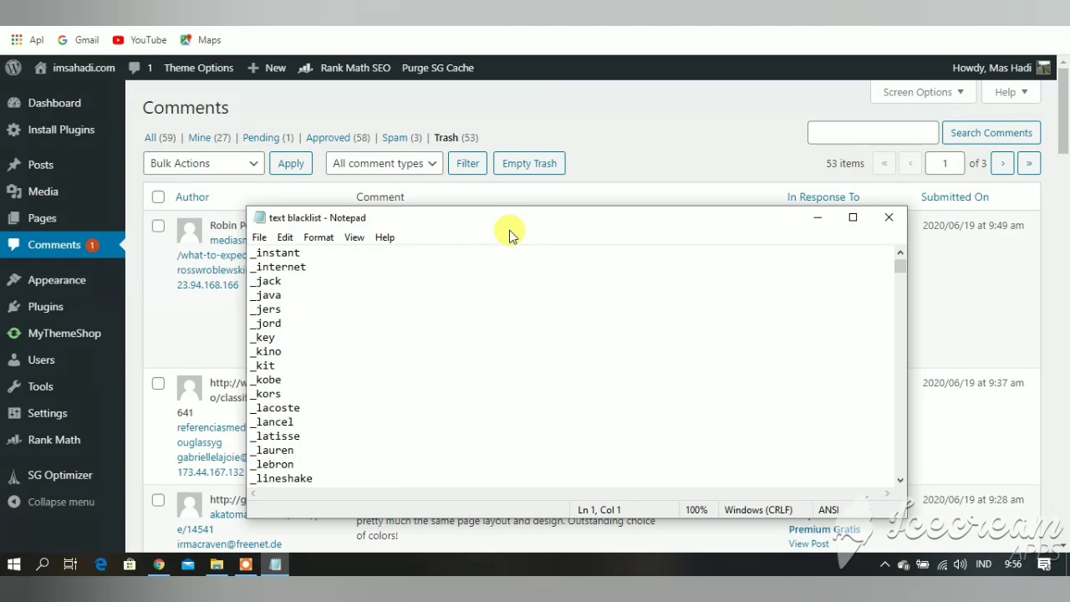
scroll(462, 331, up, 6)
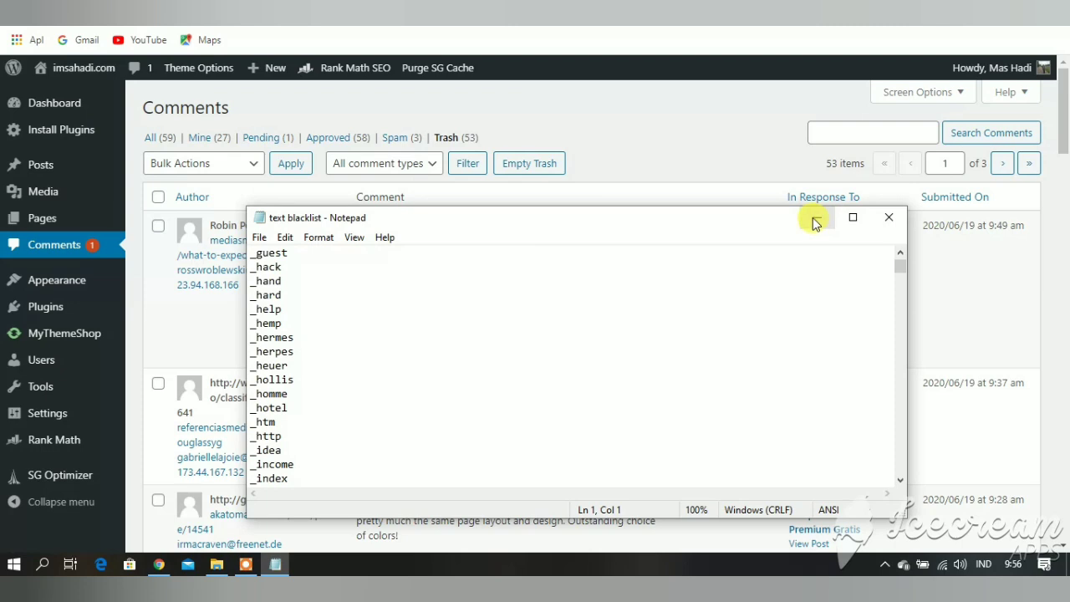
click(813, 217)
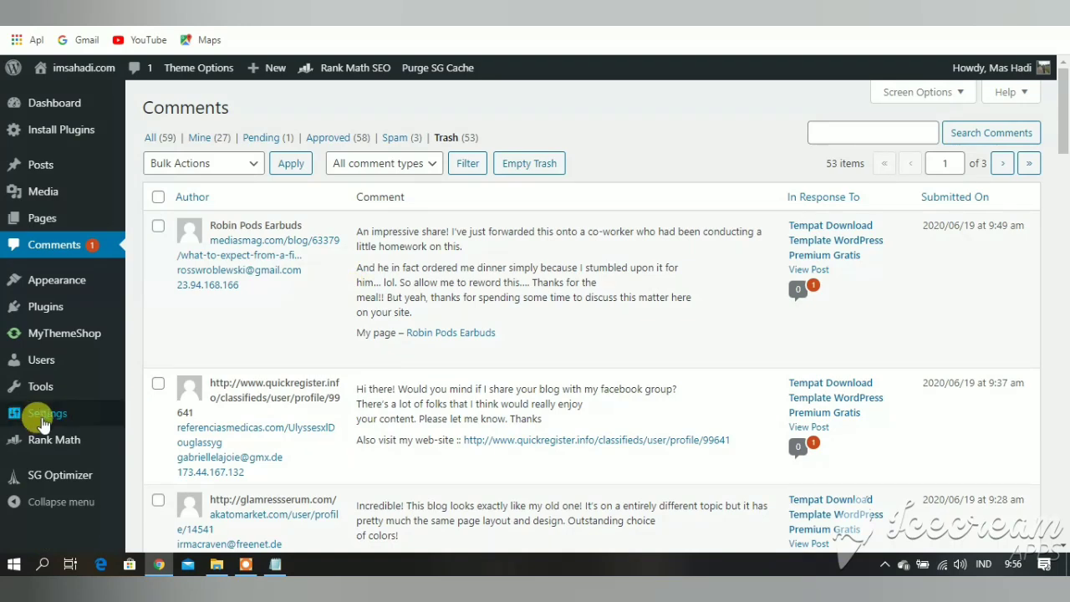
mouse_move(48, 420)
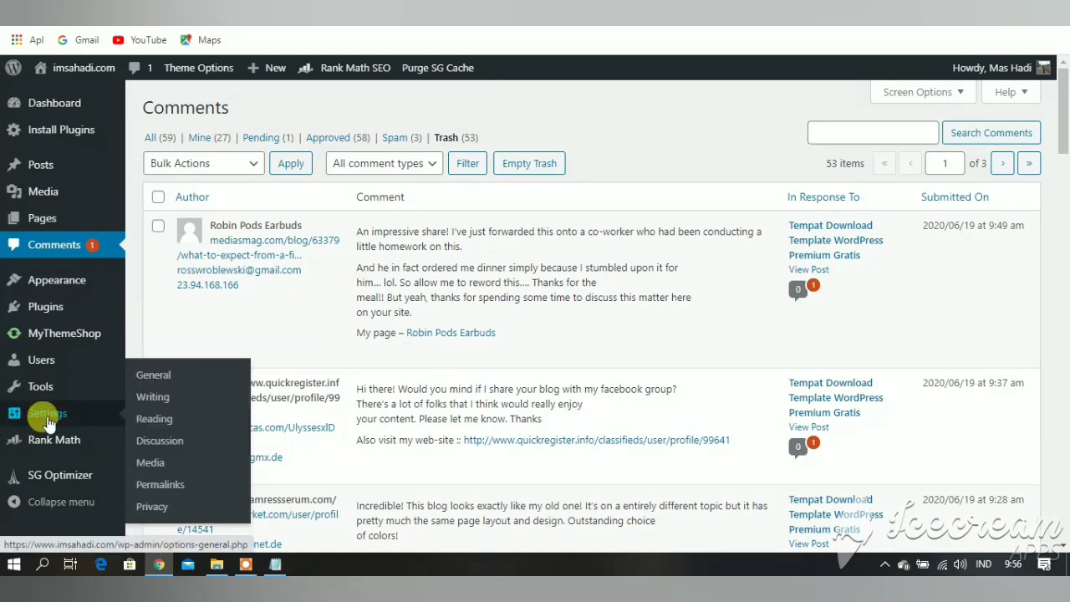
click(156, 446)
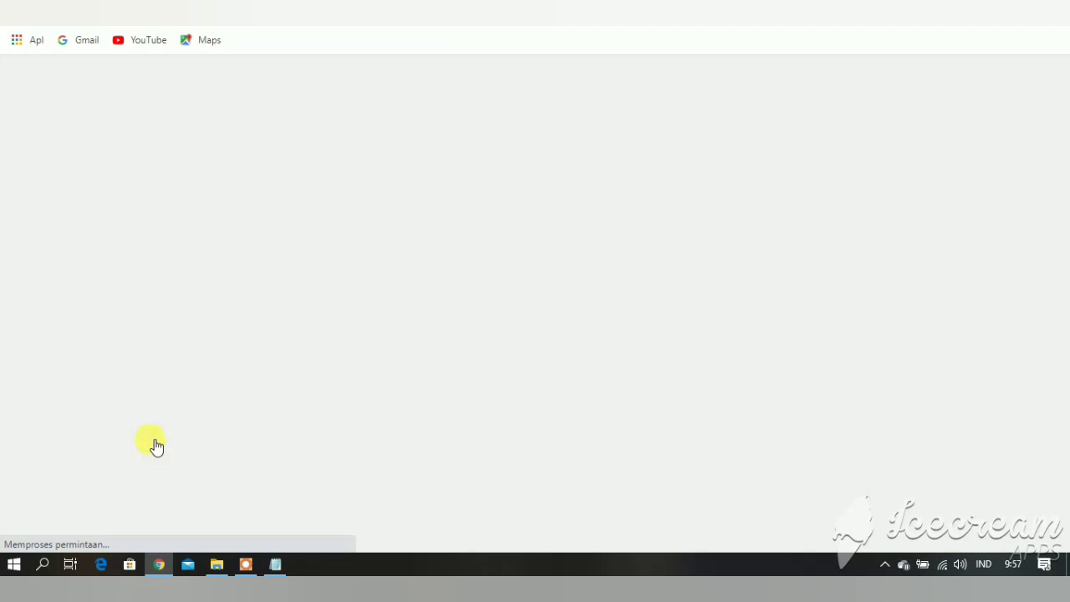
Bring up the text blacklist in Notepad, go to the start of its word list, and return to the Discussion settings
click(277, 564)
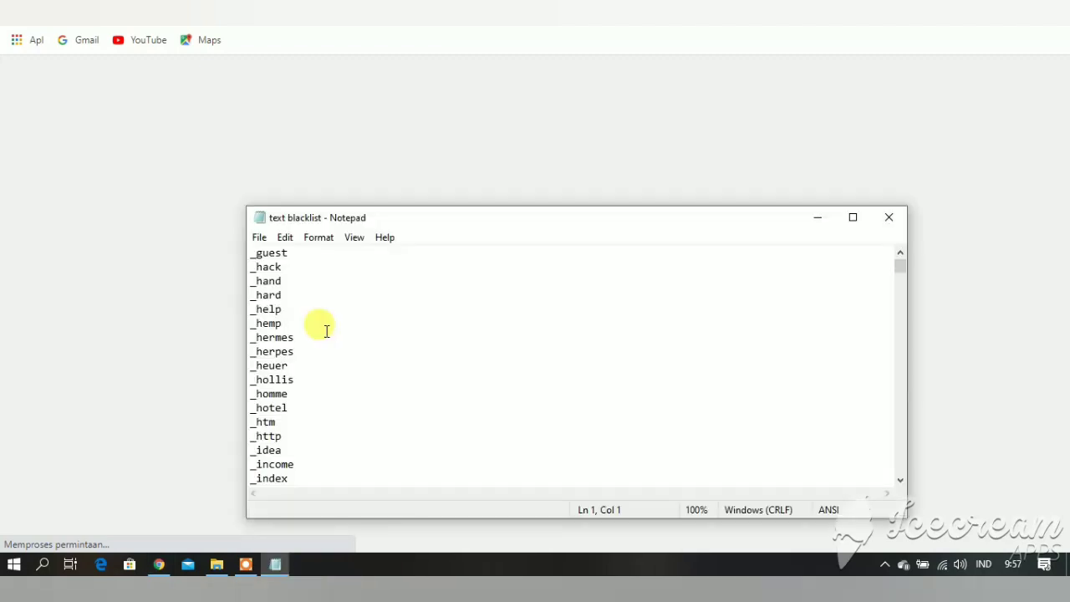
scroll(315, 377, up, 20)
scroll(313, 381, up, 20)
scroll(311, 382, up, 1)
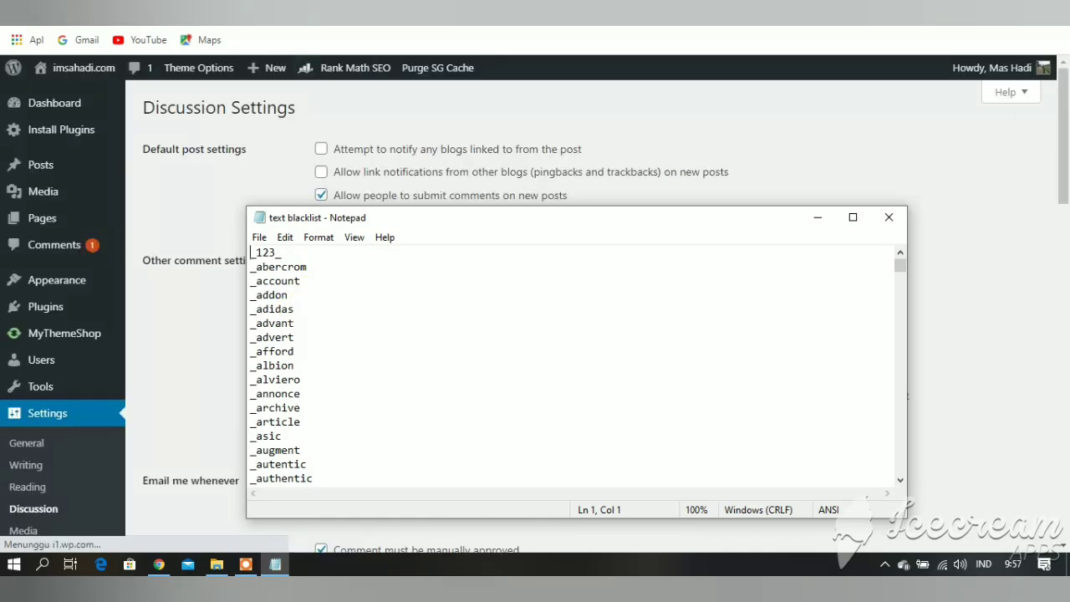
key(alt+Tab)
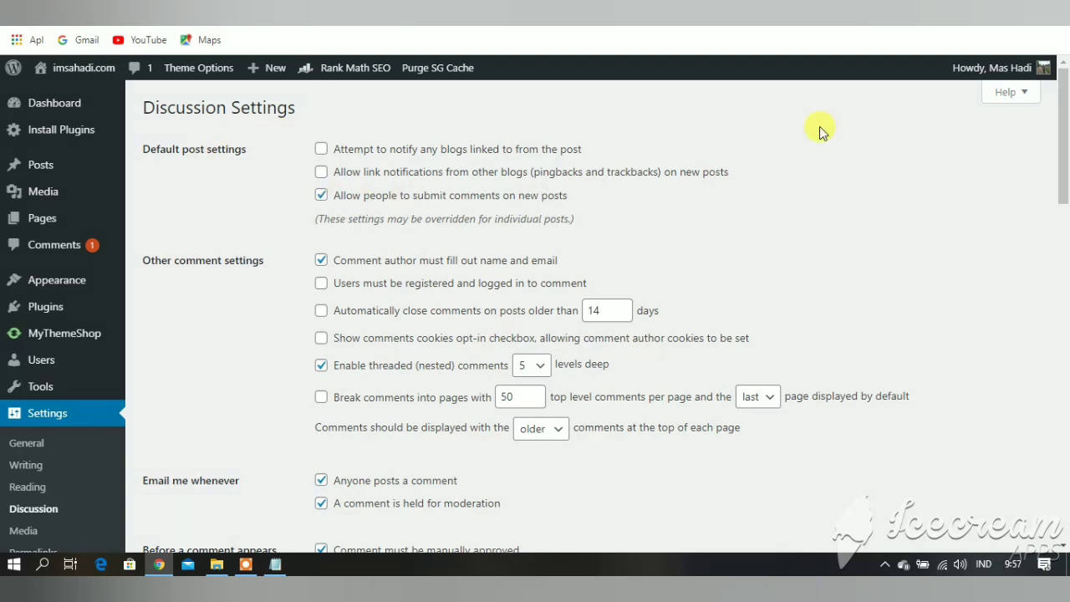
Translate the Discussion settings page into Indonesian and skim it down to the Comment Blocklist and back
click(777, 45)
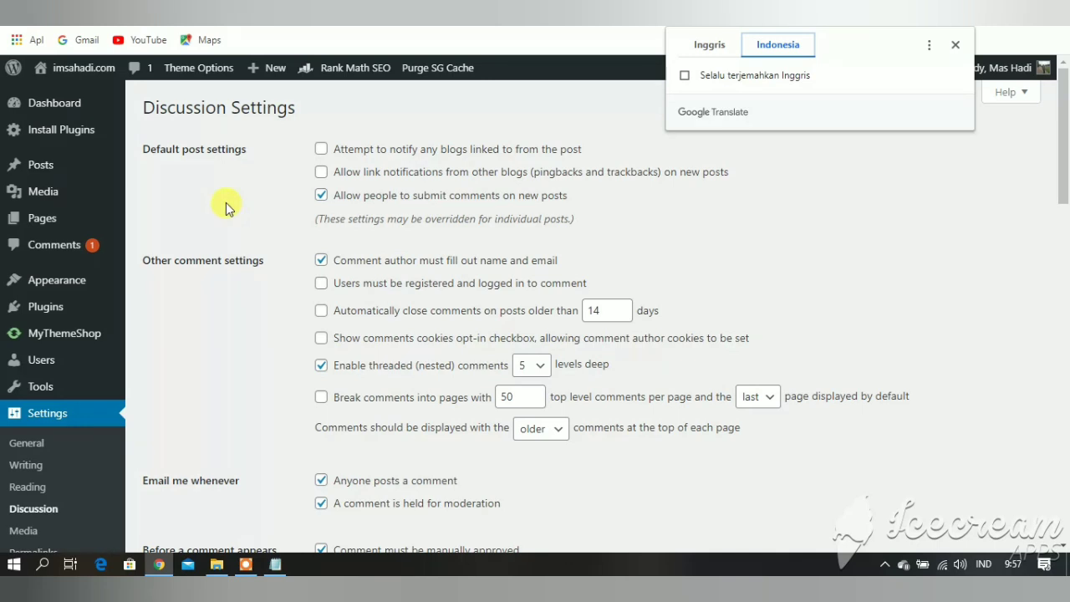
scroll(226, 205, down, 2)
scroll(227, 234, up, 2)
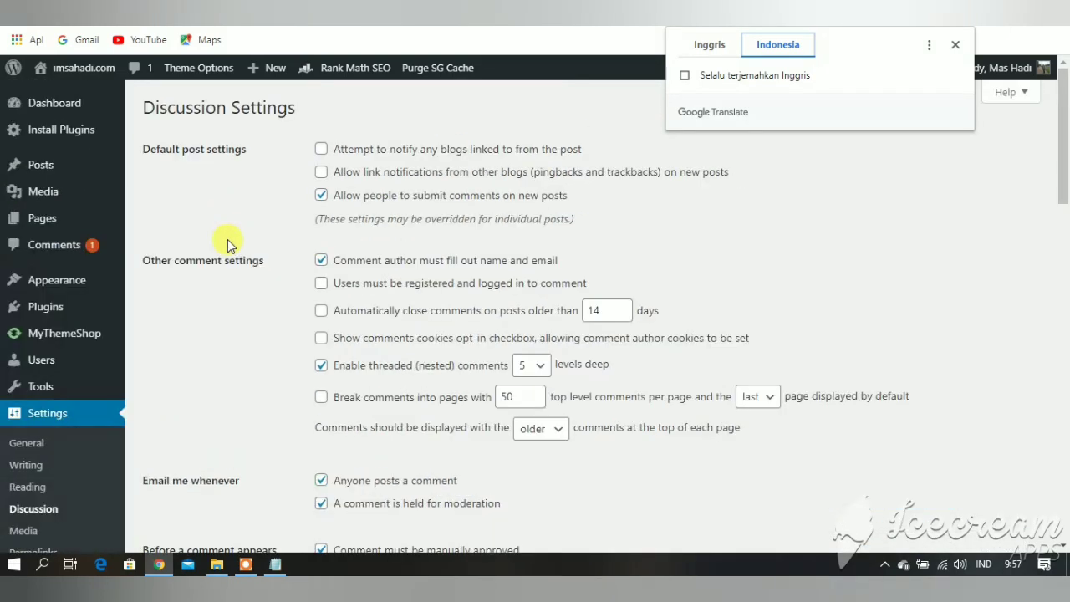
scroll(227, 242, down, 10)
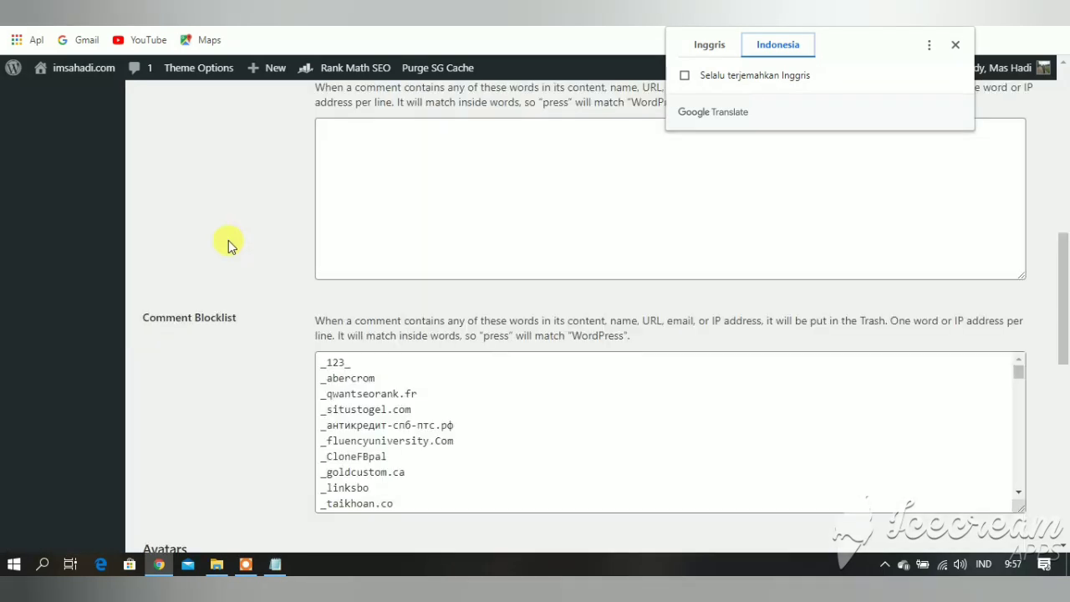
scroll(229, 241, up, 10)
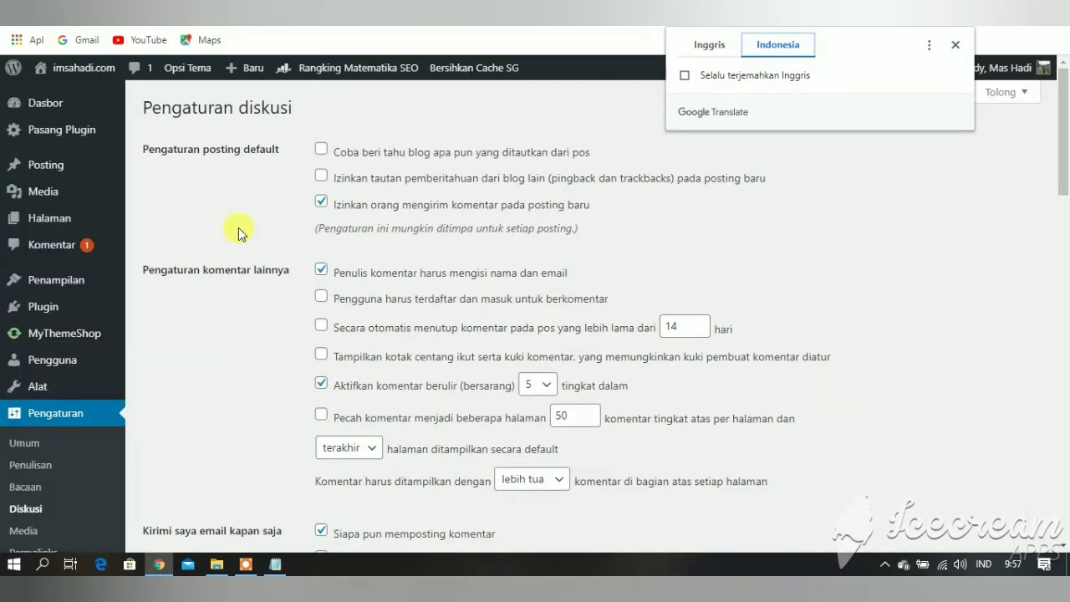
click(184, 172)
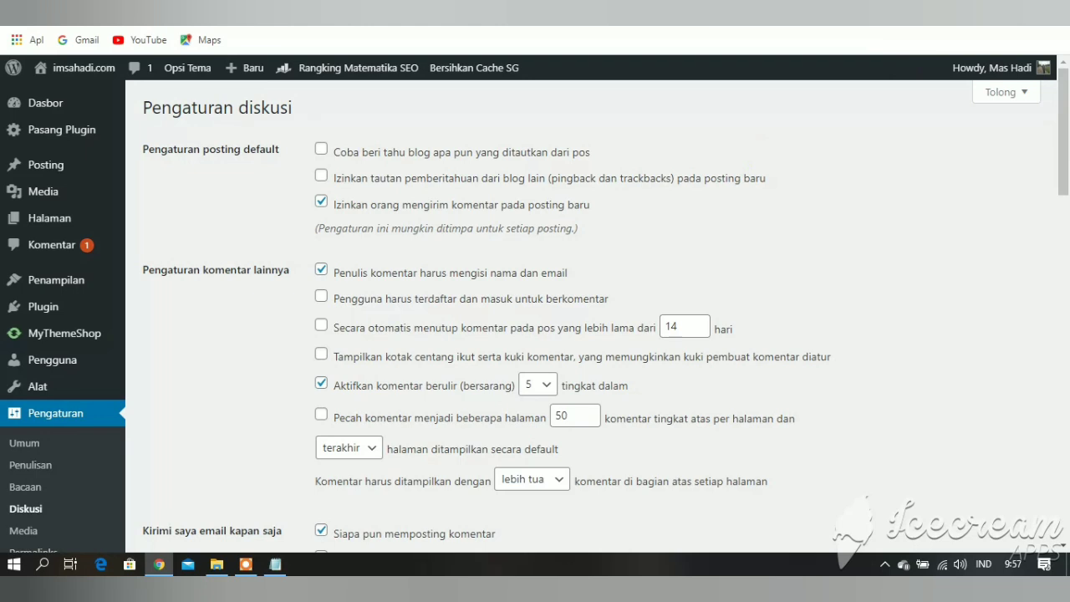
Compare the English and Indonesian versions of the page and review the default post, comment, email and approval settings
click(716, 52)
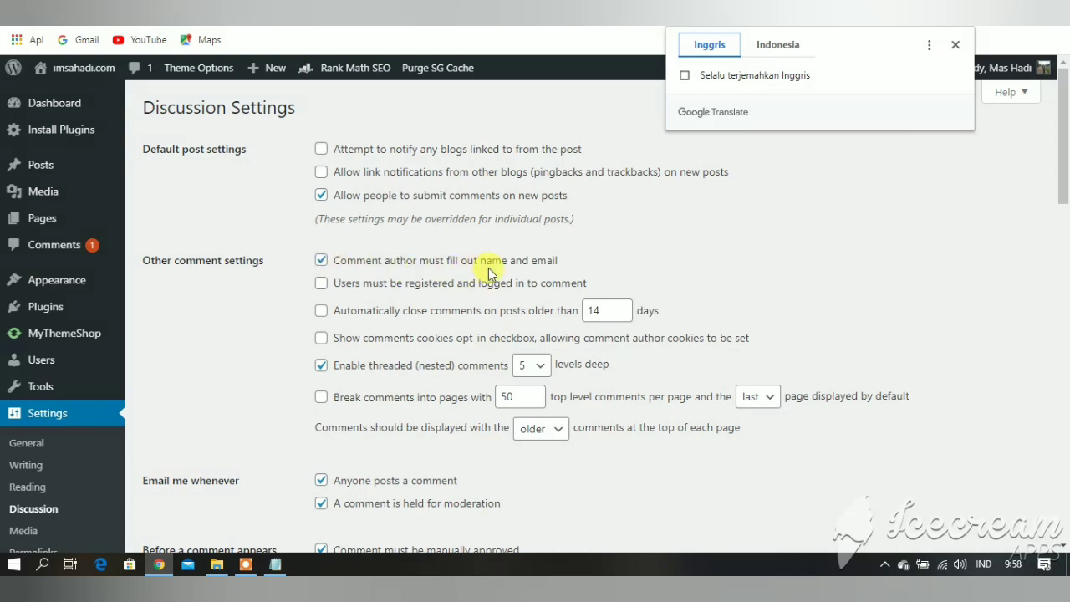
click(786, 44)
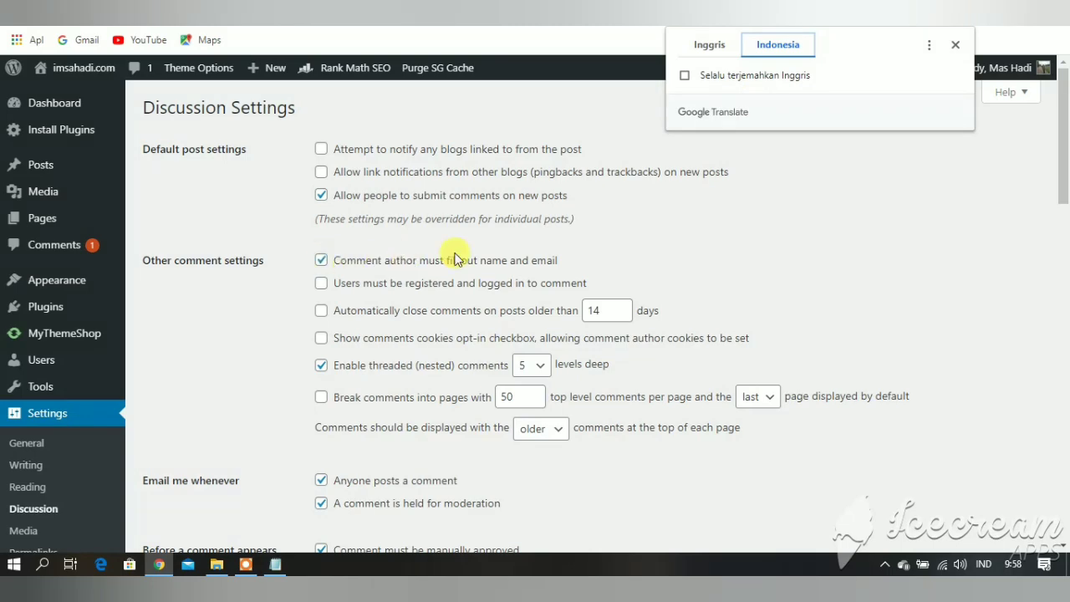
scroll(439, 277, down, 1)
scroll(439, 277, down, 4)
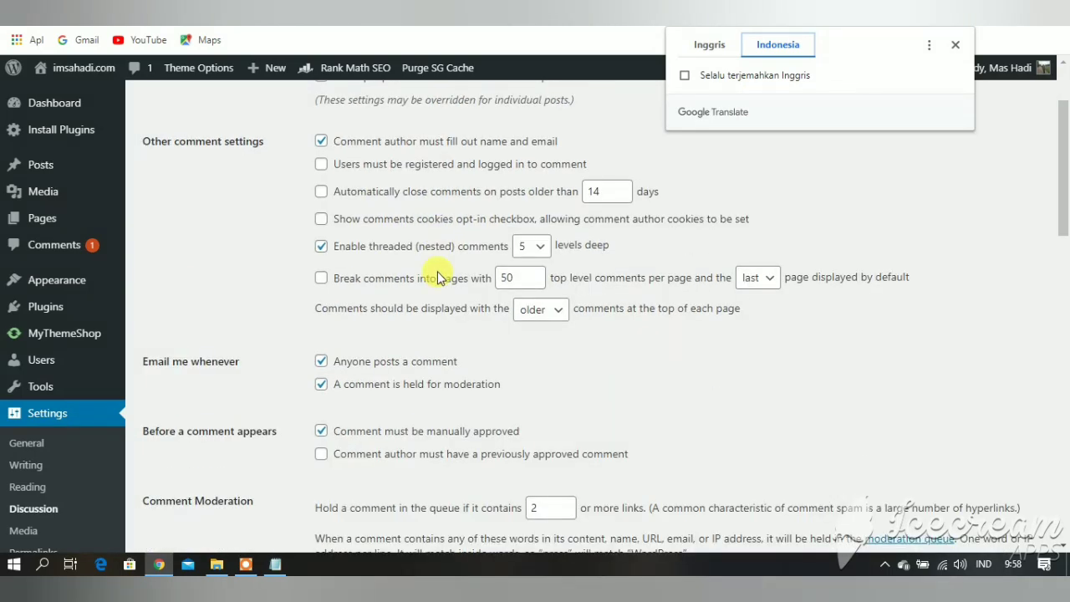
scroll(433, 272, up, 3)
scroll(439, 277, down, 7)
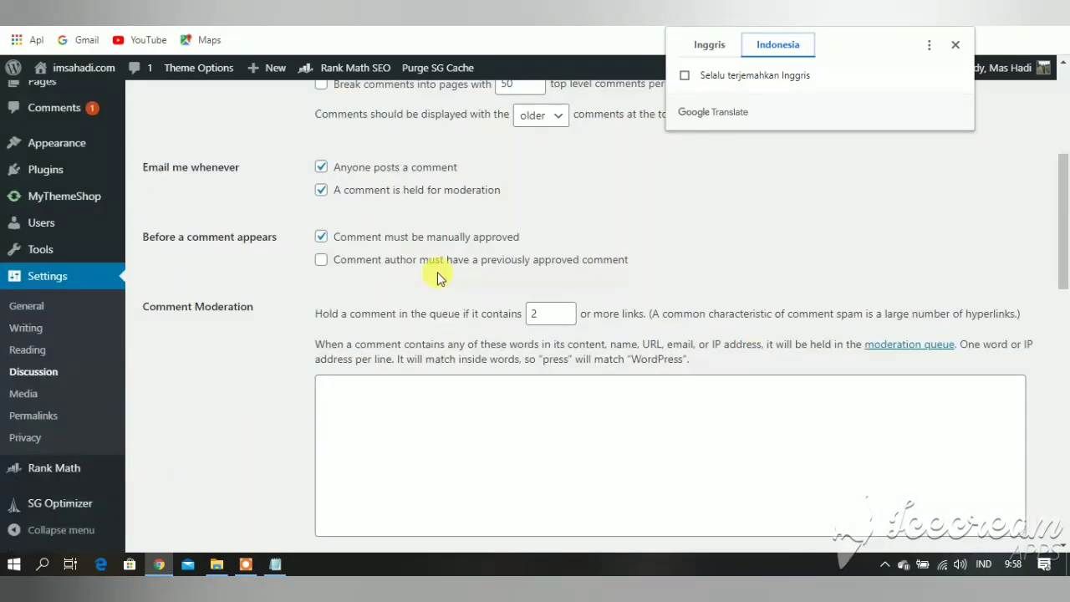
scroll(438, 272, up, 4)
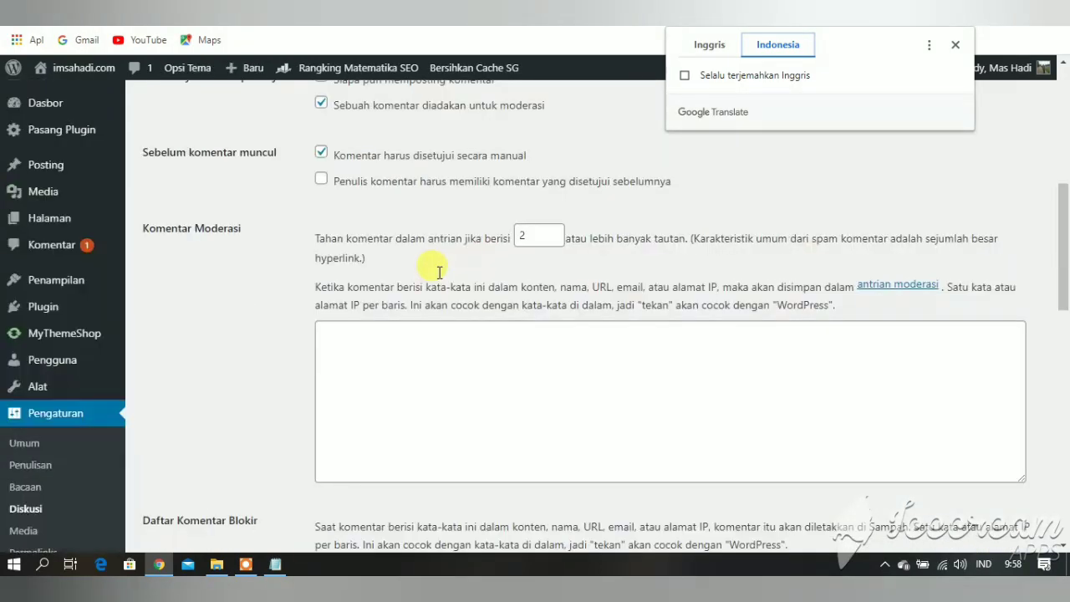
scroll(439, 272, up, 5)
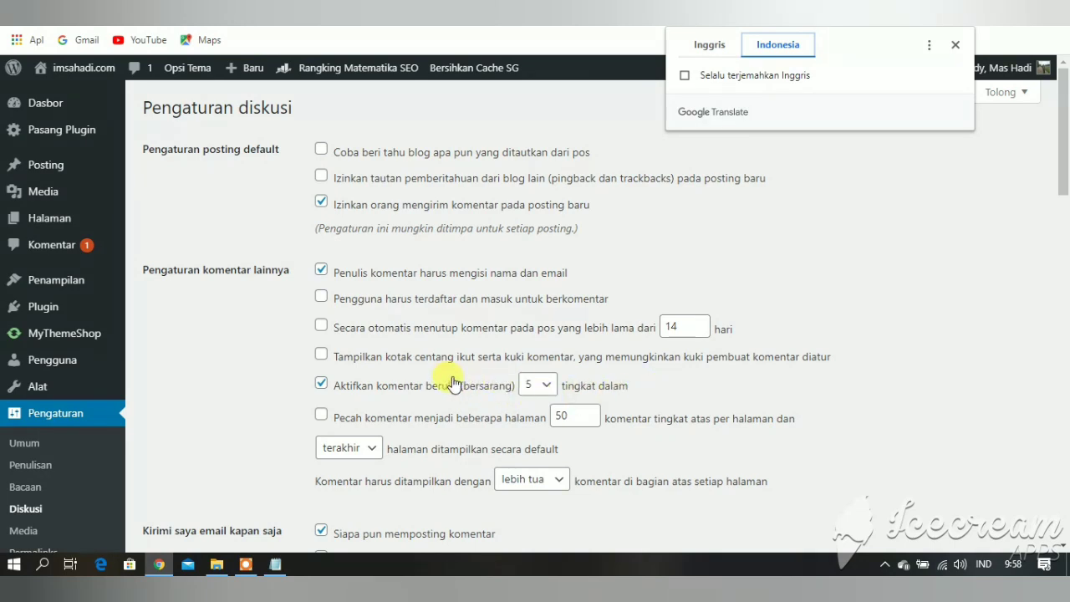
scroll(271, 373, down, 1)
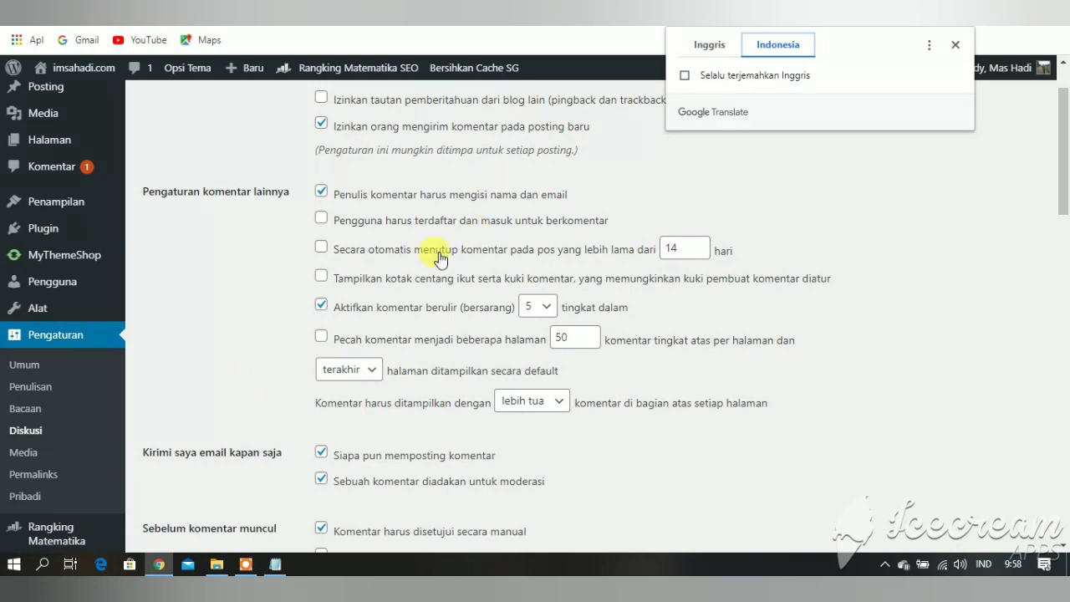
scroll(368, 284, down, 2)
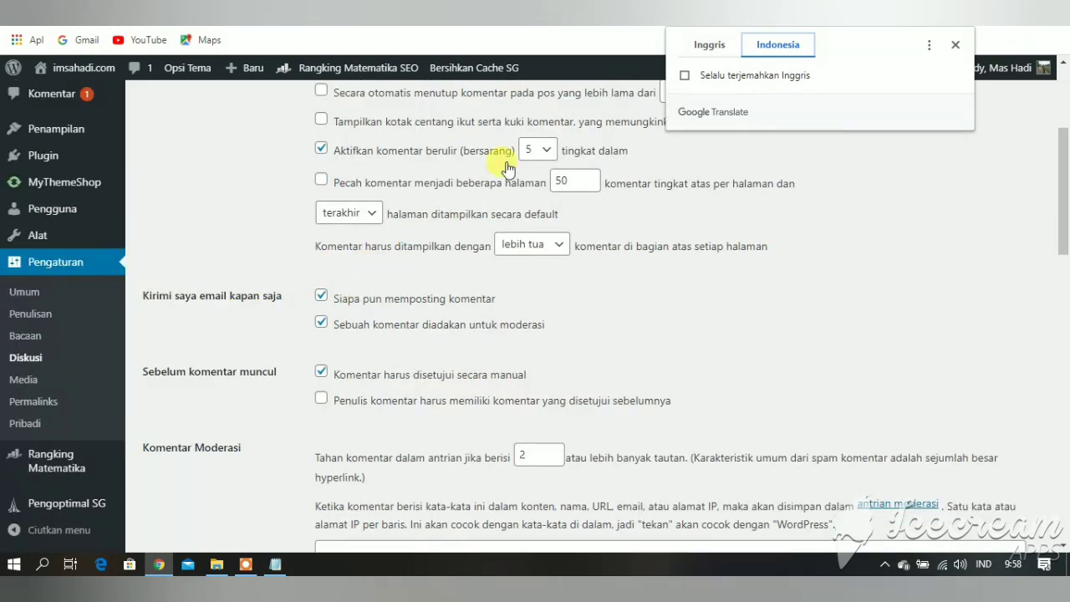
Compare the rules for before a comment appears in English and Indonesian, ending on the English Comment Moderation section
click(701, 45)
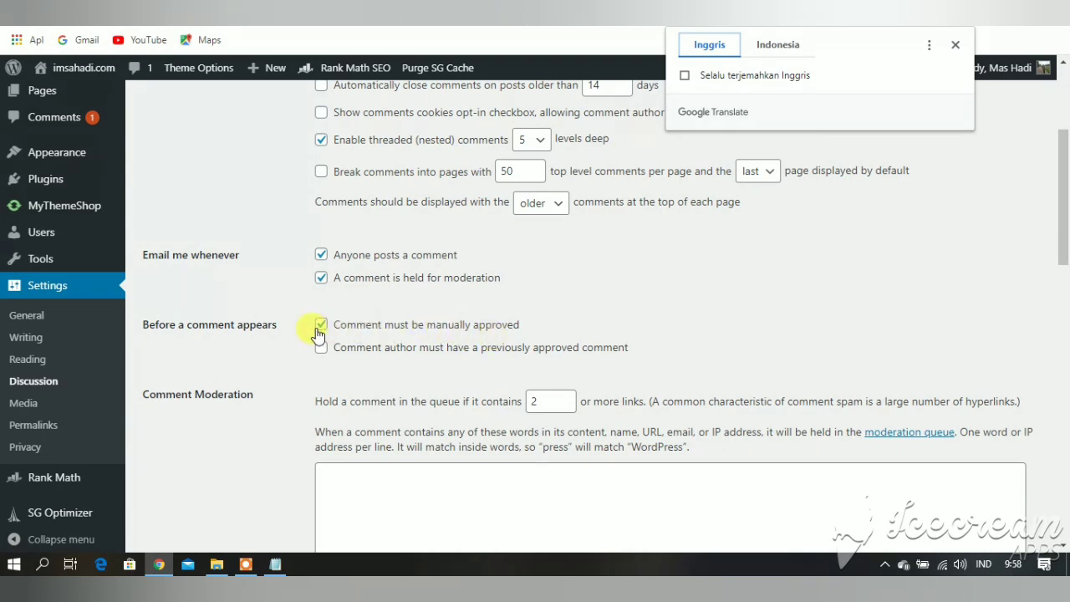
click(784, 46)
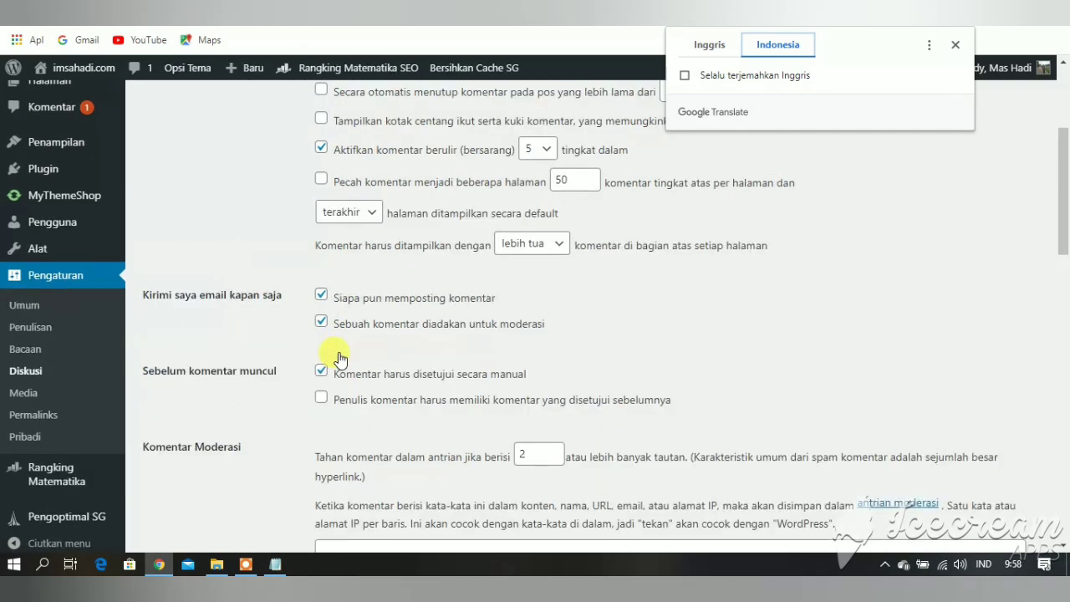
scroll(301, 301, up, 1)
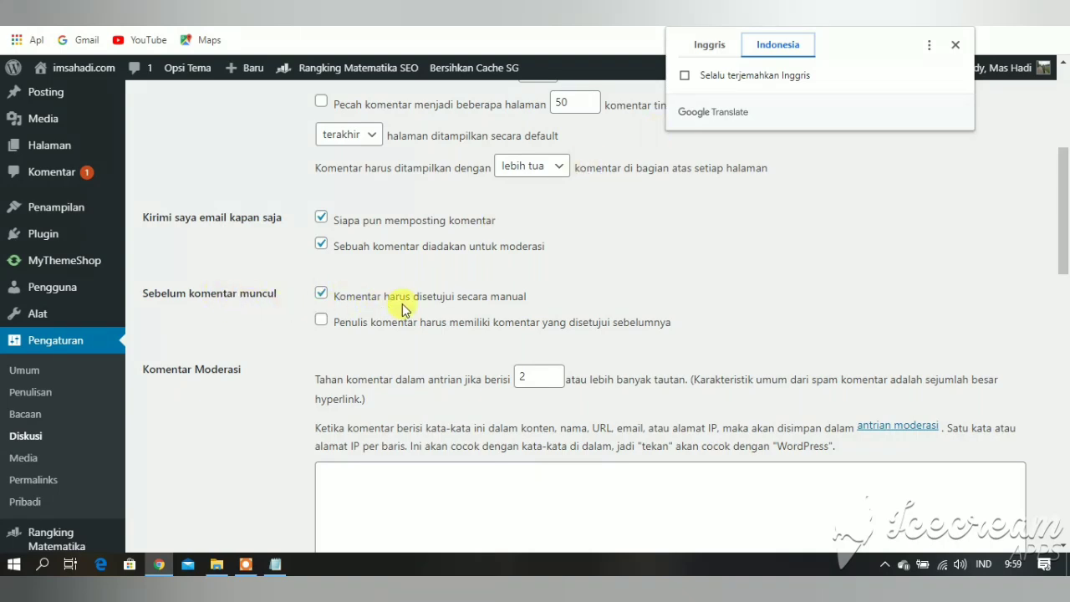
click(711, 49)
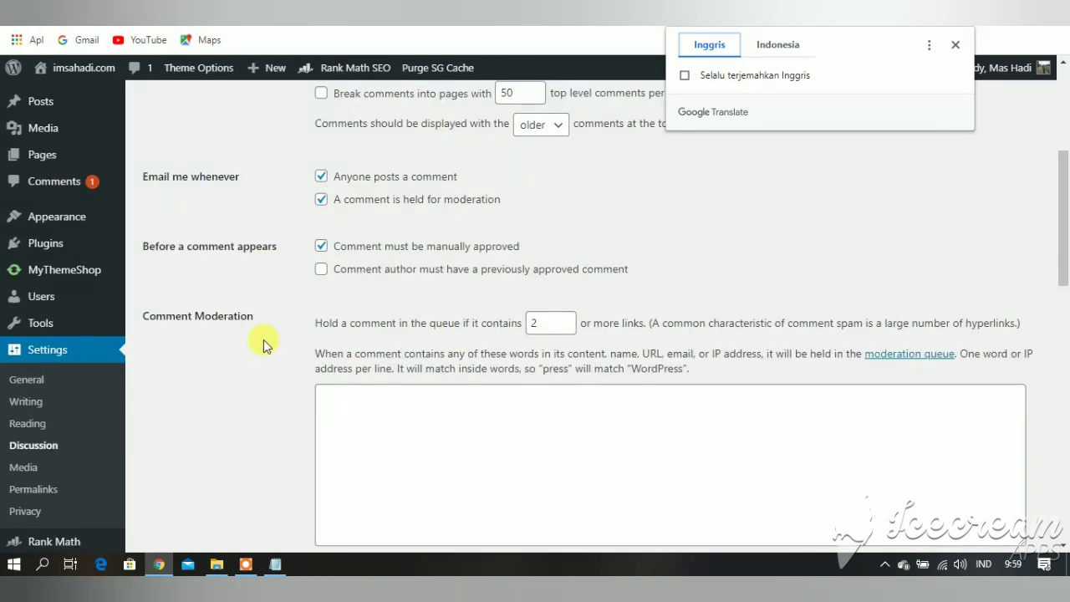
scroll(267, 347, down, 2)
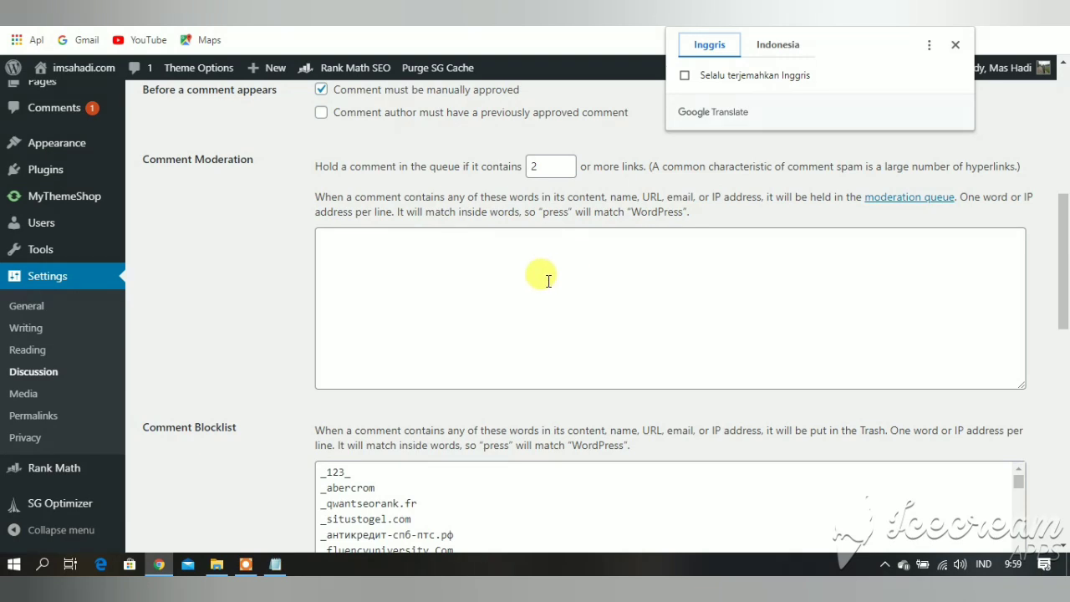
Translate the page into Indonesian again and read the Comment Moderation explanation above its word box
click(776, 46)
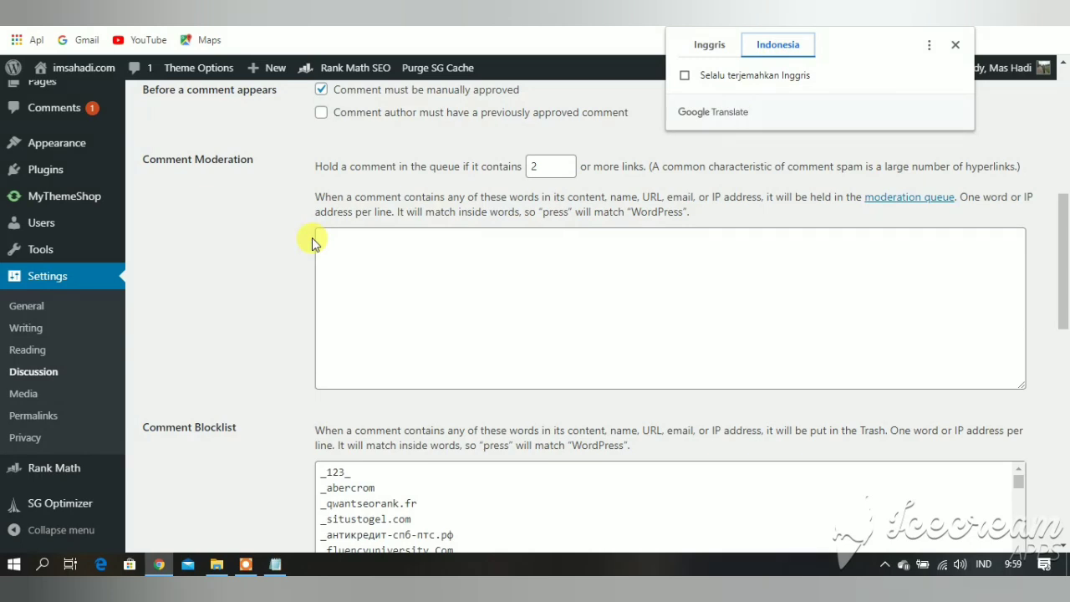
scroll(311, 239, down, 7)
scroll(295, 326, up, 4)
scroll(293, 327, up, 7)
scroll(294, 327, down, 2)
scroll(293, 327, up, 2)
scroll(294, 327, down, 2)
scroll(294, 327, down, 1)
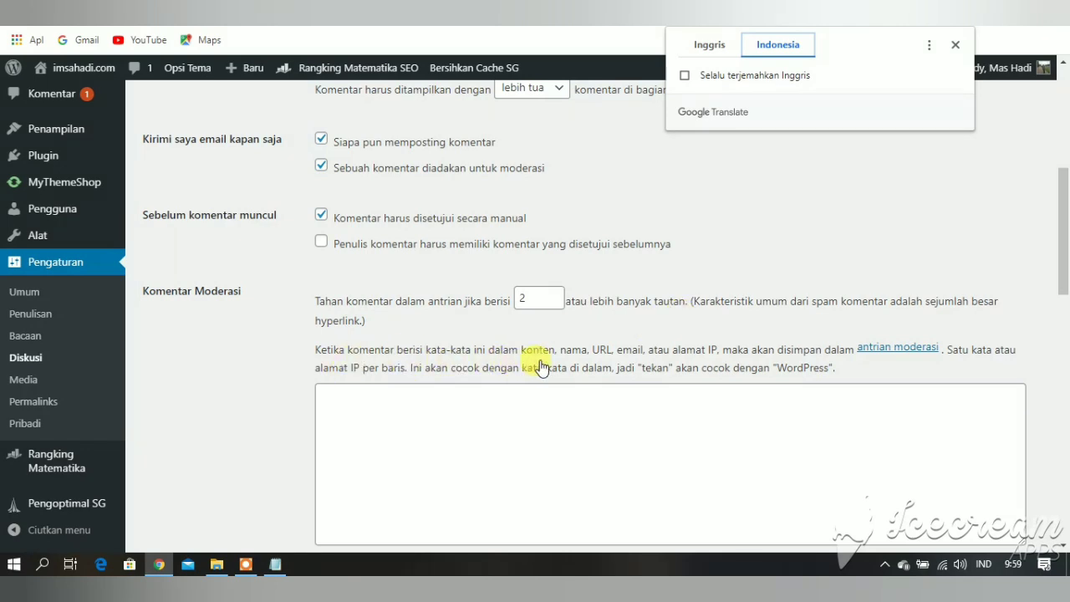
click(786, 412)
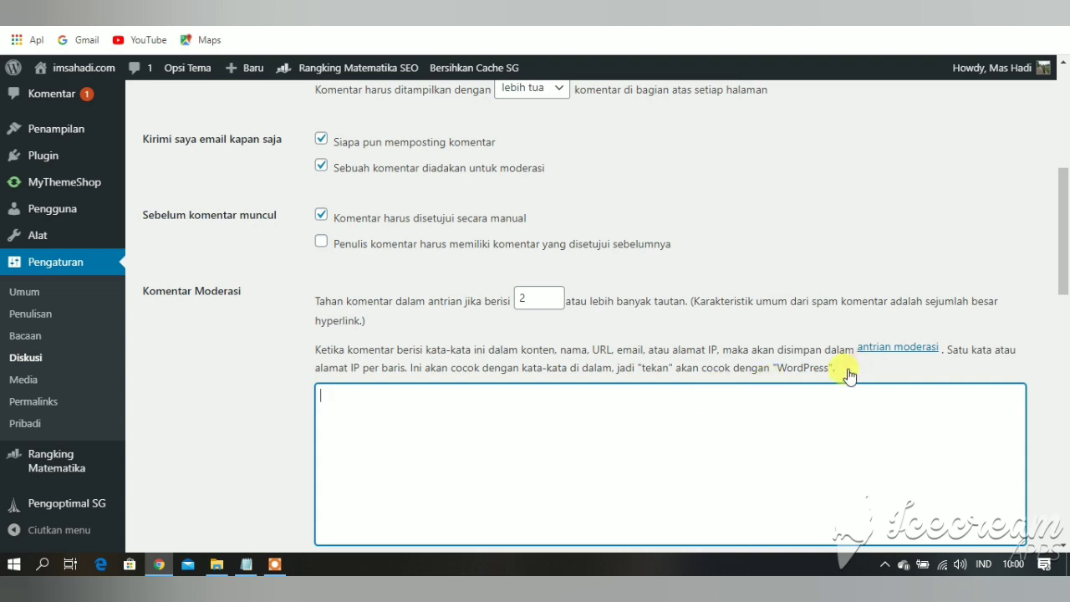
Read the Comment Blocklist description and its entries, then go back to the Comment Moderation box
scroll(493, 372, down, 2)
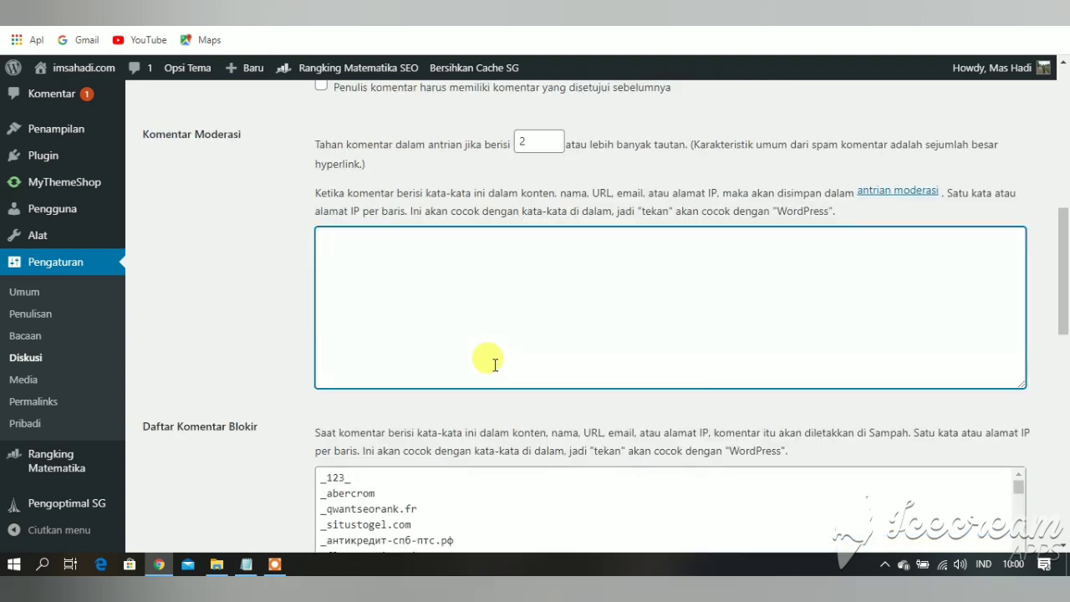
scroll(328, 327, down, 2)
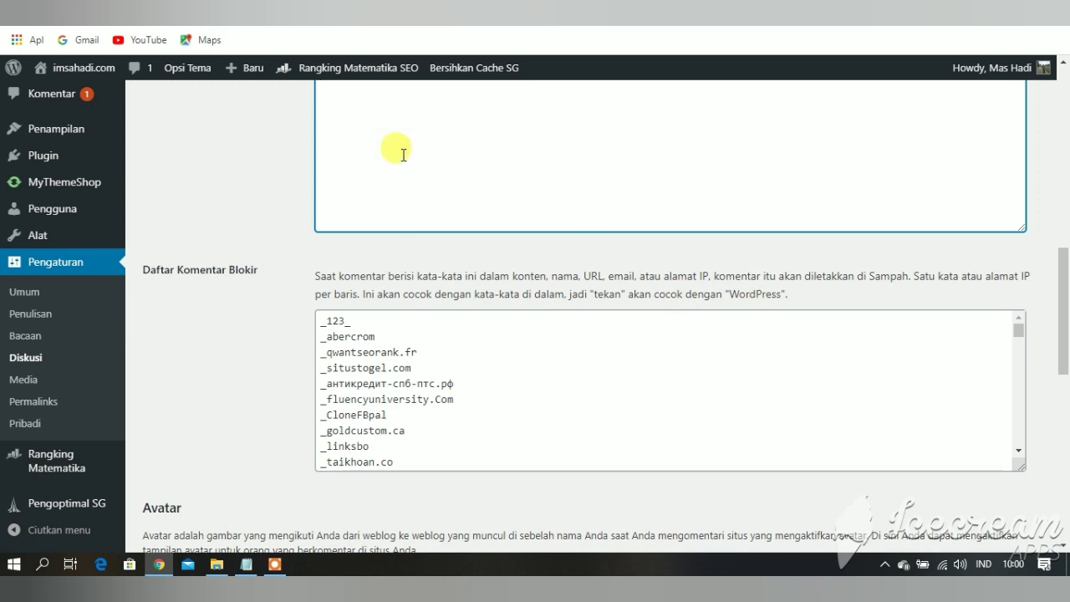
scroll(402, 224, up, 1)
scroll(402, 224, up, 2)
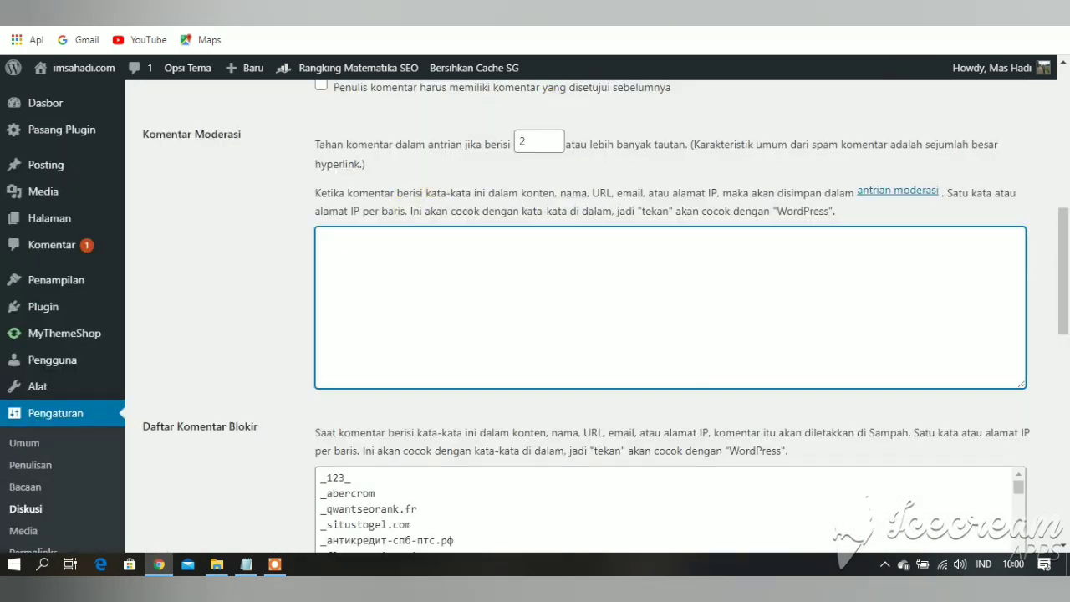
Restore the page to English and bring the Comment Blocklist section into view
click(888, 20)
click(730, 50)
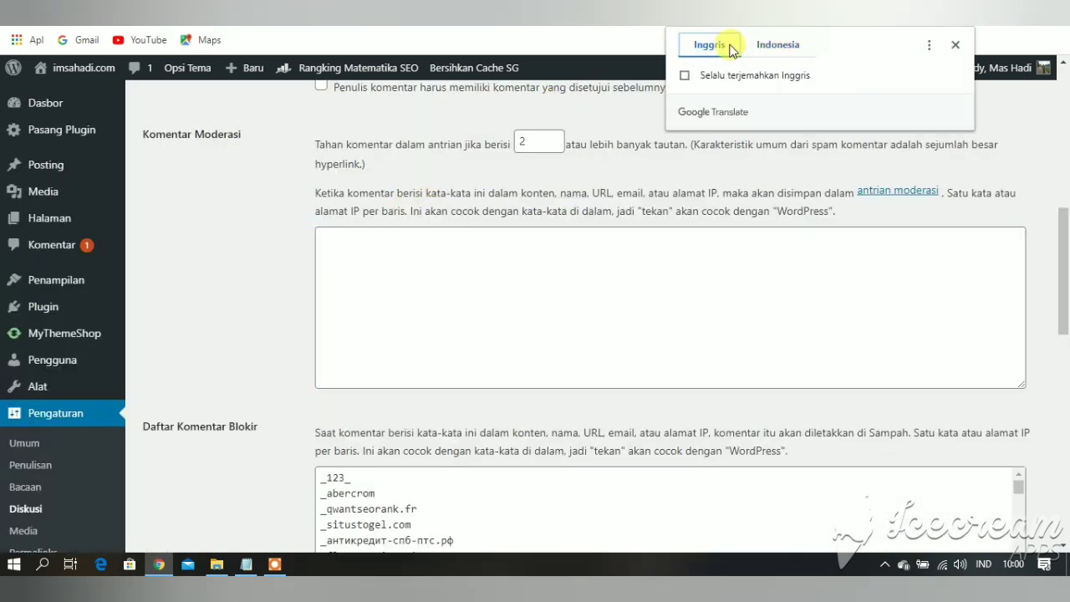
click(236, 257)
scroll(259, 354, down, 3)
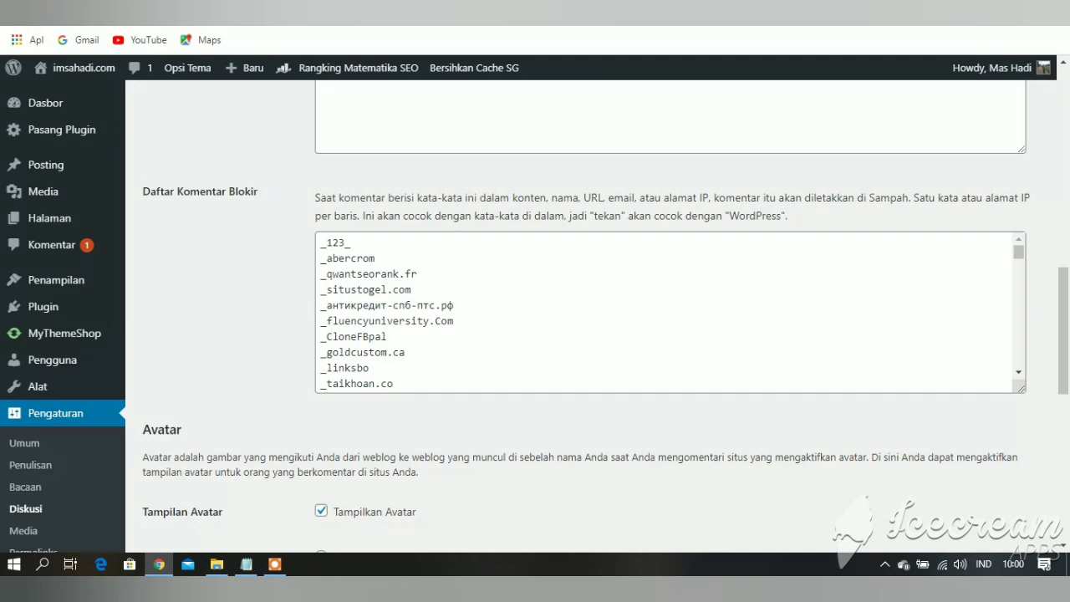
click(709, 43)
click(220, 316)
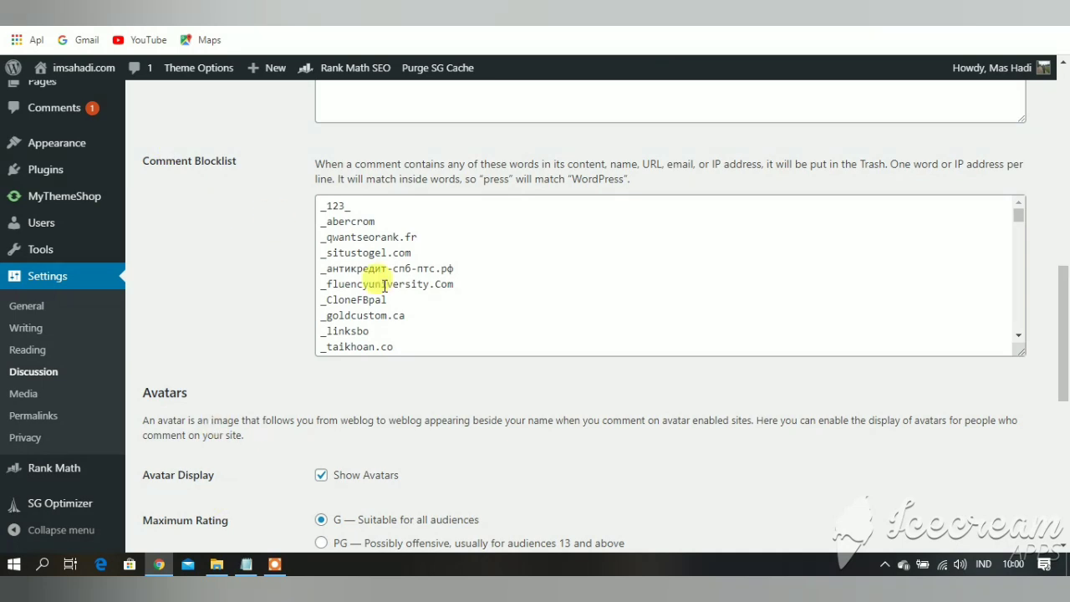
Switch to the text blacklist in Notepad and copy the words from _123_ through _bene
click(245, 564)
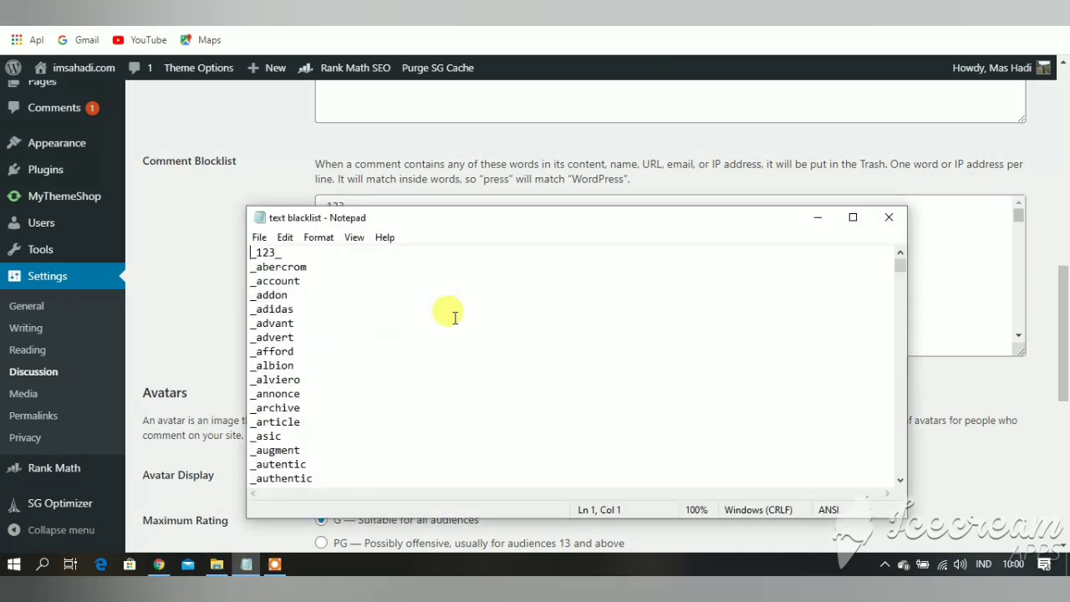
drag(251, 251, 342, 461)
right_click(265, 355)
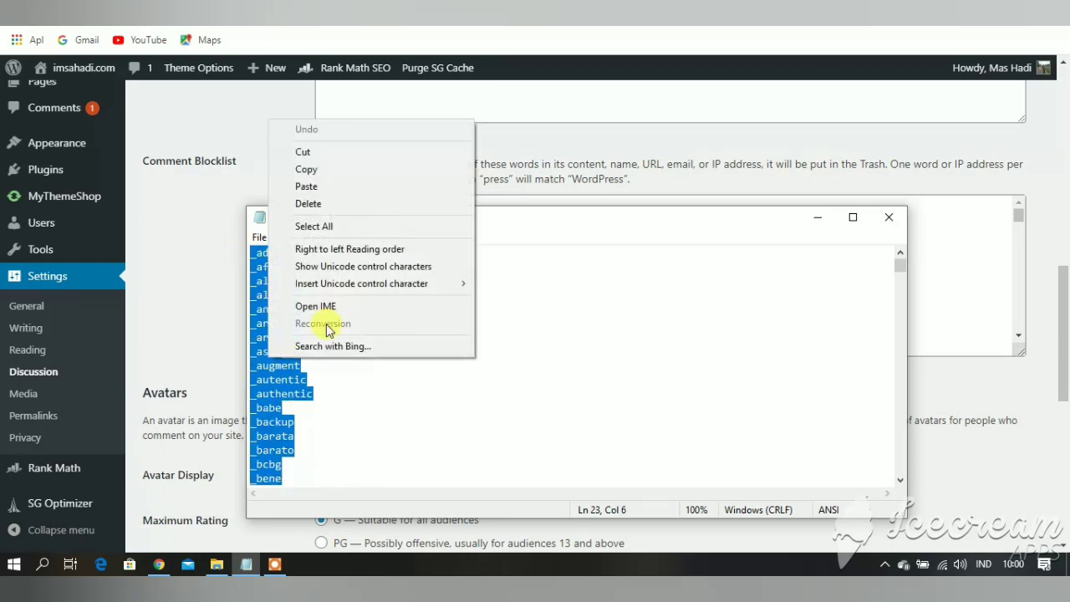
click(321, 171)
click(425, 337)
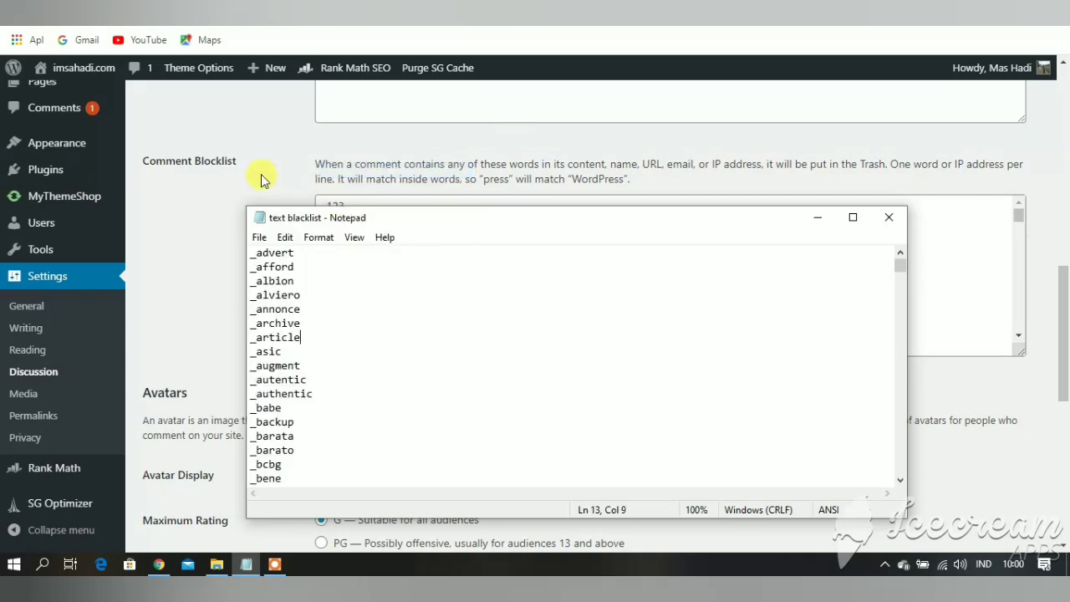
Switch back to the Discussion settings in the browser and look through the words in the Comment Blocklist
click(259, 168)
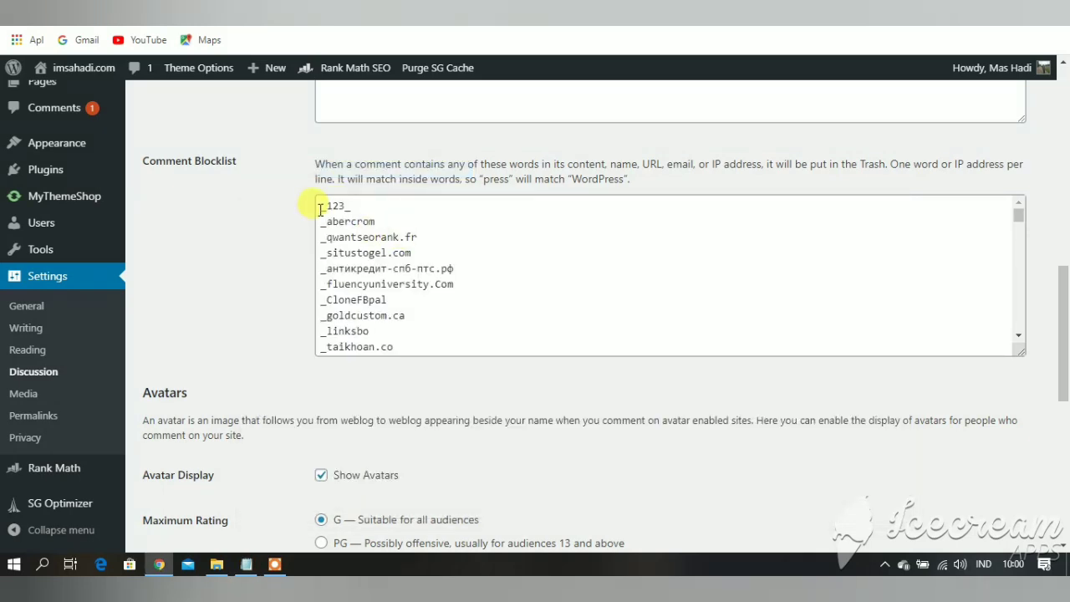
click(582, 250)
right_click(553, 235)
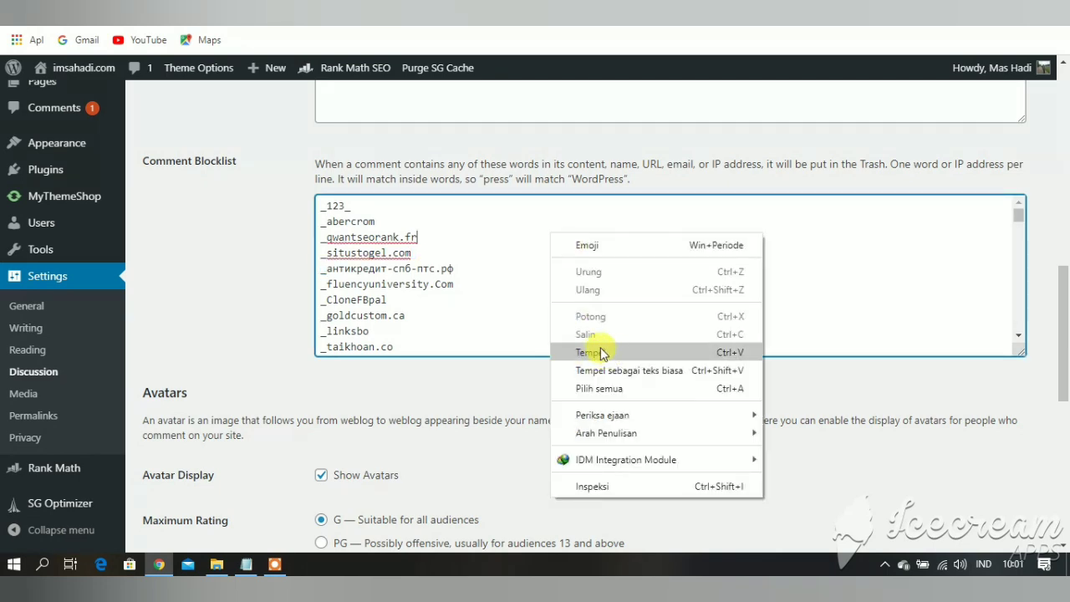
click(500, 236)
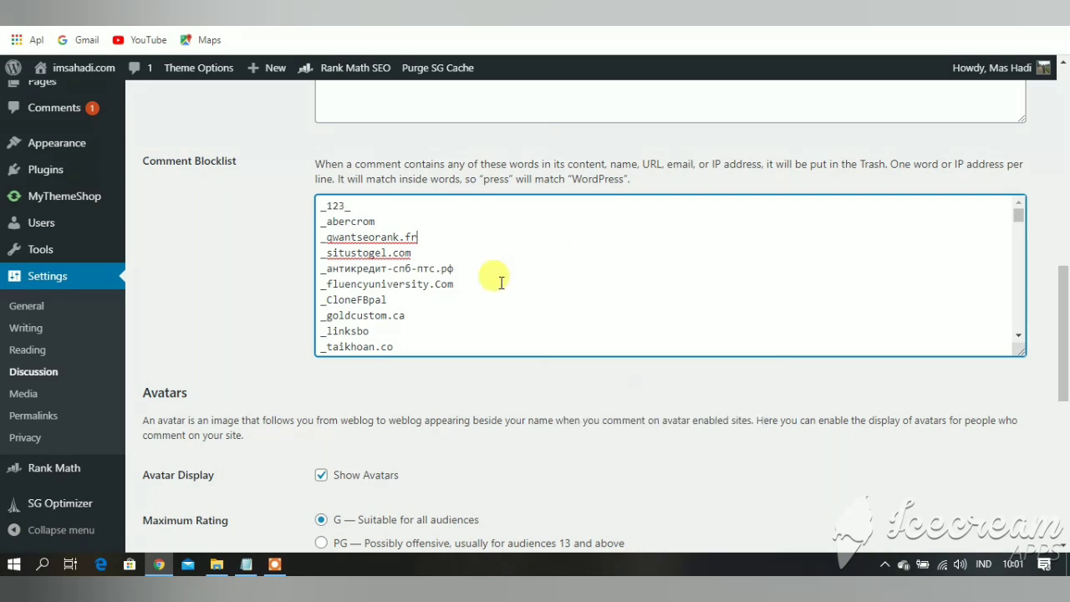
scroll(494, 325, down, 1)
scroll(493, 327, down, 3)
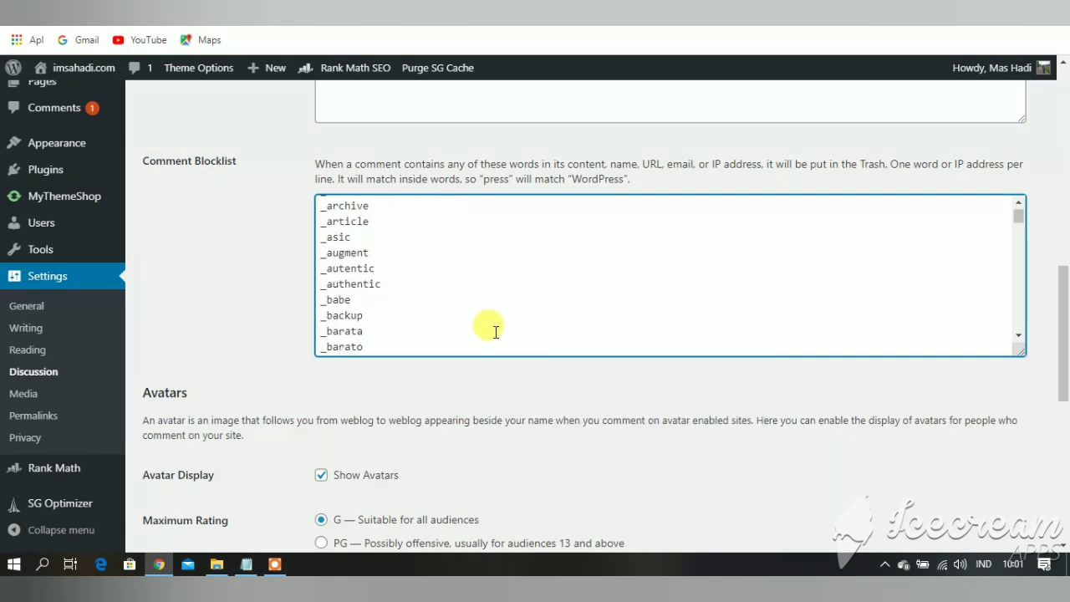
scroll(292, 318, up, 5)
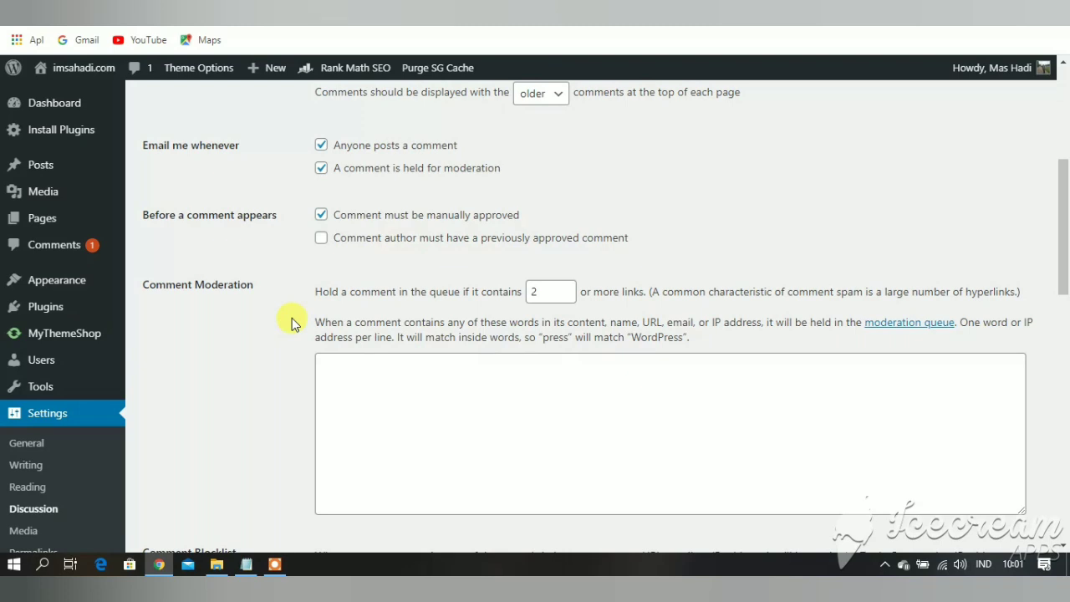
scroll(268, 337, down, 4)
scroll(270, 343, up, 2)
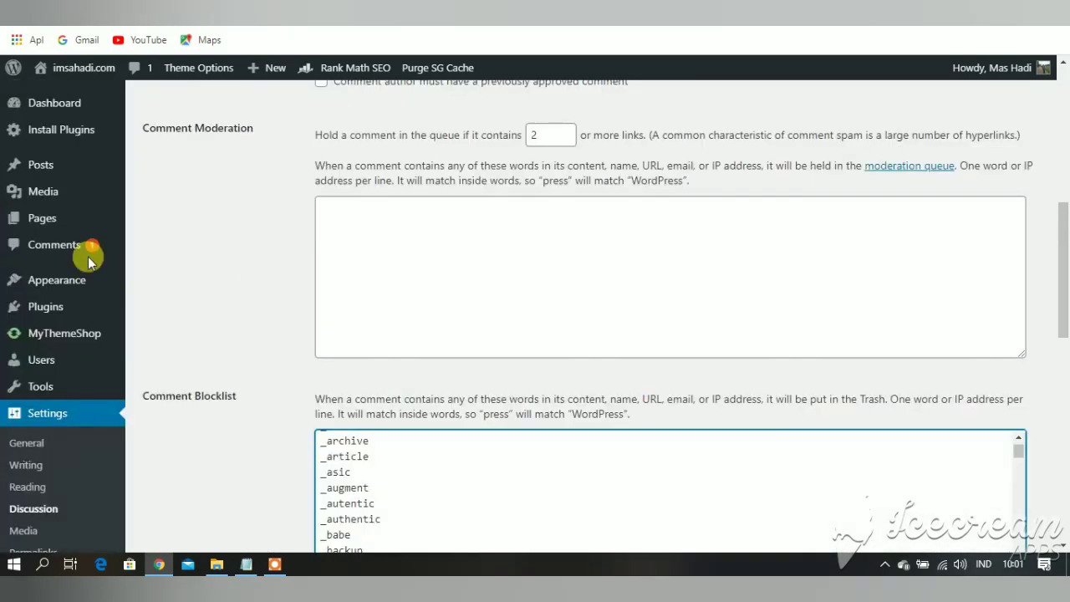
Open the Comments page and copy the domain instapaper.com from the pending comment's author URL
click(54, 247)
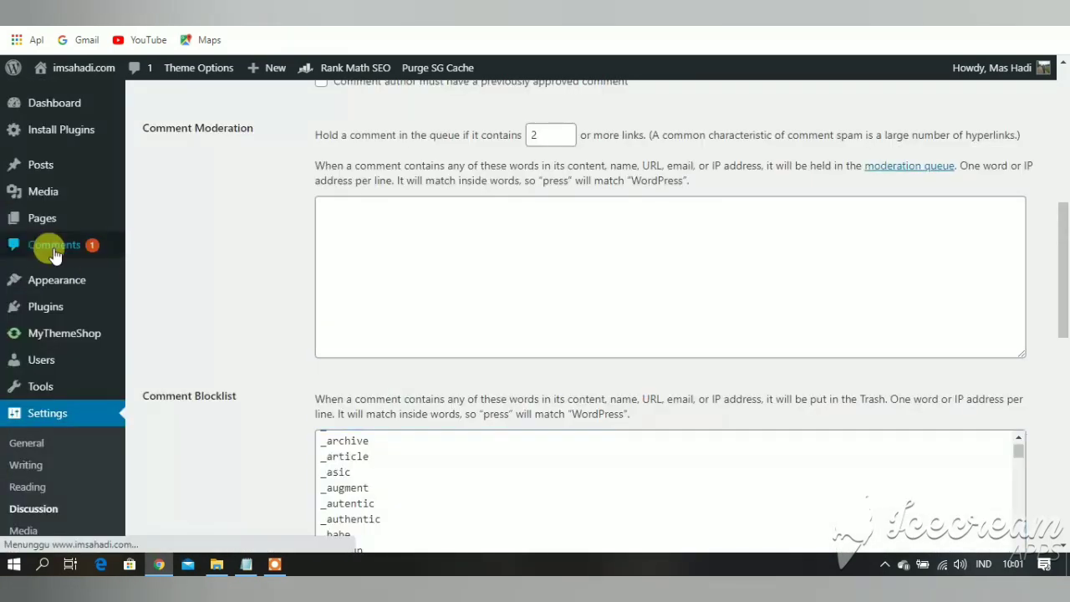
scroll(417, 454, down, 3)
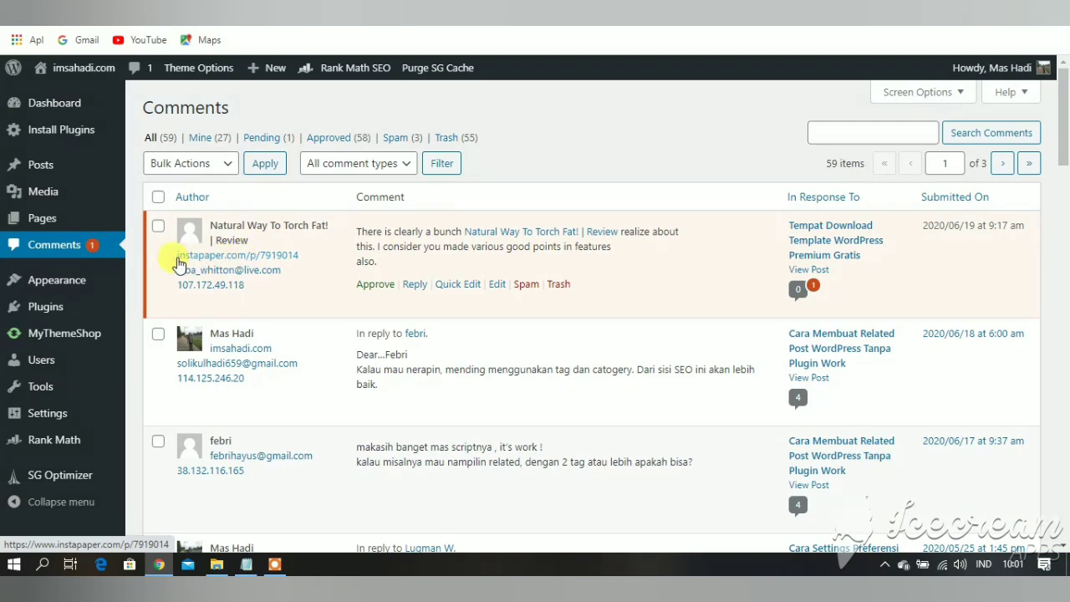
drag(177, 260, 230, 262)
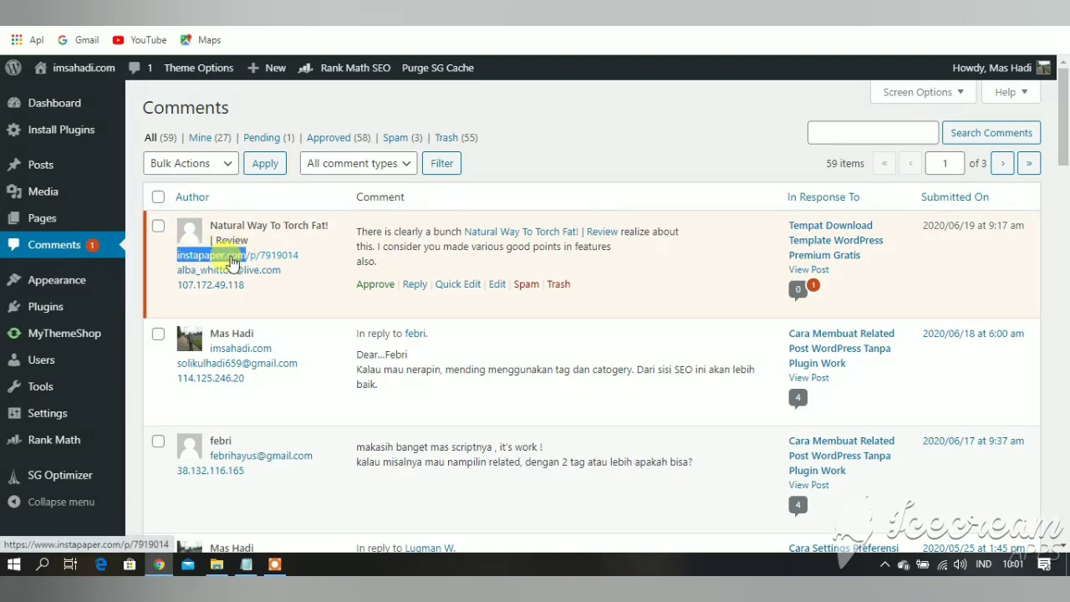
right_click(229, 257)
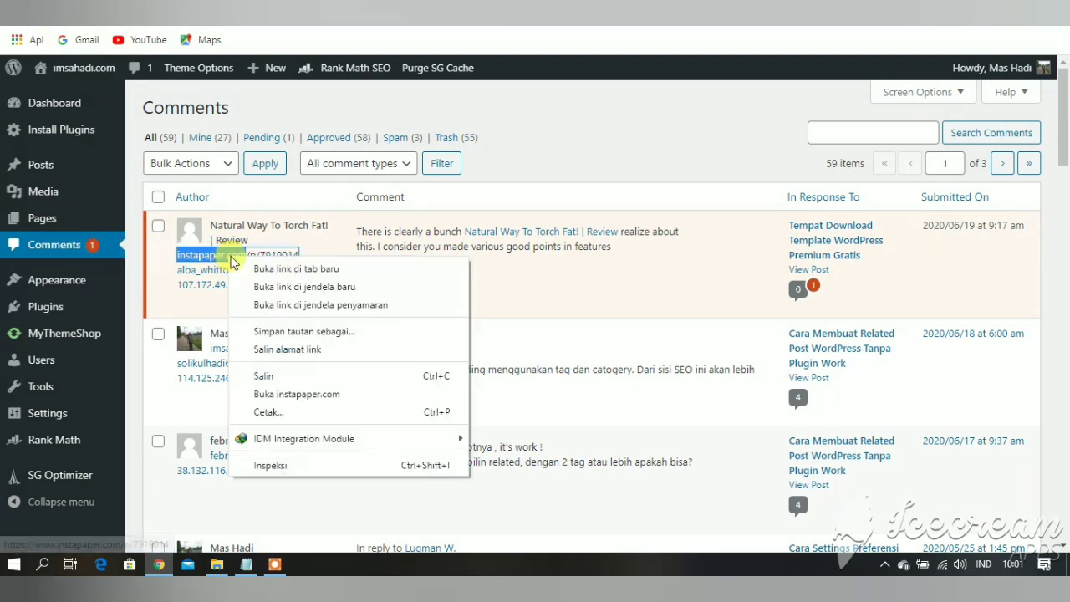
click(266, 379)
Move the pending spam comment to the Trash and open the Discussion settings
mouse_move(389, 279)
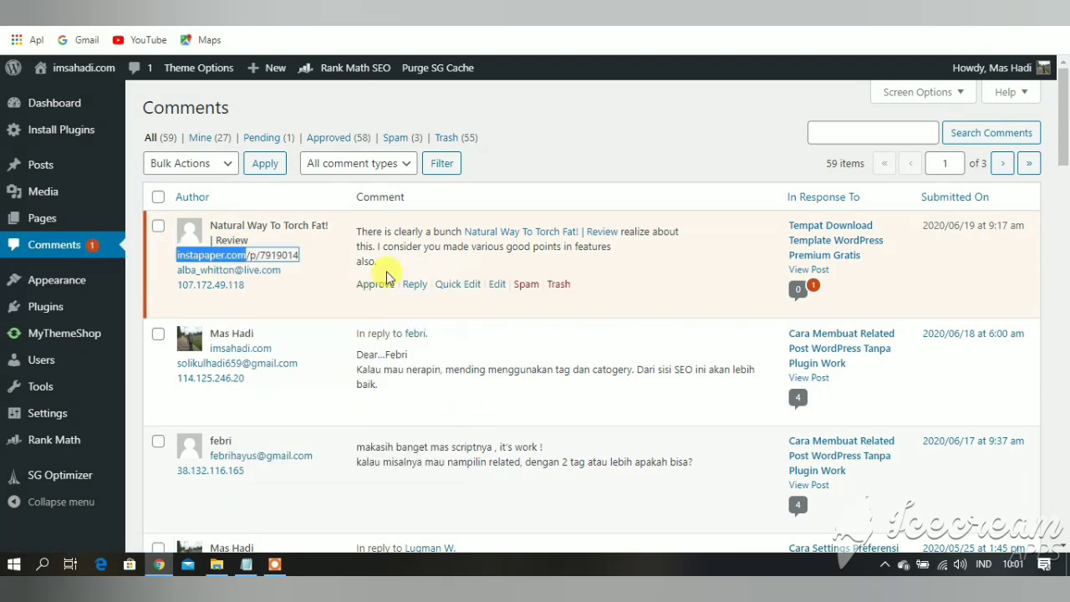
click(559, 285)
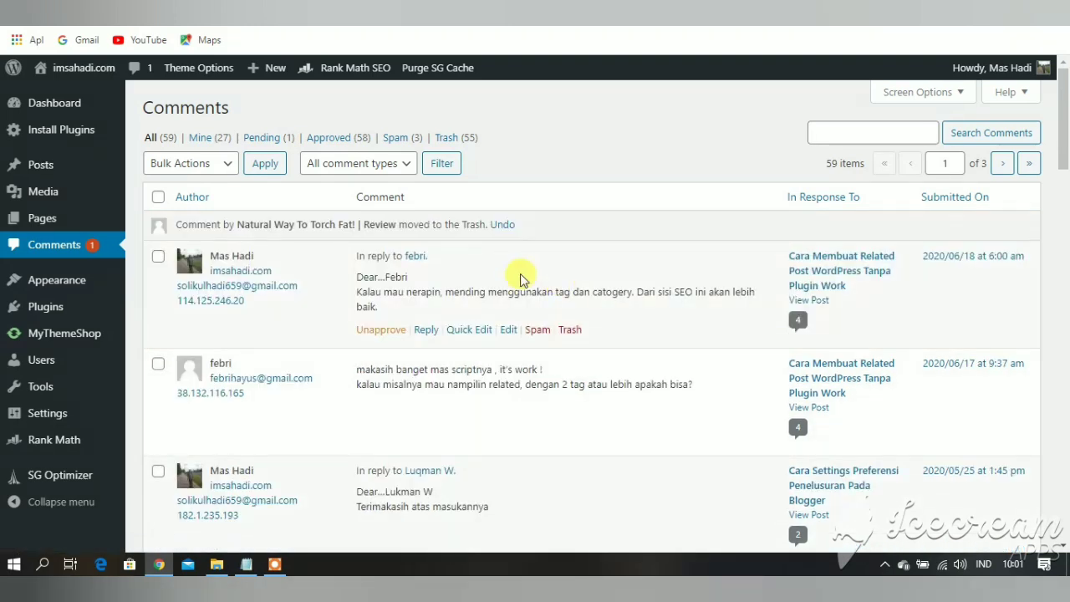
mouse_move(84, 415)
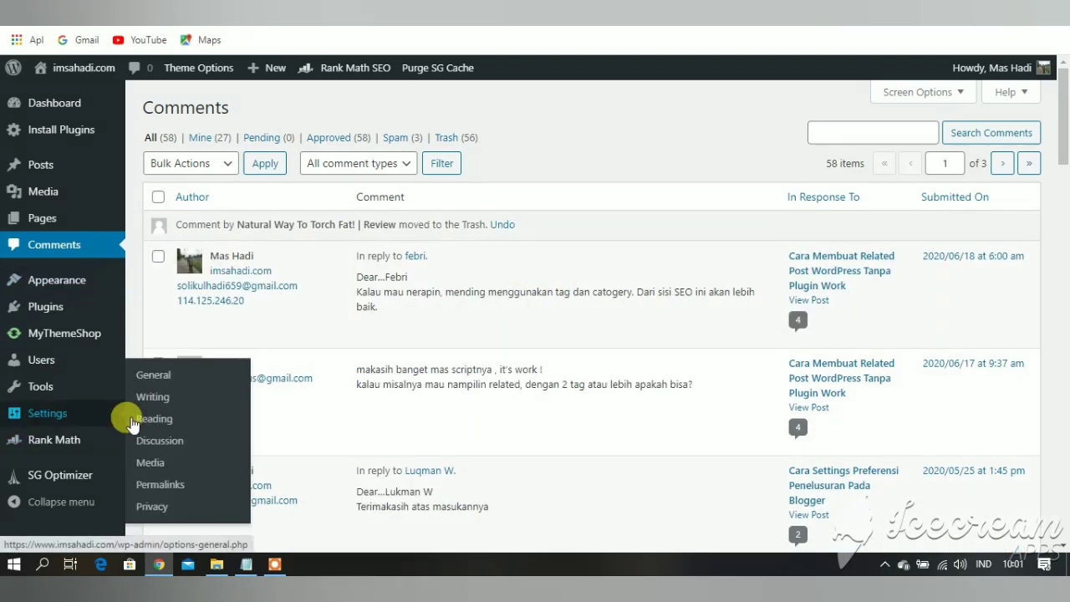
click(149, 438)
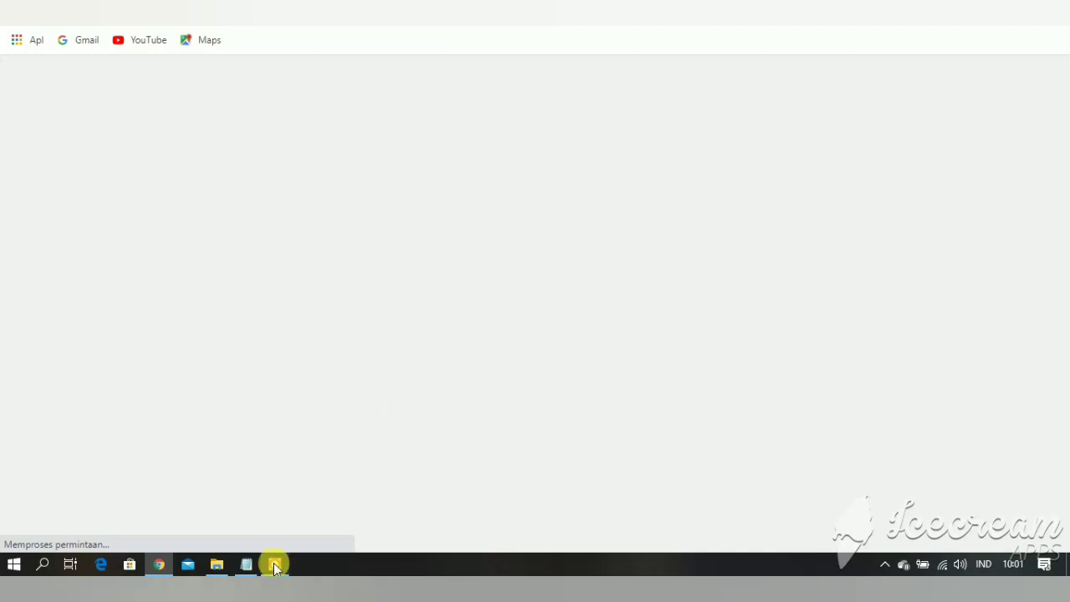
mouse_move(274, 566)
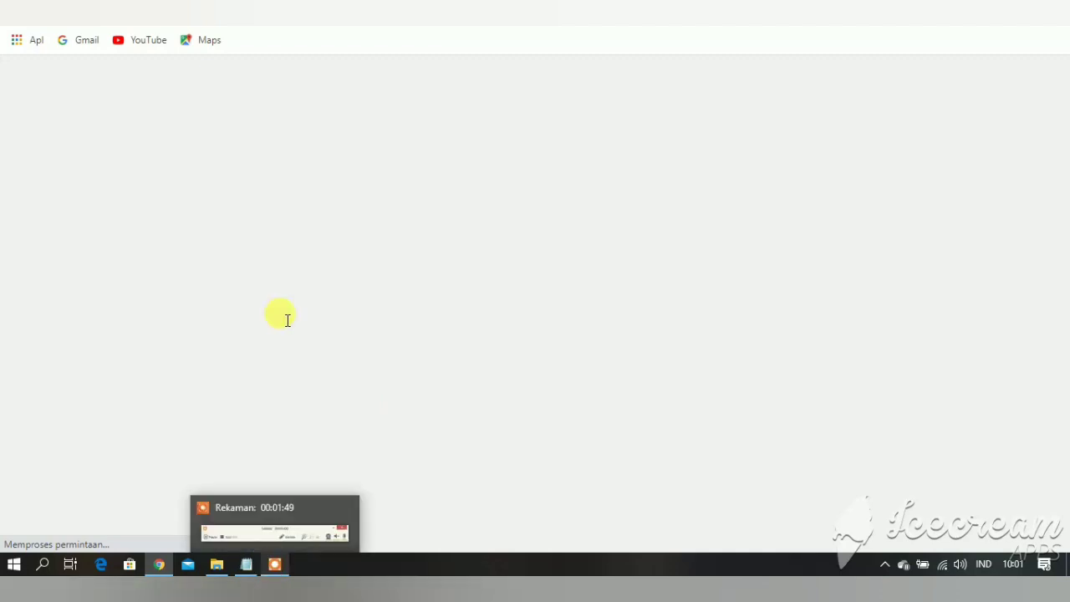
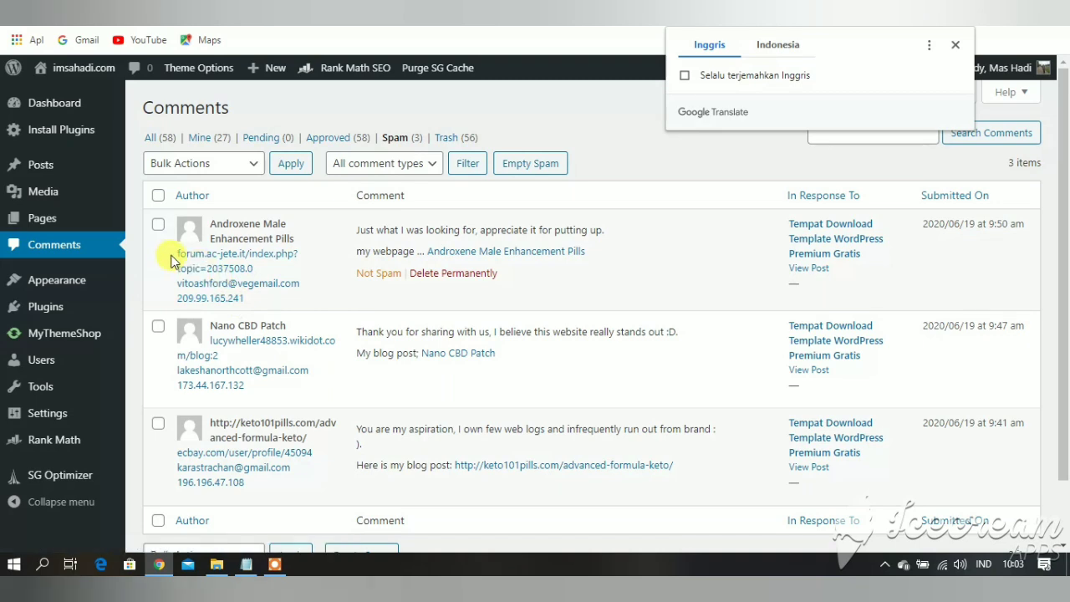
Copy the domain forum.ac-jete.it from the author URL of the first comment in the Spam list
drag(174, 255, 244, 265)
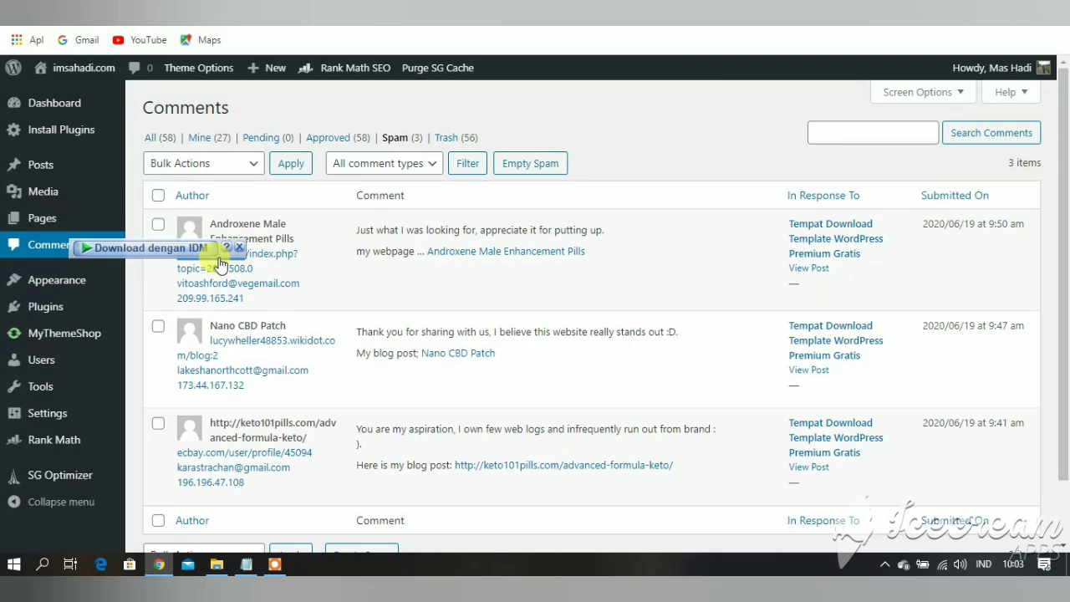
right_click(233, 265)
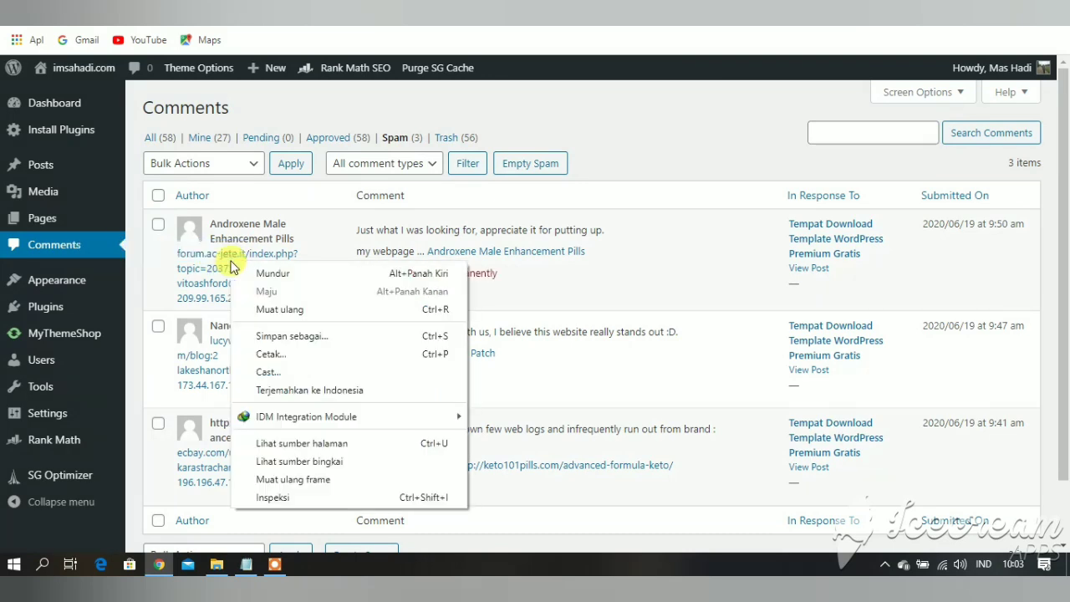
click(174, 254)
drag(174, 253, 235, 256)
key(ctrl+c)
right_click(234, 261)
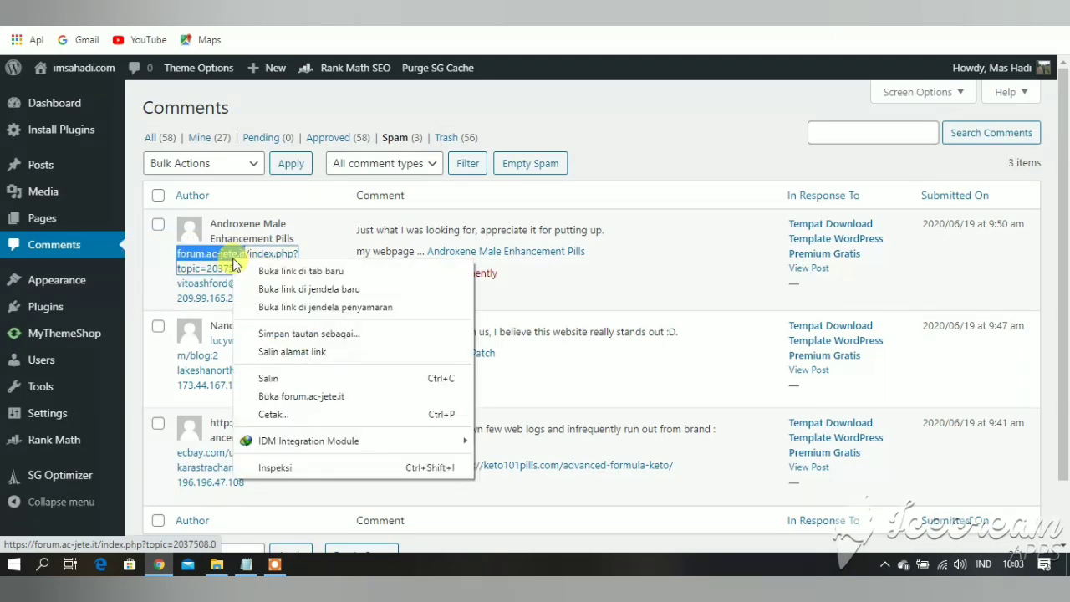
click(276, 378)
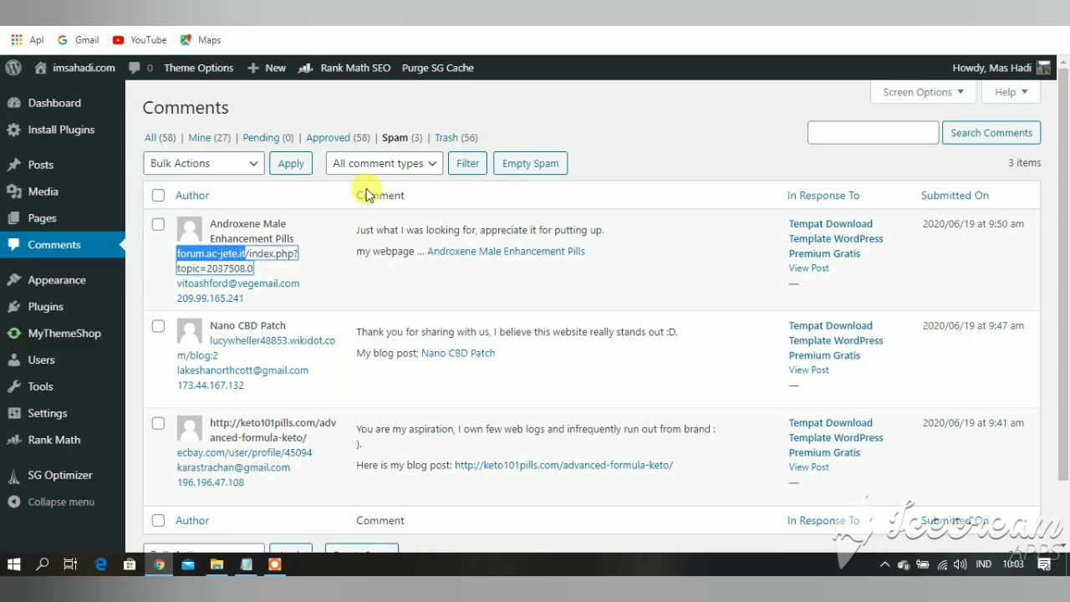
Open the Discussion settings and add _forum.ac-jete.it on a new line below _instapaper.com in the Comment Blocklist
mouse_move(72, 435)
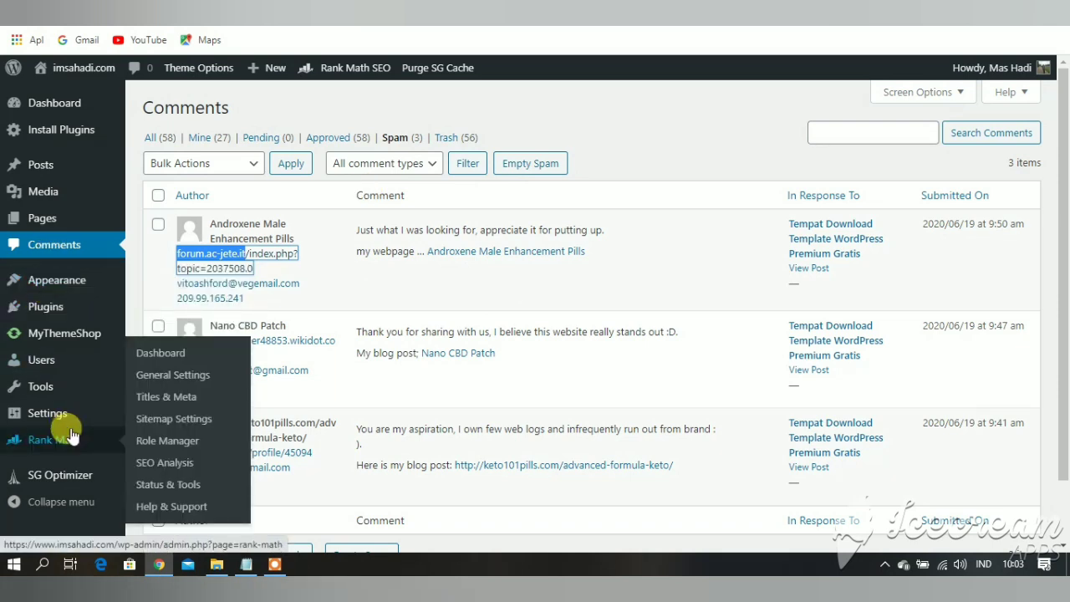
mouse_move(104, 415)
click(151, 439)
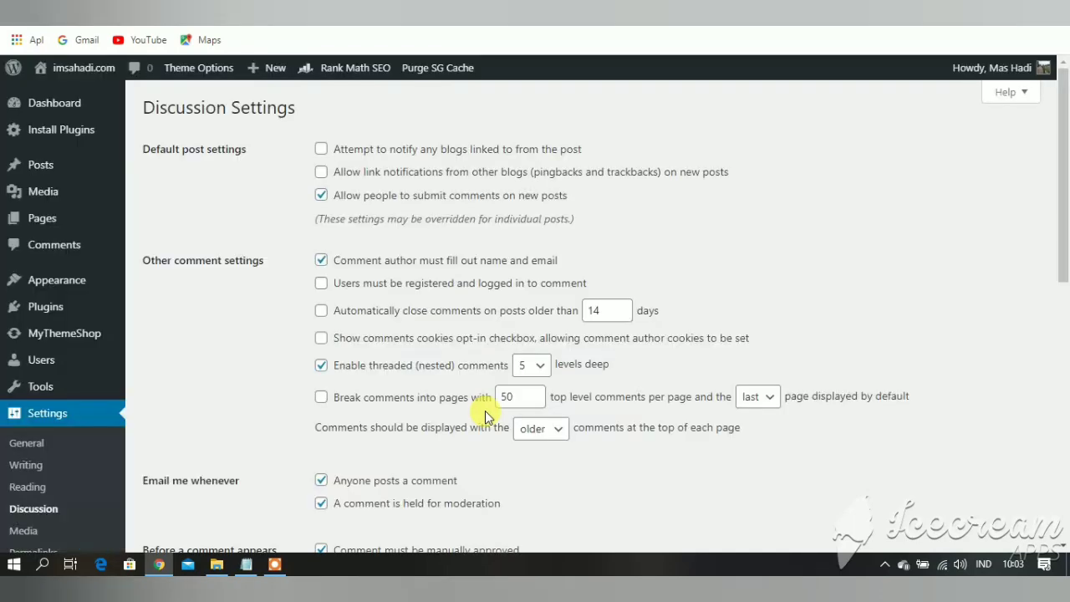
scroll(346, 418, down, 6)
scroll(352, 419, down, 2)
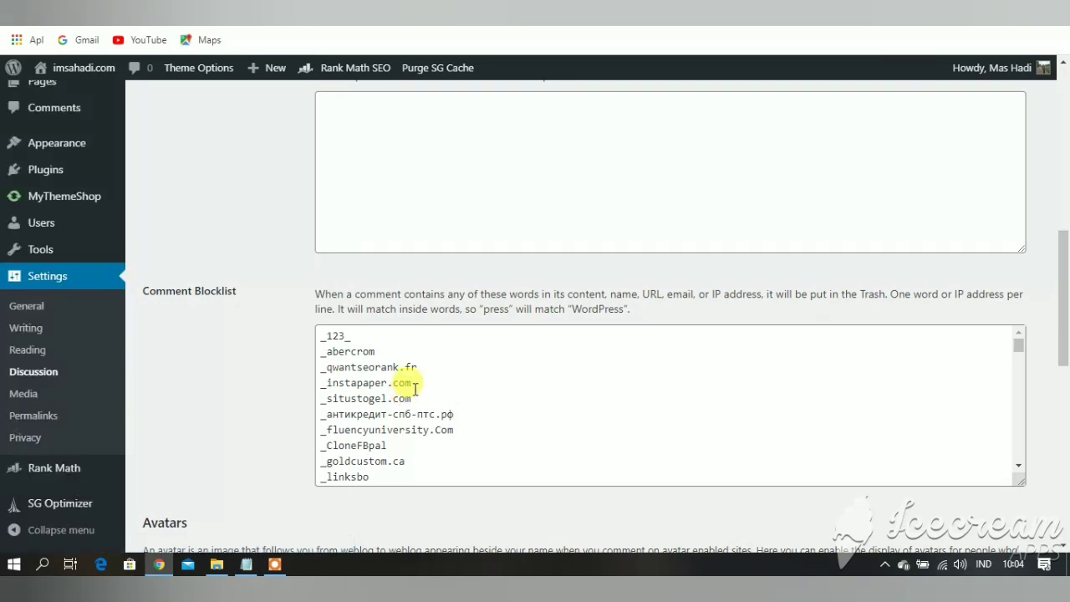
click(418, 383)
key(Return)
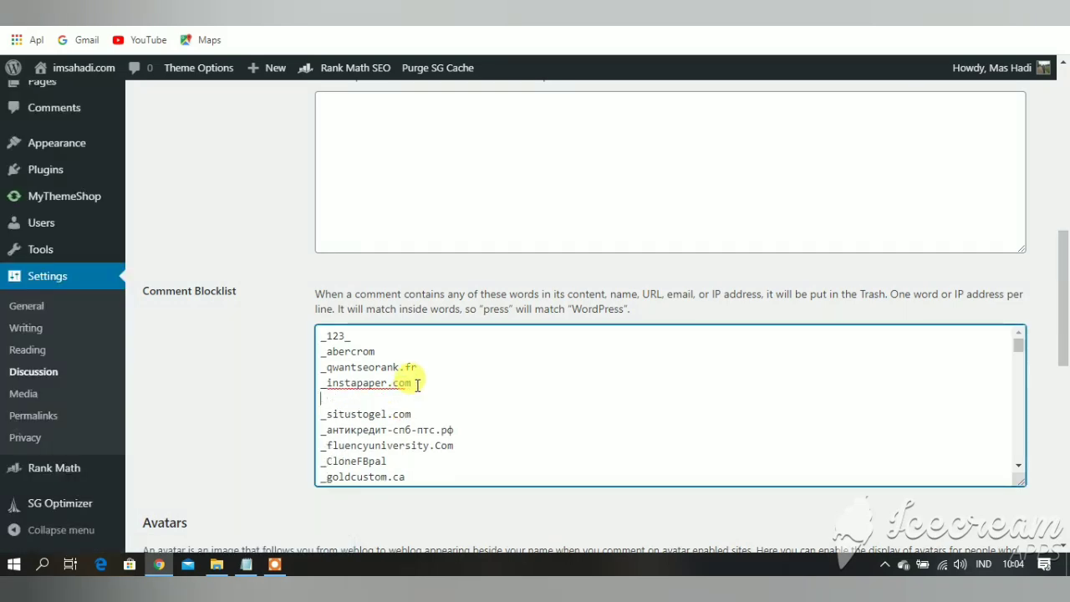
text(_)
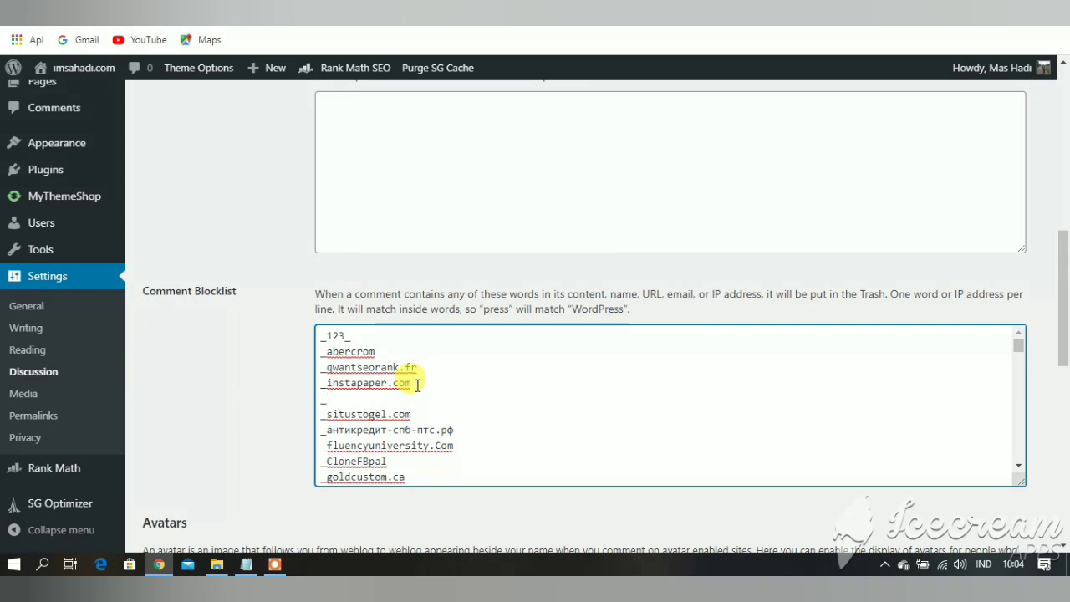
key(ctrl+v)
Save the changes to the Discussion settings
scroll(175, 437, down, 3)
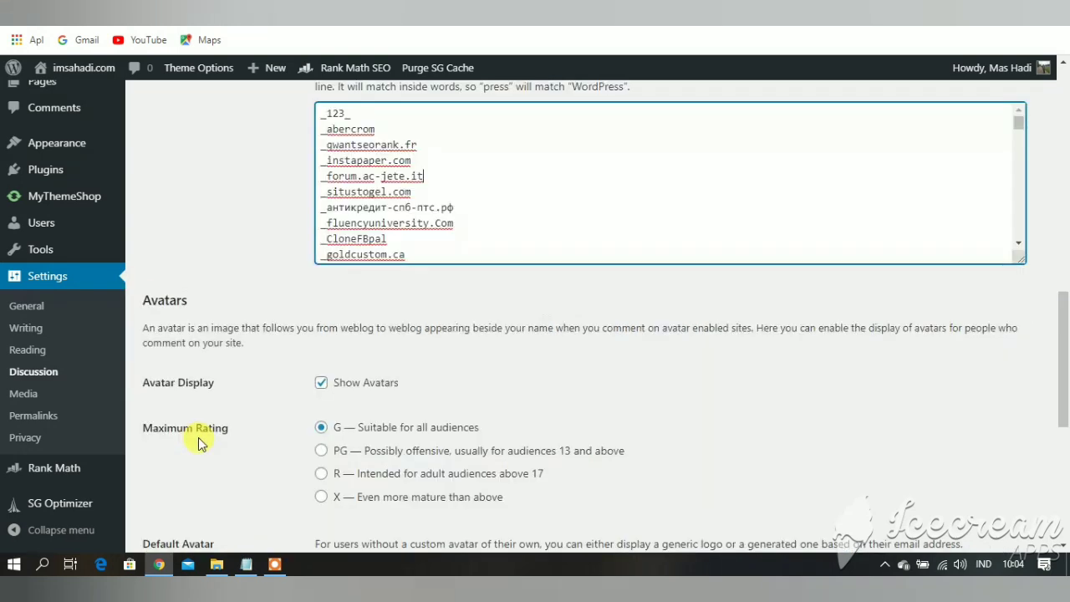
scroll(198, 437, down, 5)
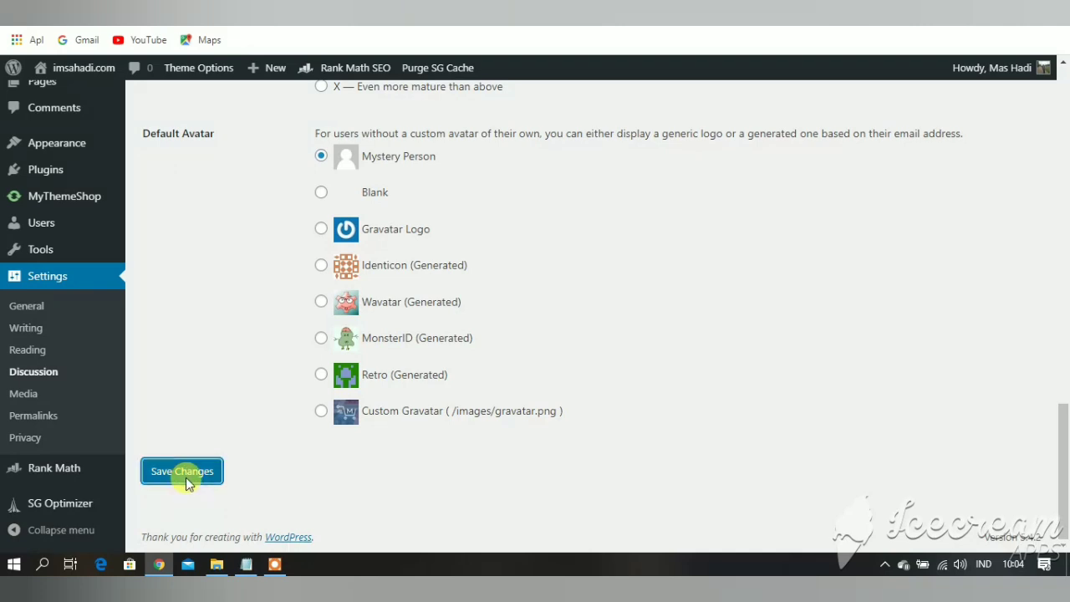
click(185, 481)
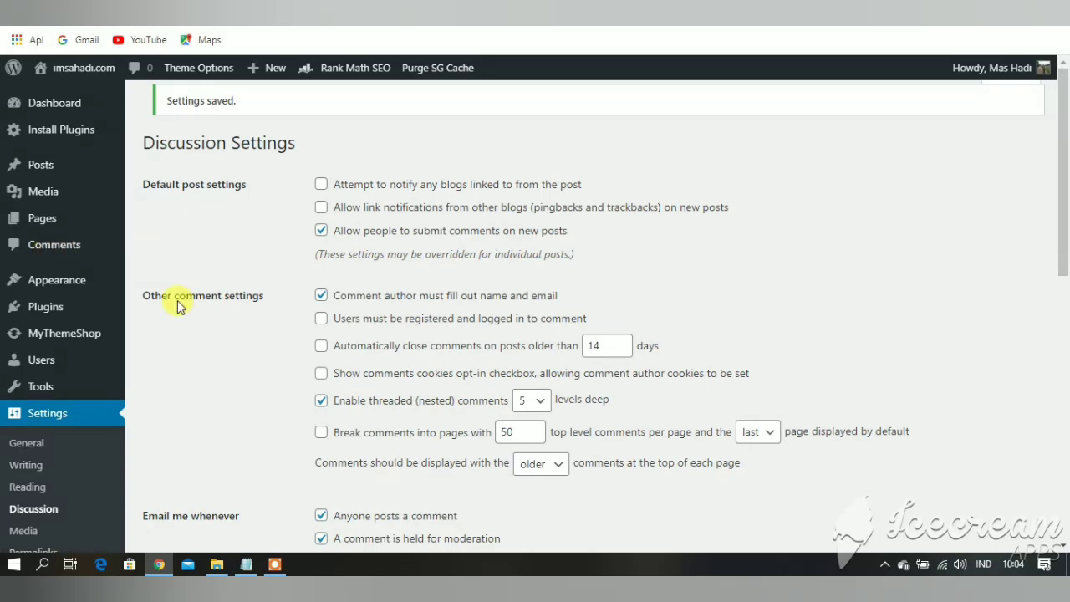
scroll(185, 313, down, 1)
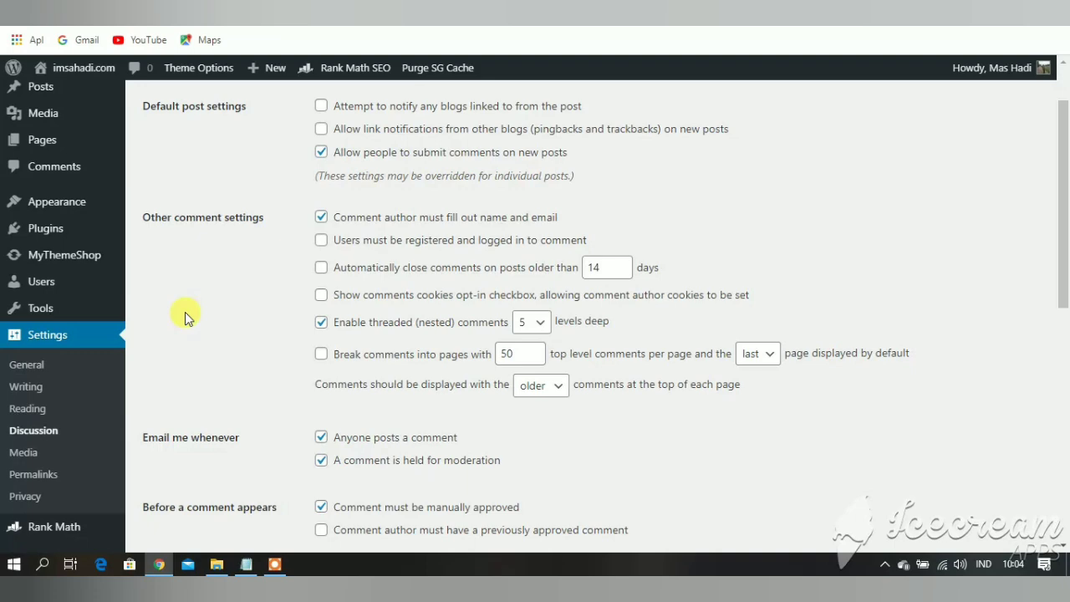
scroll(186, 313, down, 2)
scroll(188, 314, up, 2)
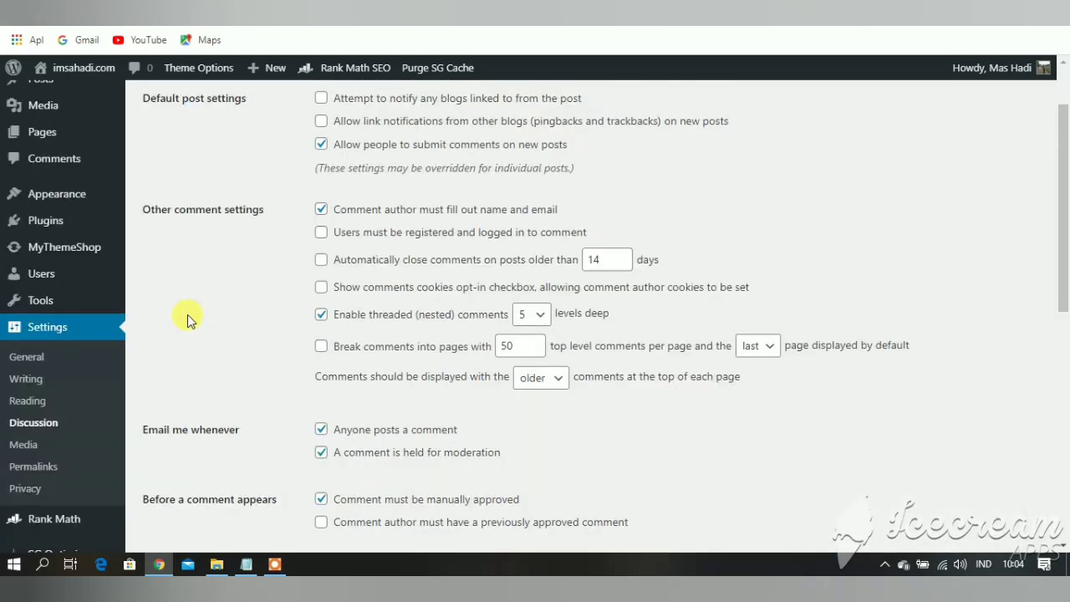
scroll(188, 314, up, 1)
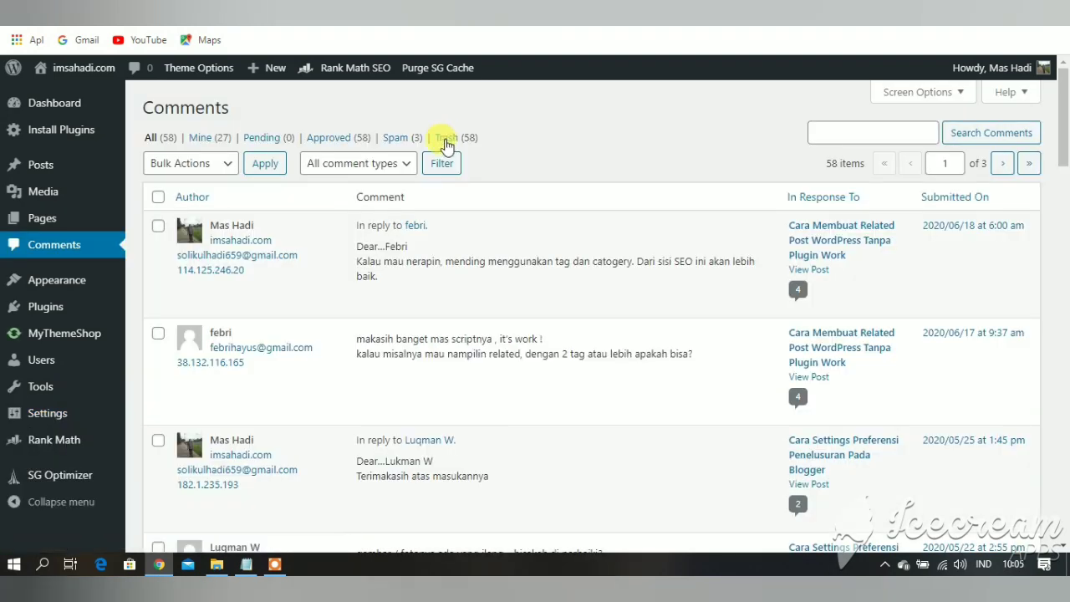
Show the trashed comments and dismiss the translation prompt
click(446, 142)
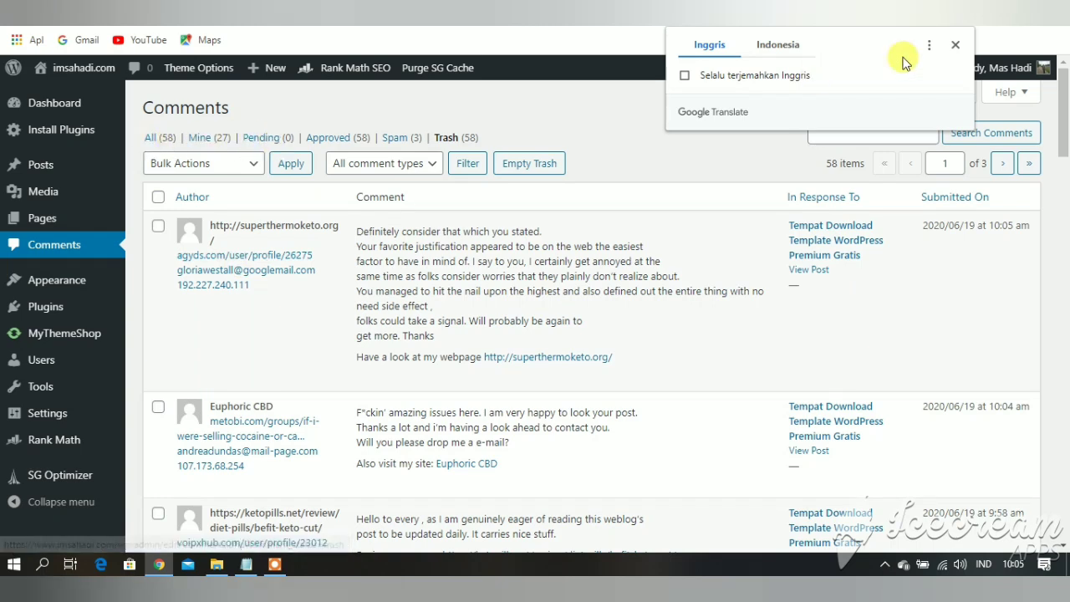
click(956, 46)
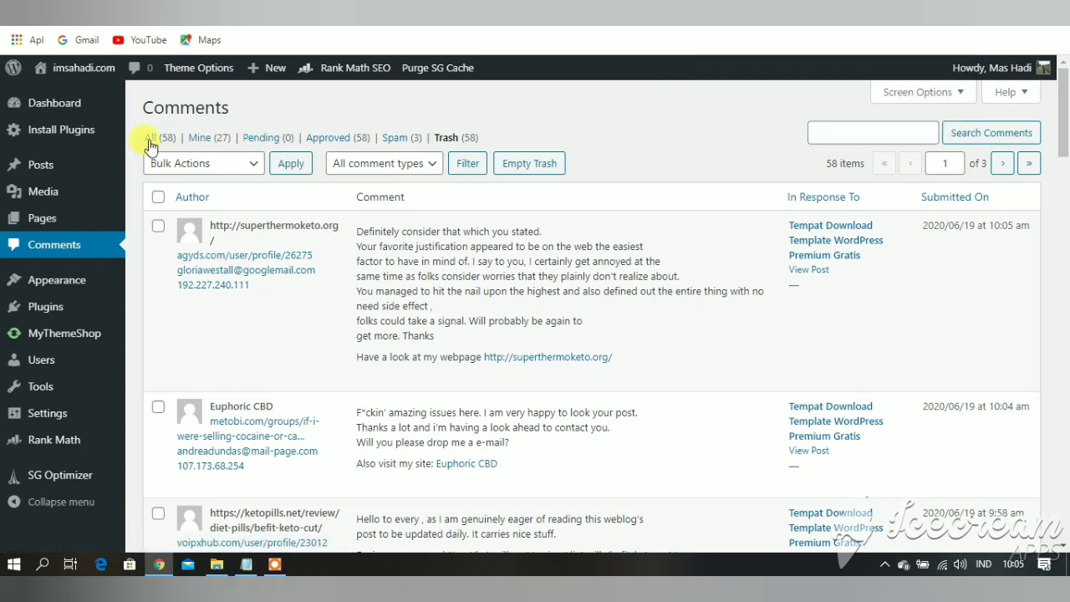
click(277, 565)
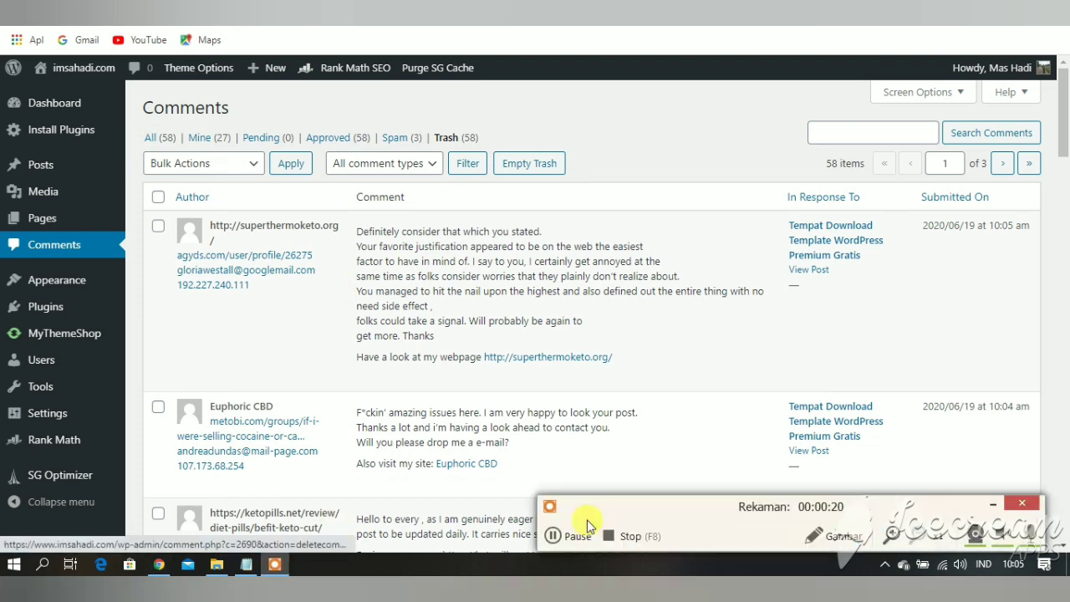
click(628, 538)
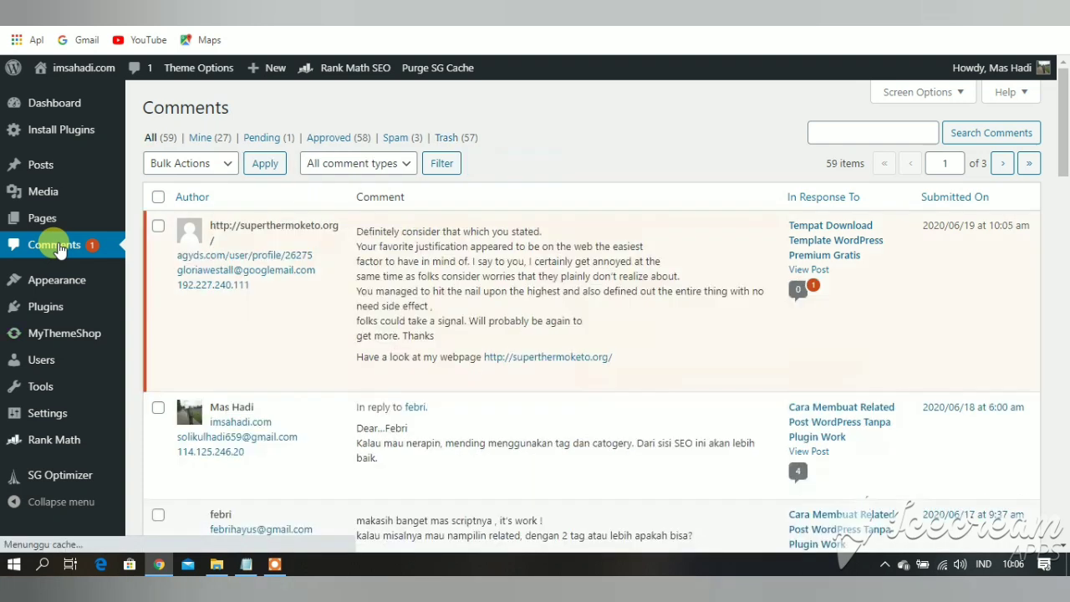
mouse_move(230, 289)
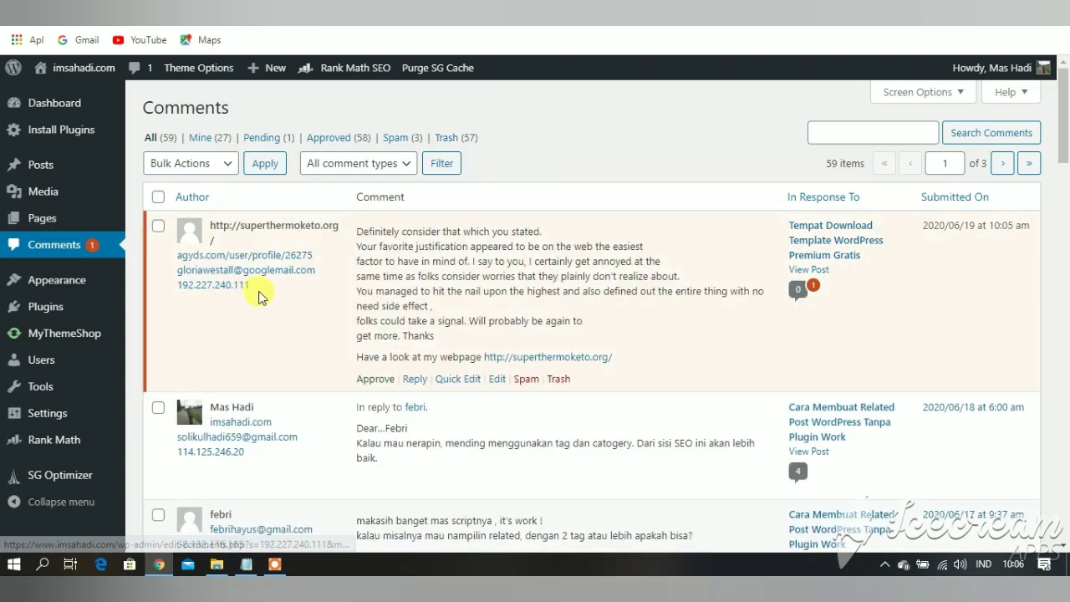
drag(251, 285, 191, 295)
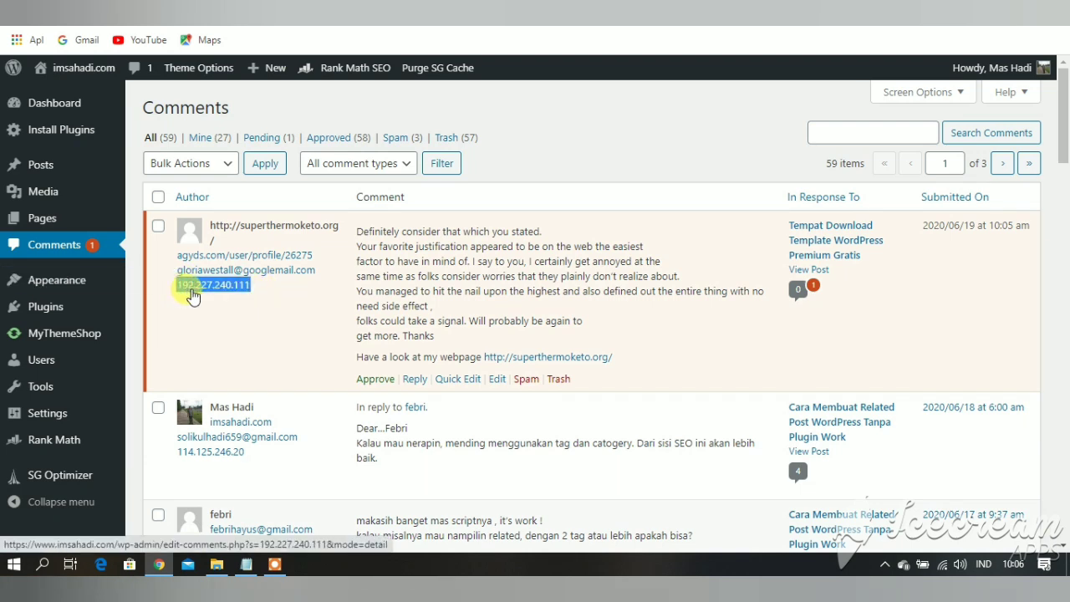
right_click(186, 287)
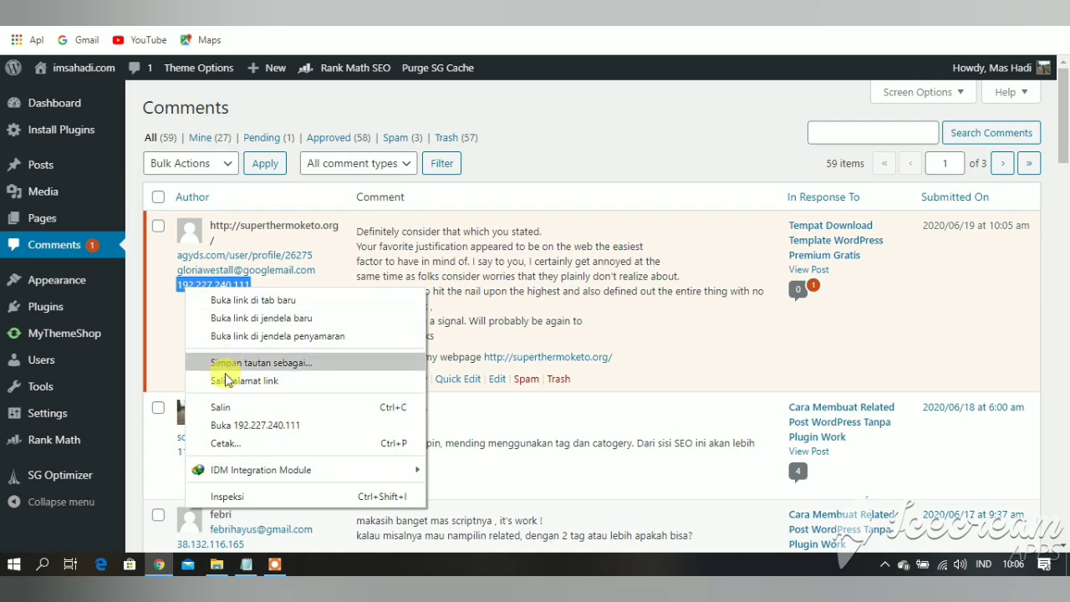
click(224, 408)
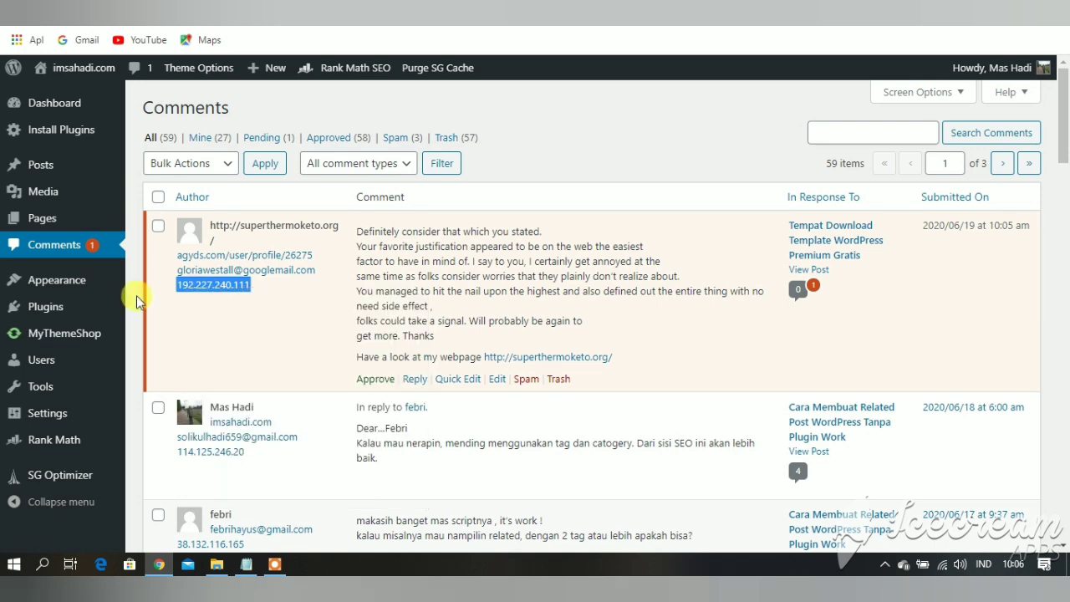
Open the Discussion settings and add _192.227.240.111 on a new line below _qwantseorank.fr in the Comment Blocklist
mouse_move(42, 413)
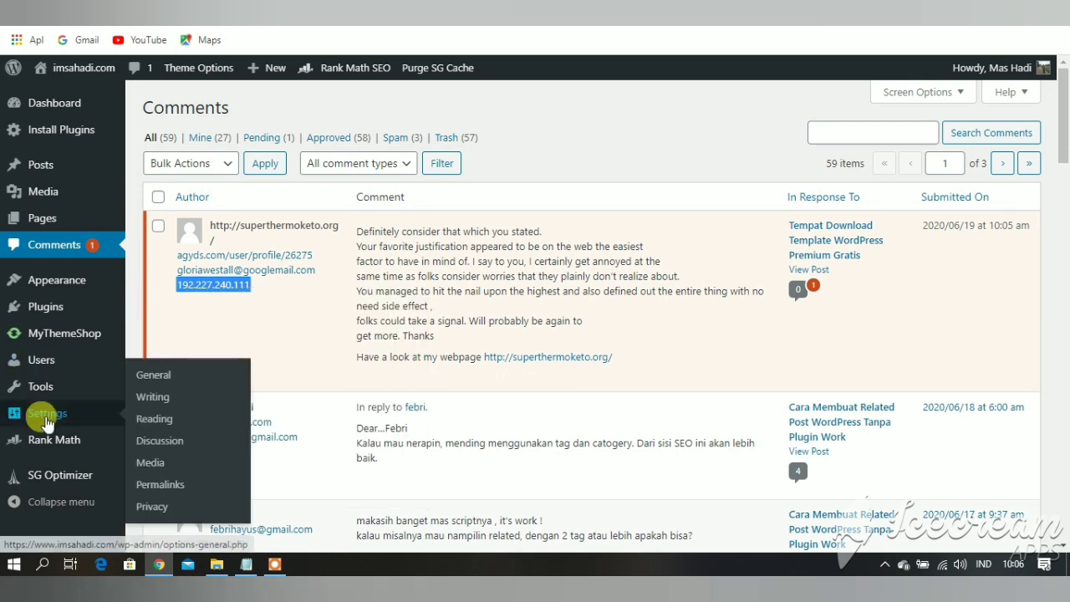
click(153, 442)
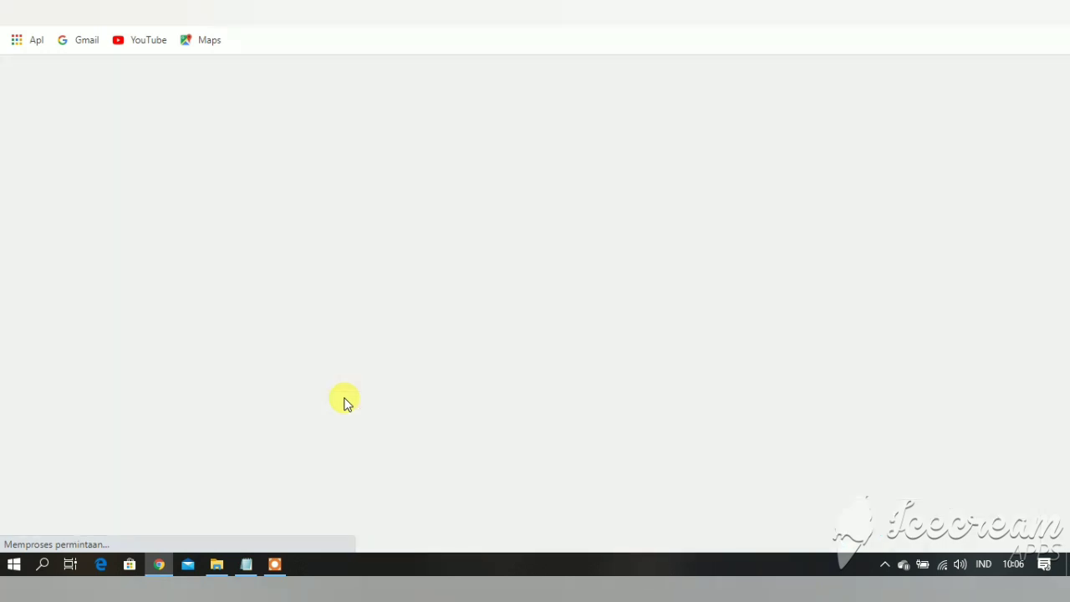
scroll(358, 413, down, 3)
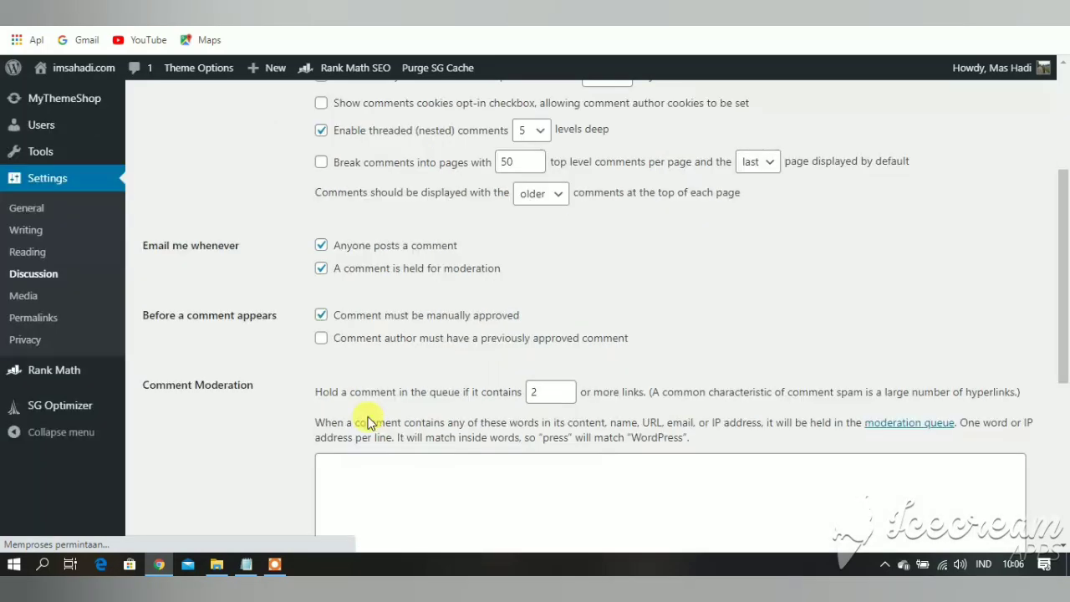
scroll(368, 422, down, 3)
scroll(418, 394, down, 2)
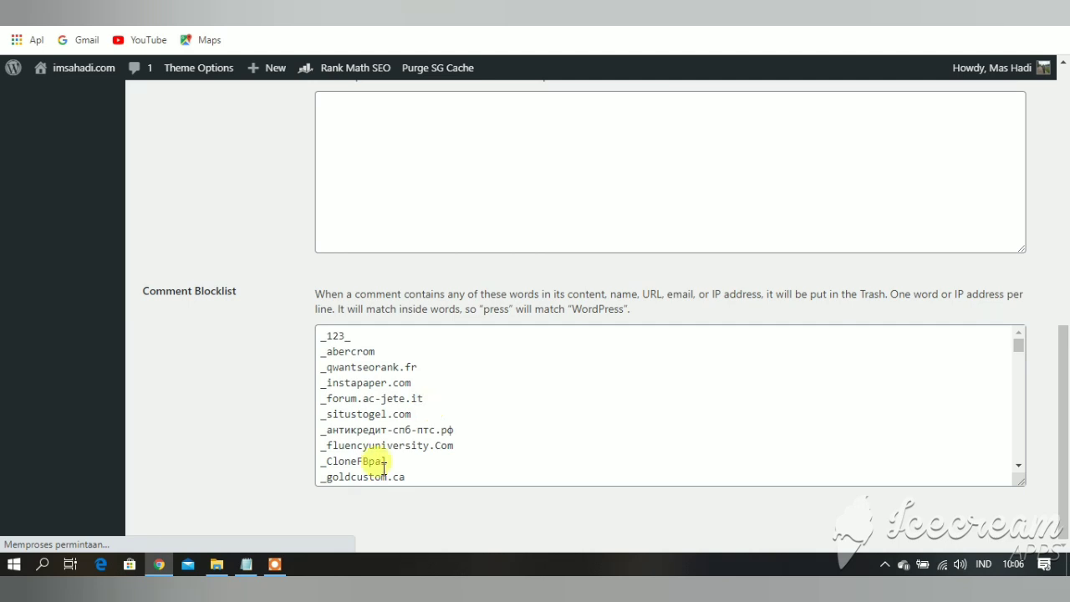
scroll(359, 418, up, 1)
scroll(385, 468, down, 1)
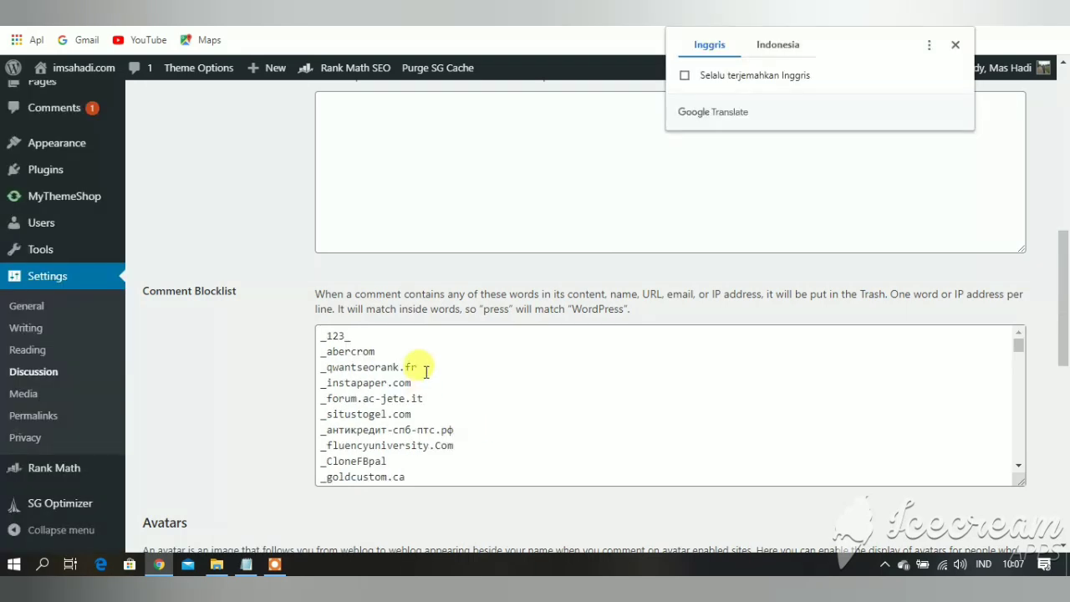
click(425, 371)
key(Return)
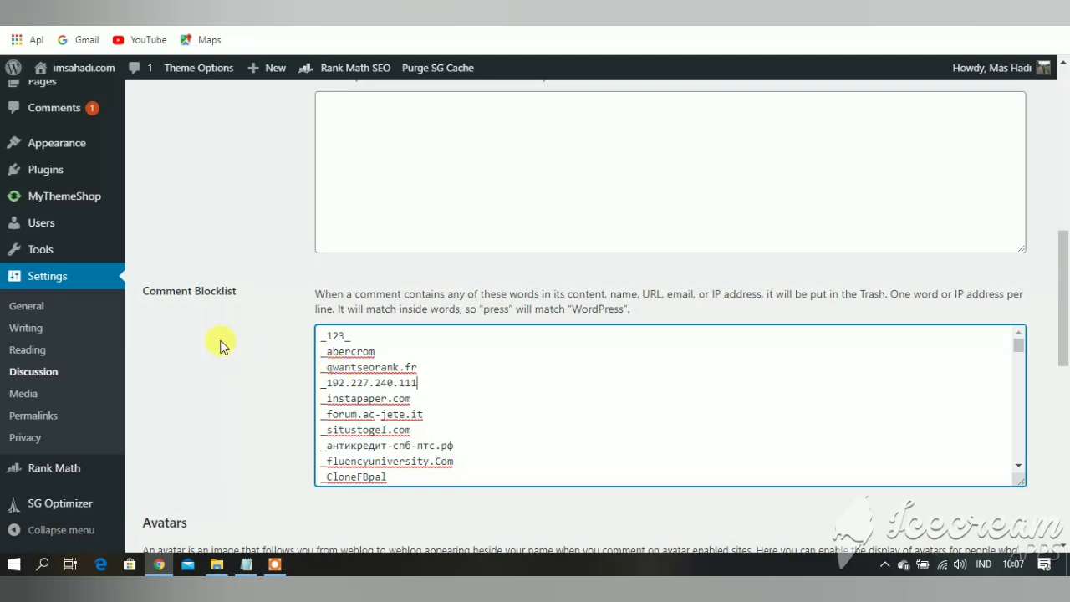
Save the Discussion settings with the blocked IP address
scroll(229, 432, down, 8)
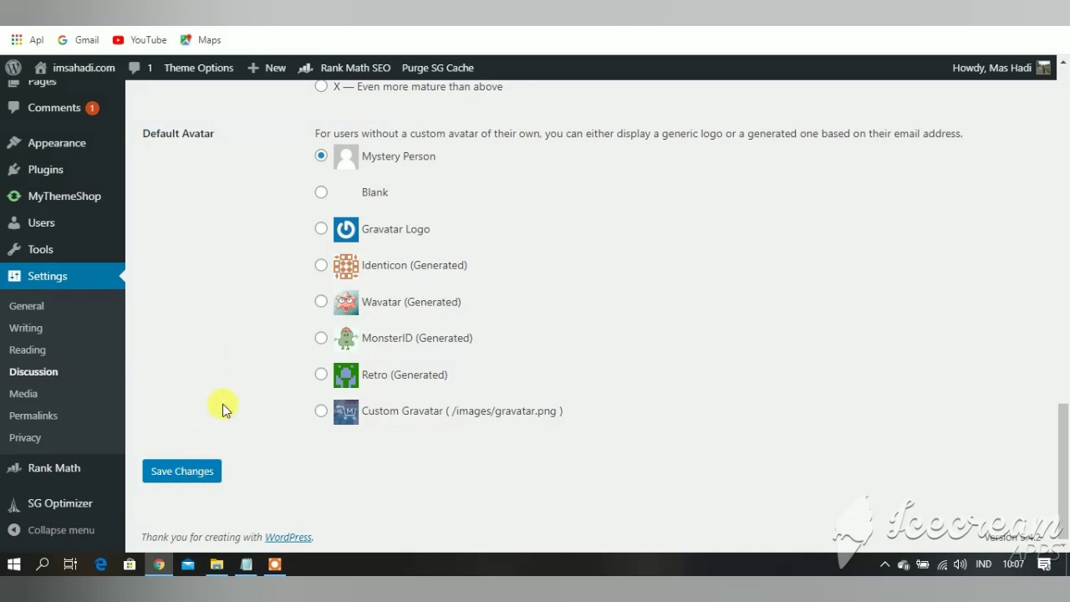
scroll(219, 437, up, 7)
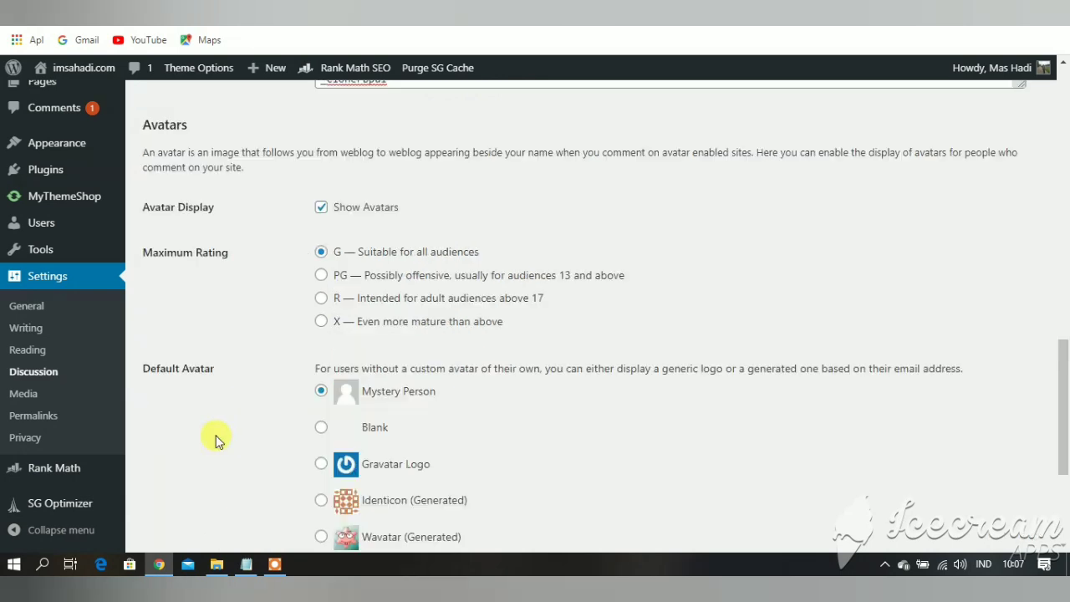
scroll(225, 437, down, 4)
scroll(224, 436, down, 3)
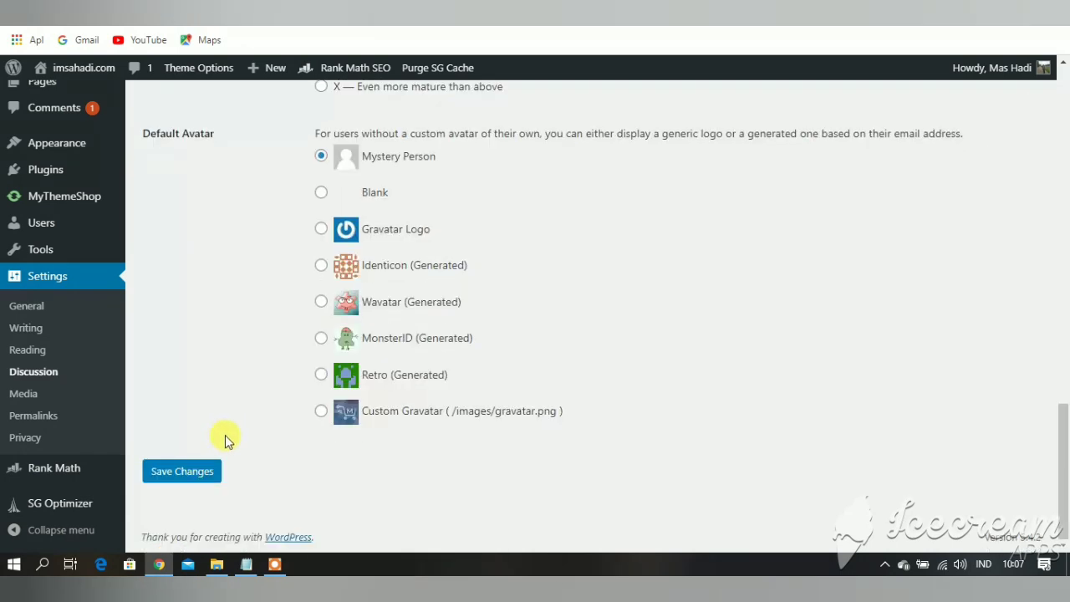
click(204, 472)
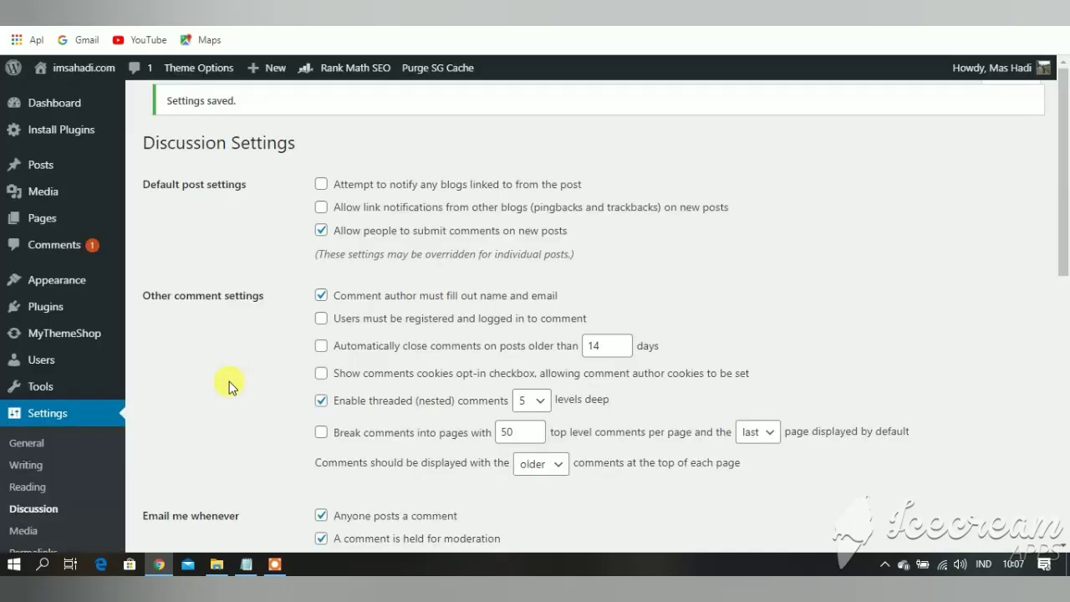
Return to the comments list, copy the domain agyds.com from the pending comment's author URL, and move that comment to the Trash
click(79, 252)
click(79, 251)
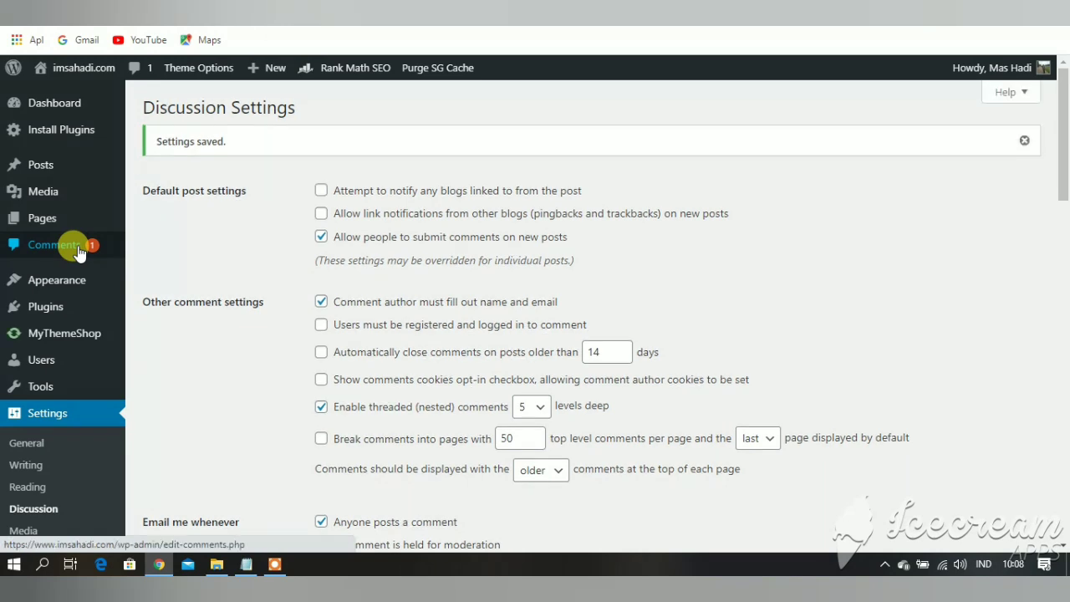
click(79, 252)
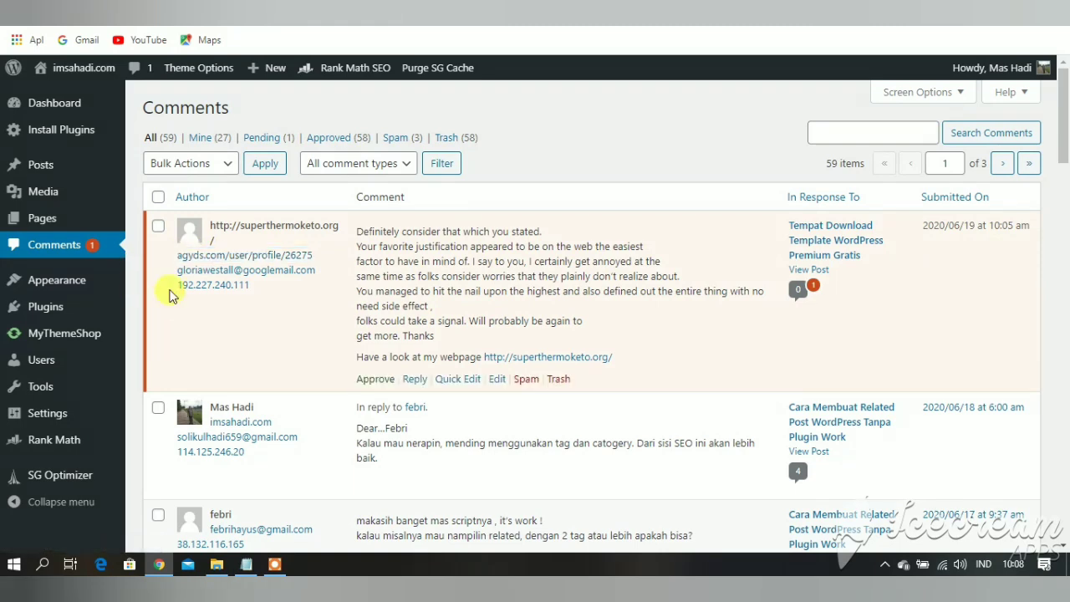
drag(177, 254, 209, 260)
right_click(207, 260)
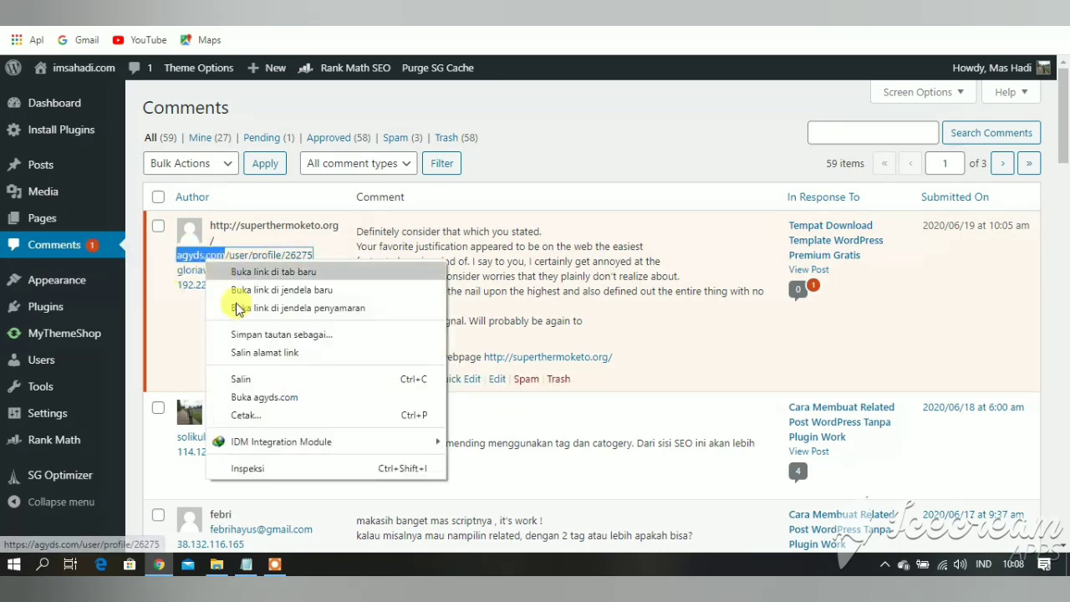
click(245, 381)
click(359, 335)
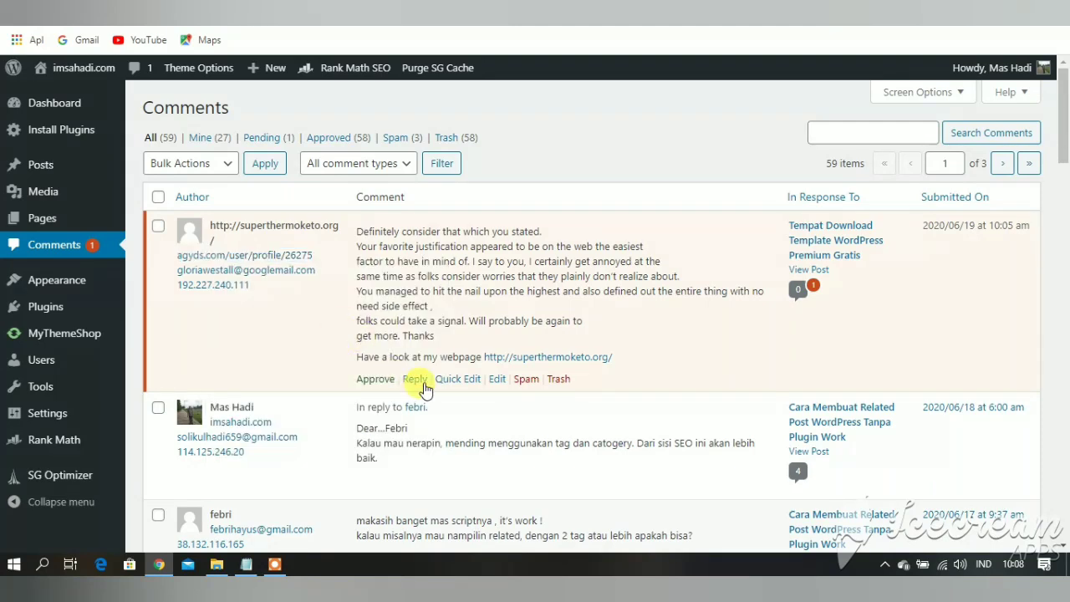
click(559, 381)
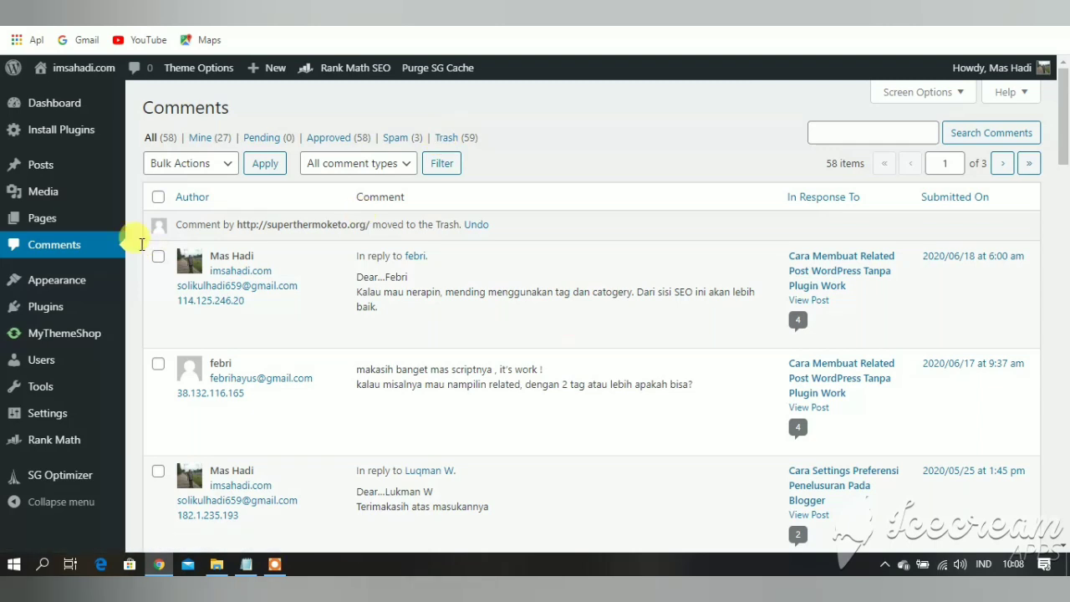
Open the Discussion settings and bring up the Comment Blocklist
mouse_move(47, 415)
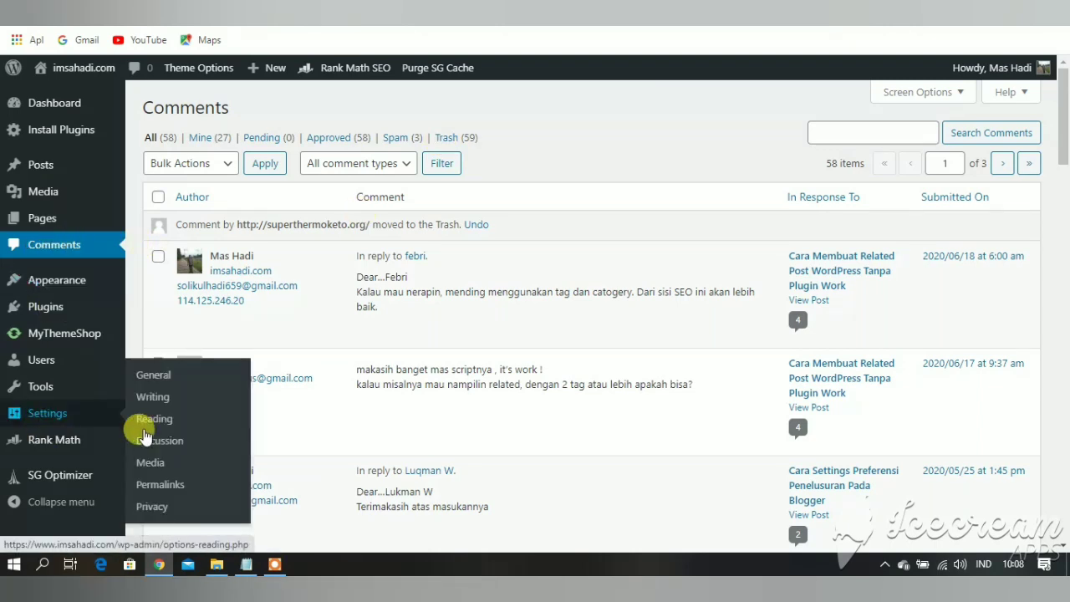
click(164, 444)
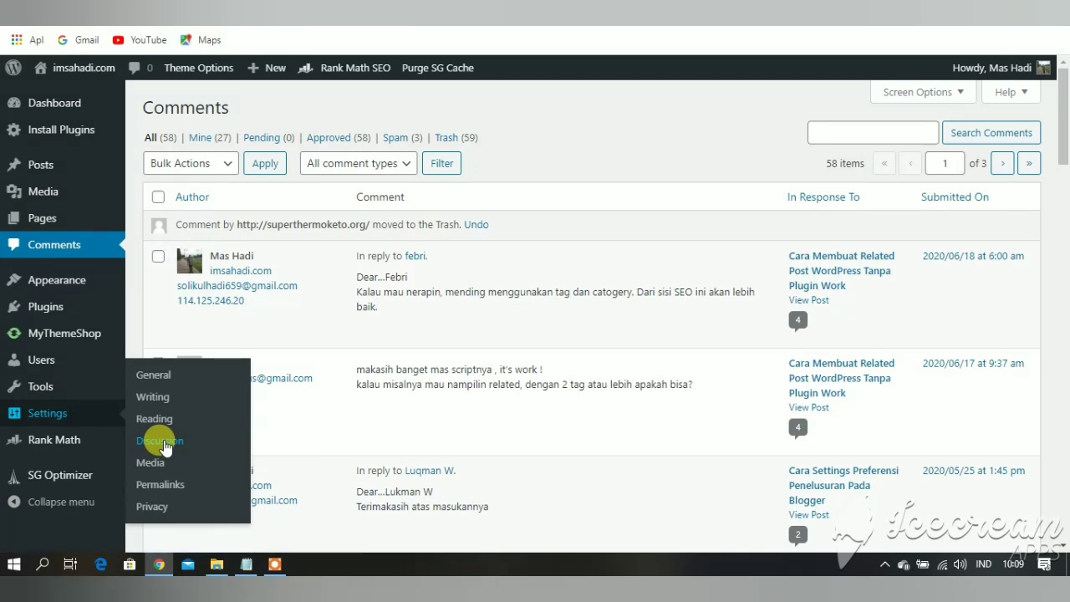
scroll(255, 443, down, 9)
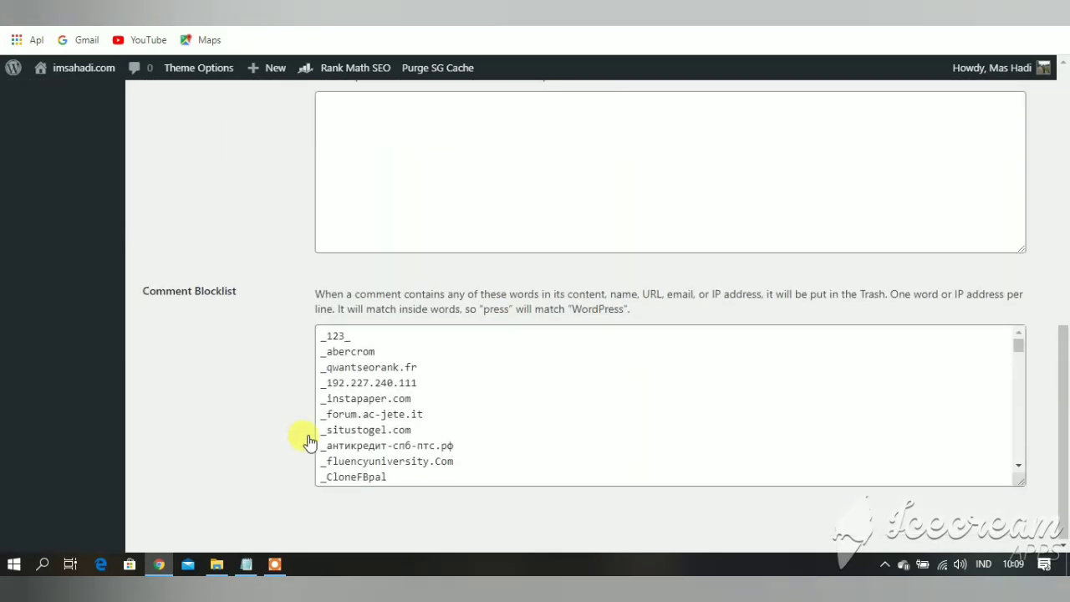
scroll(239, 428, up, 2)
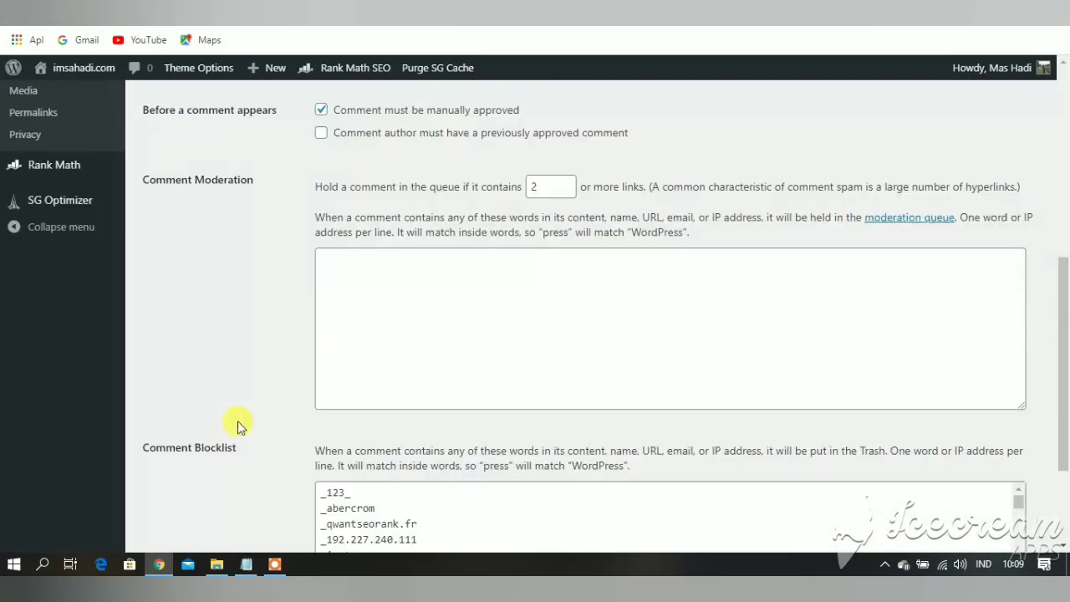
scroll(238, 427, down, 2)
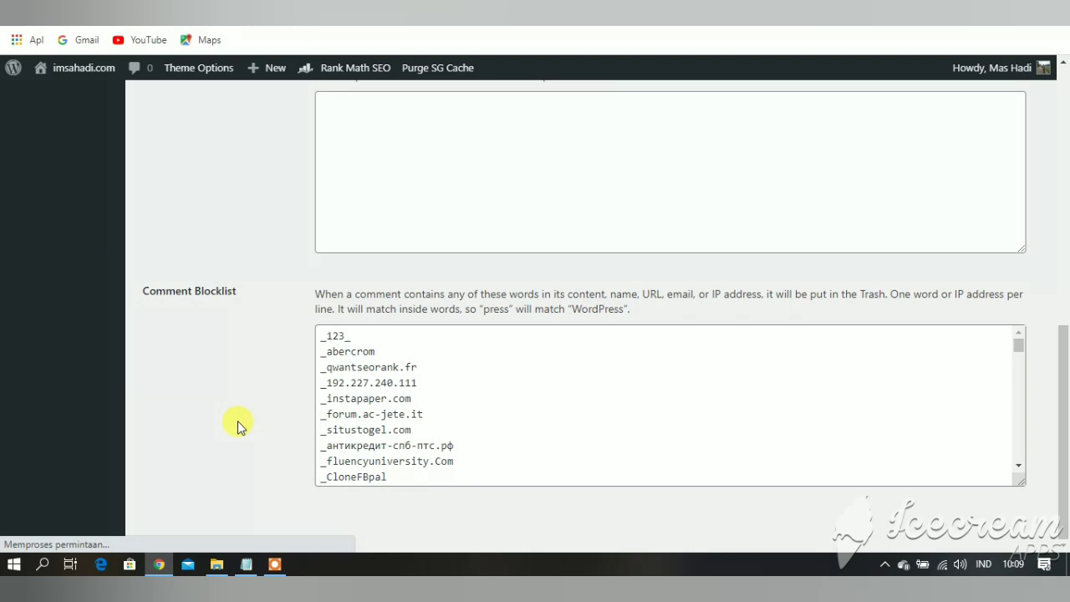
scroll(238, 420, up, 1)
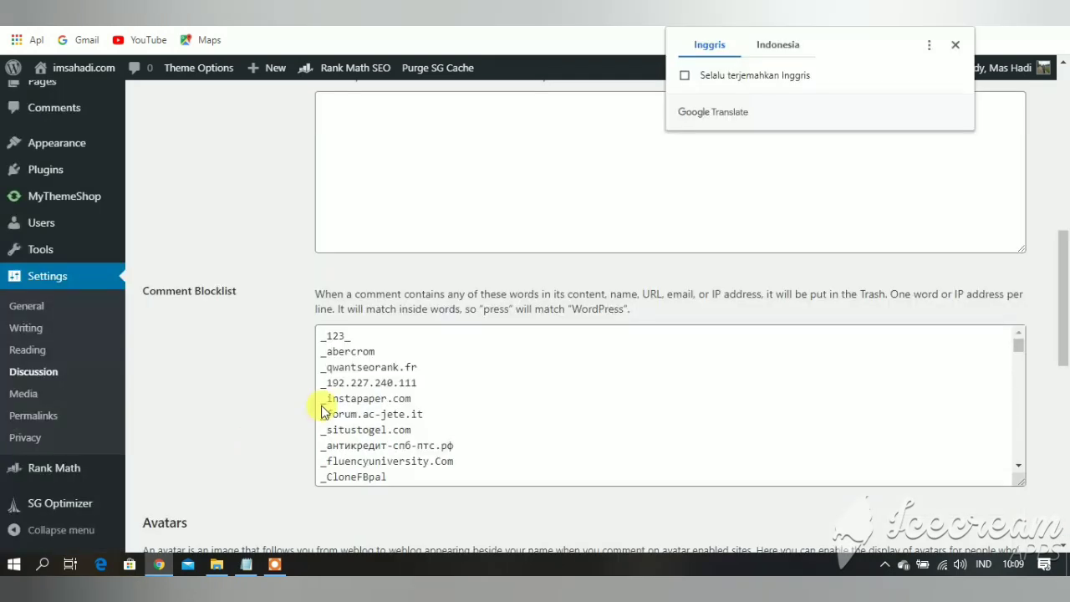
Add _agyds.com on a new line below _taikhoan.co in the Comment Blocklist
click(427, 396)
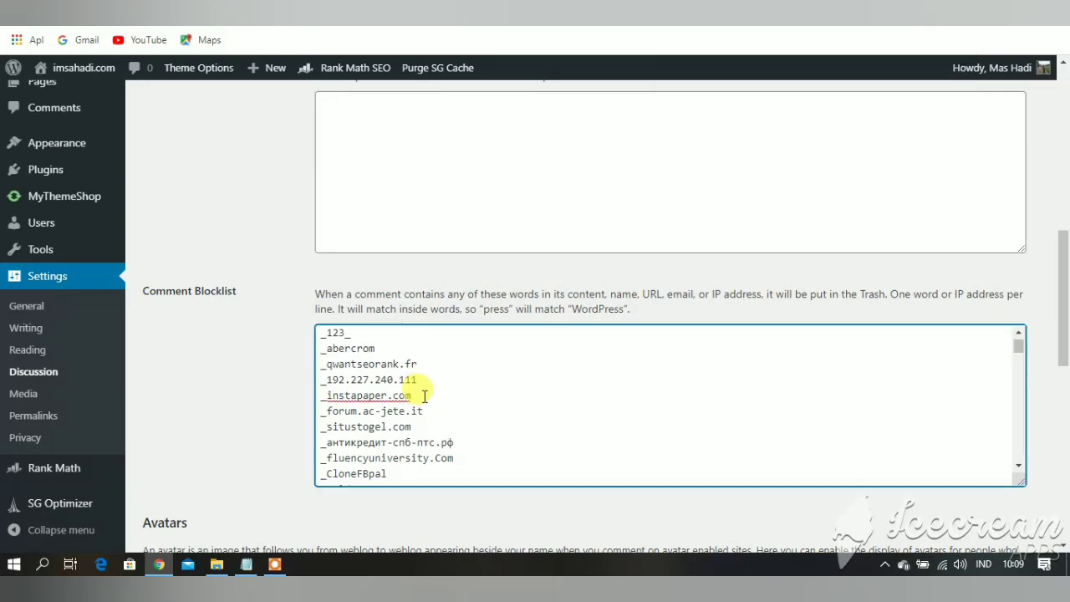
scroll(419, 387, down, 5)
click(412, 368)
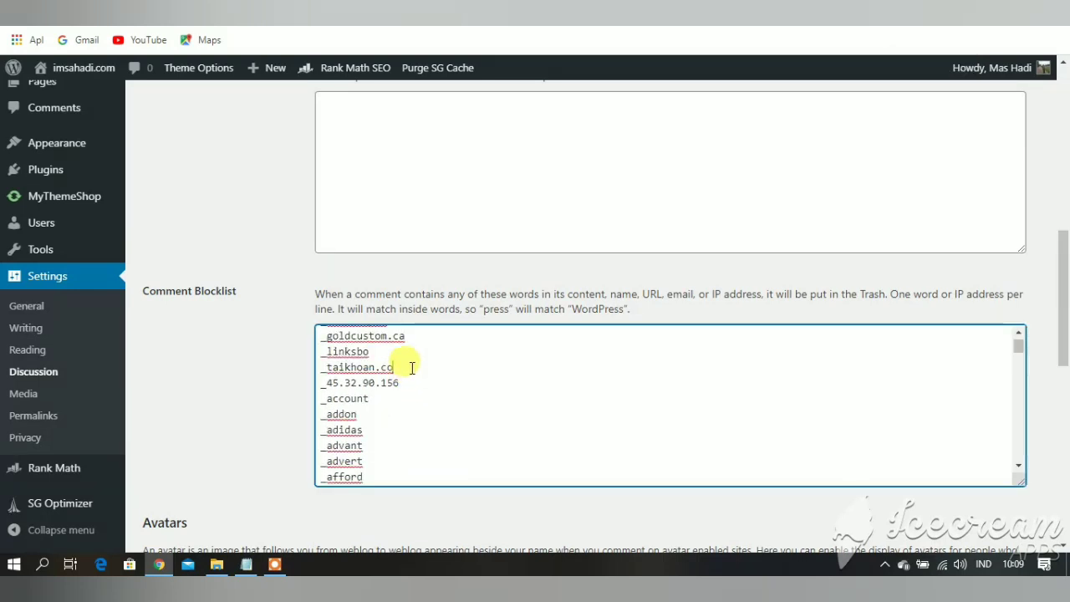
key(ctrl+shift+Home)
key(BackSpace)
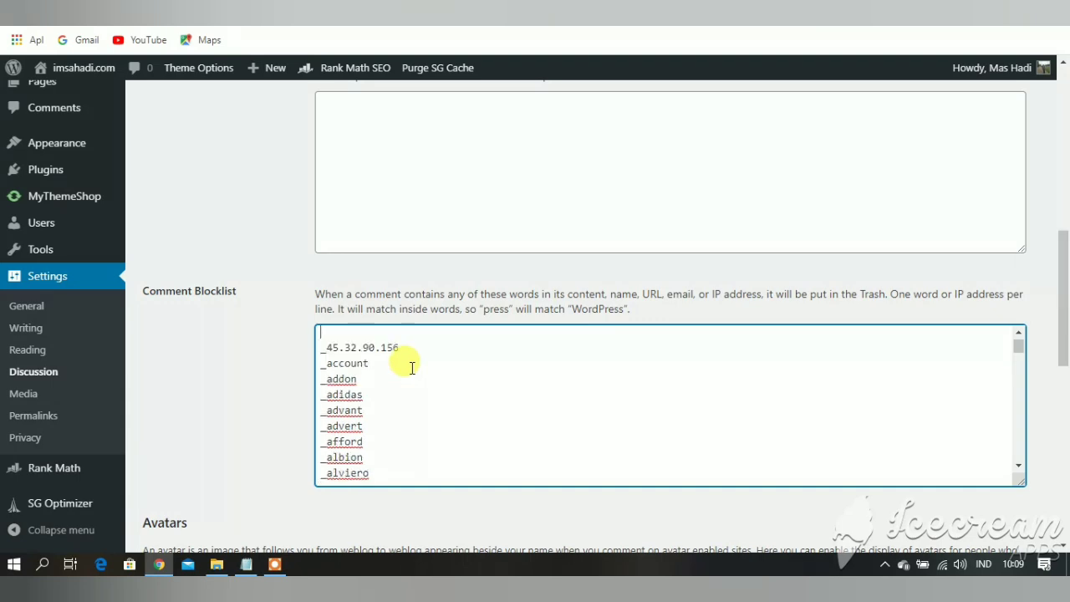
text(_)
key(ctrl+v)
scroll(412, 368, down, 5)
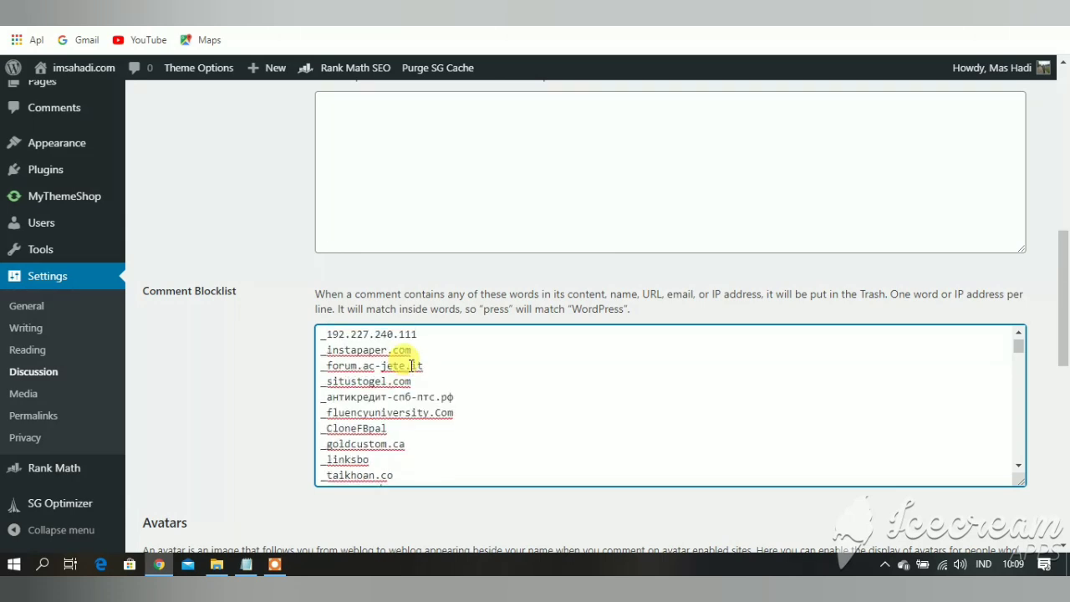
scroll(412, 365, up, 2)
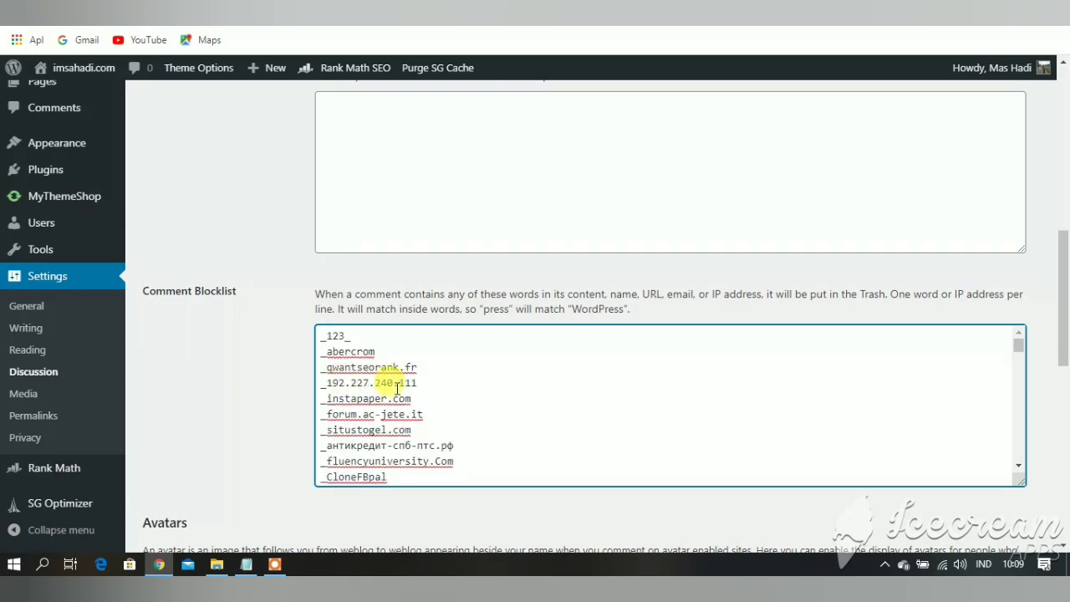
scroll(397, 386, down, 3)
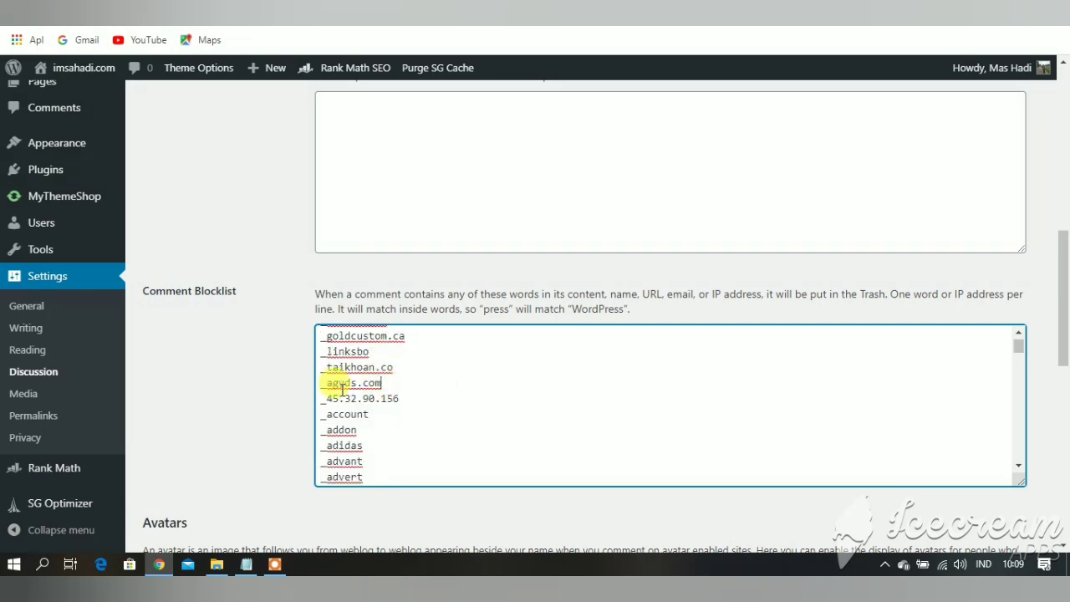
Remove the _agyds.com entry and its empty line from below _taikhoan.co in the Comment Blocklist
double_click(342, 386)
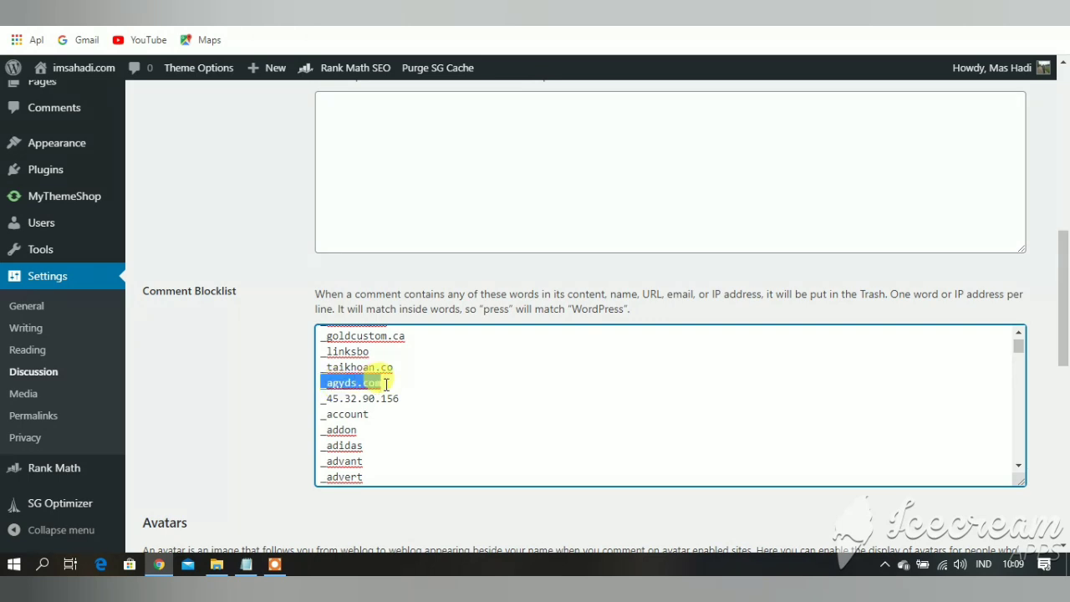
key(BackSpace)
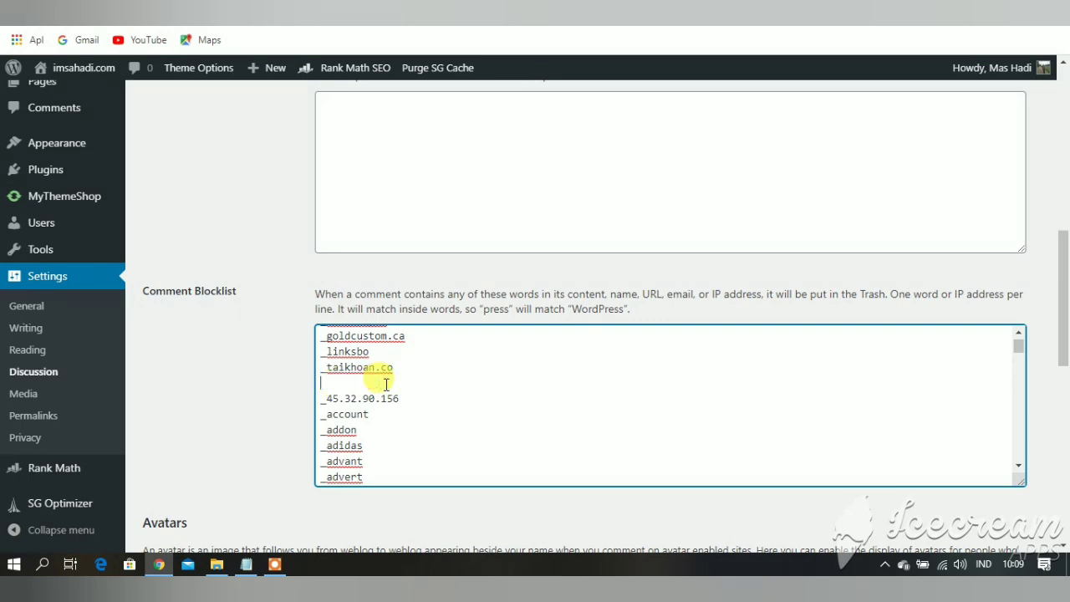
key(BackSpace)
Add _agyds.com on a new line below _qwantseorank.fr in the Comment Blocklist and save the Discussion settings
scroll(396, 393, up, 2)
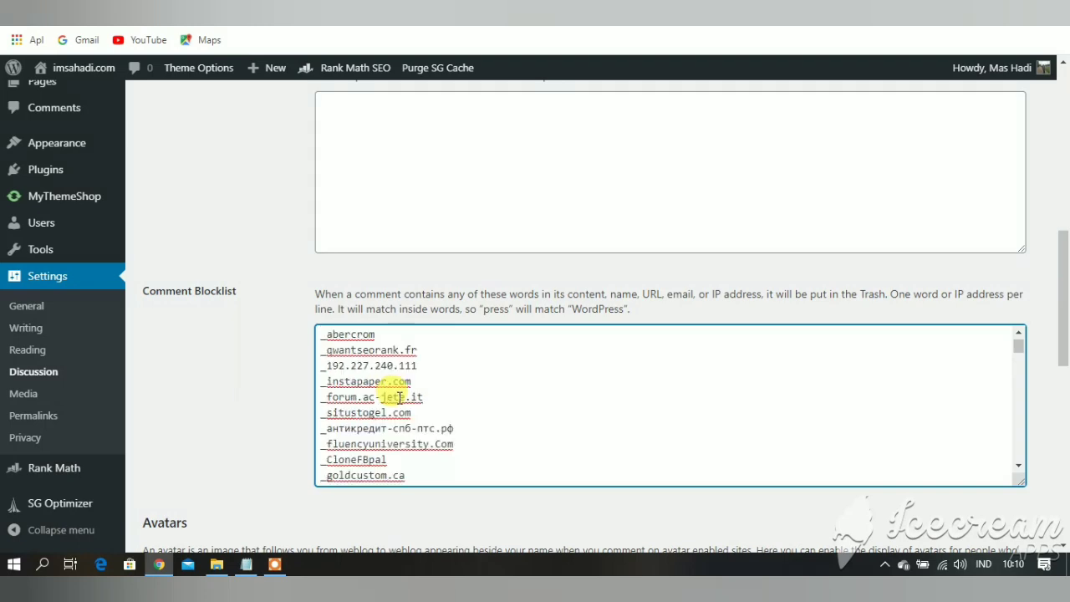
click(425, 350)
scroll(426, 349, up, 1)
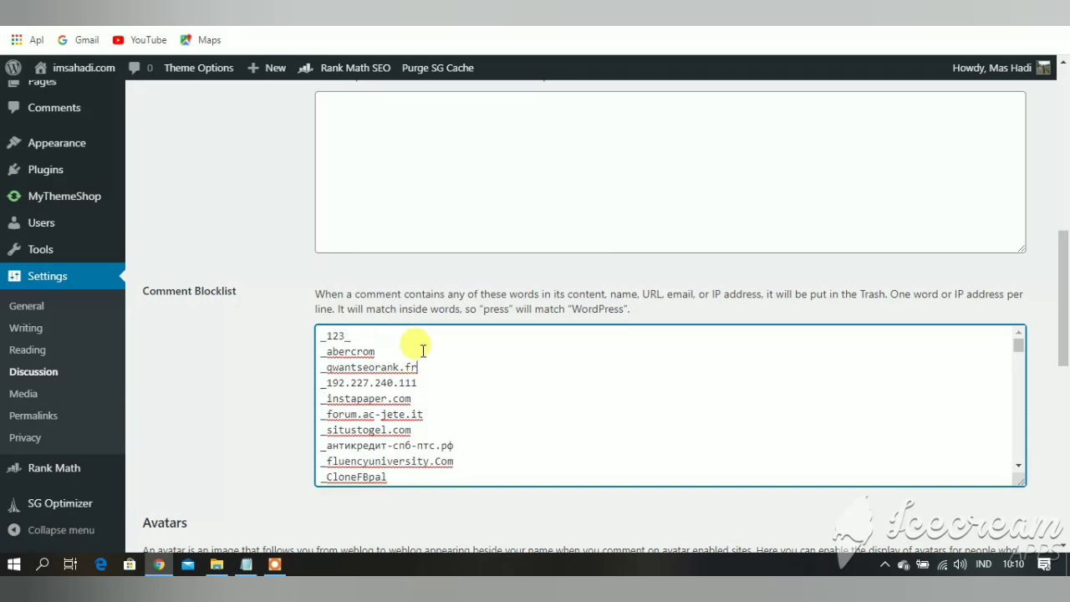
key(Return)
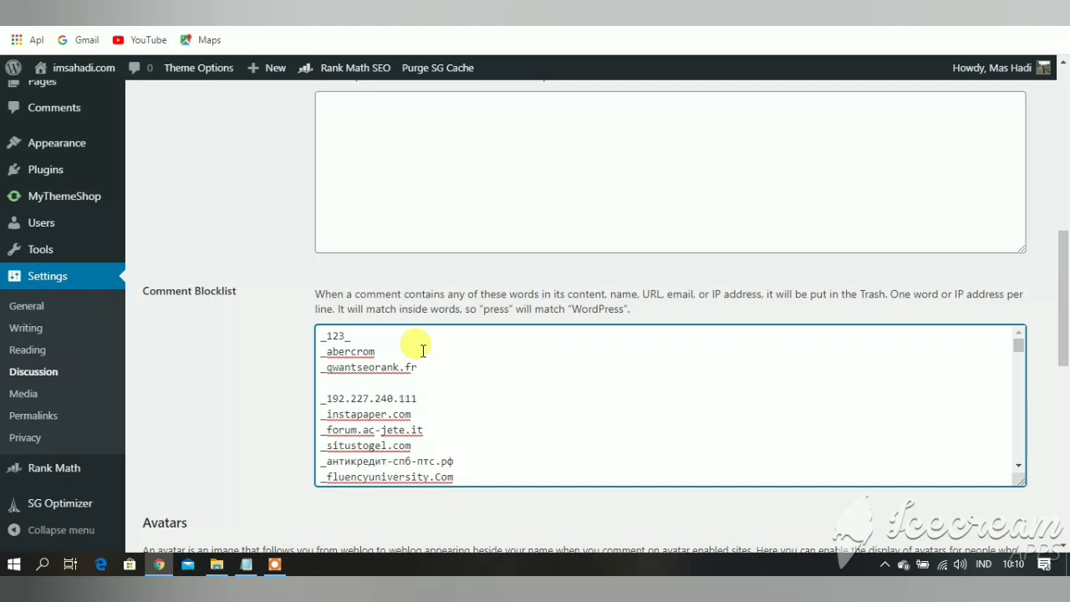
text(_)
key(ctrl+v)
scroll(306, 396, down, 6)
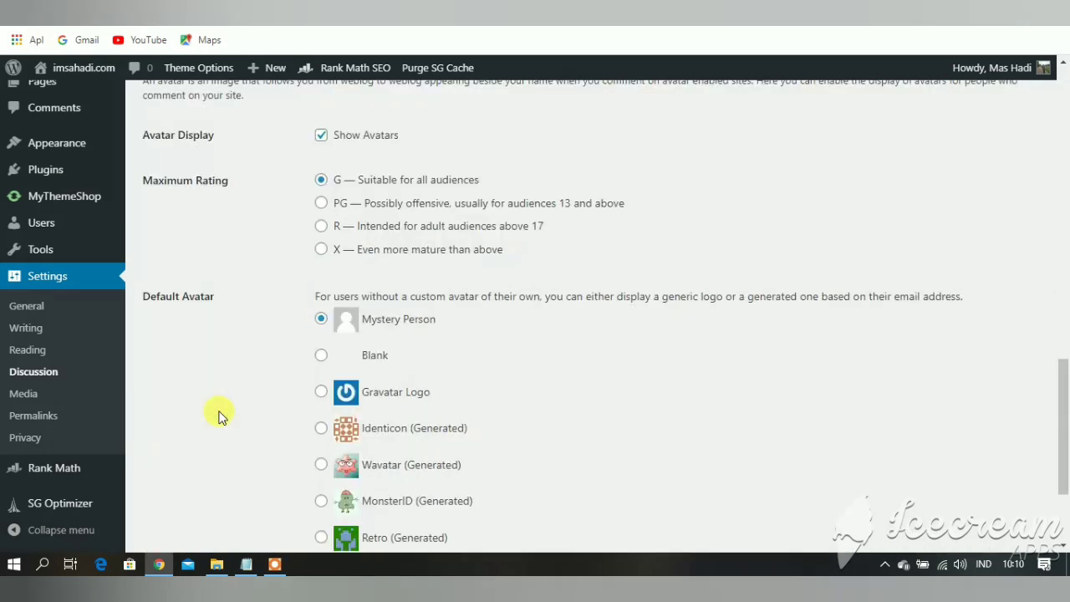
scroll(218, 415, down, 2)
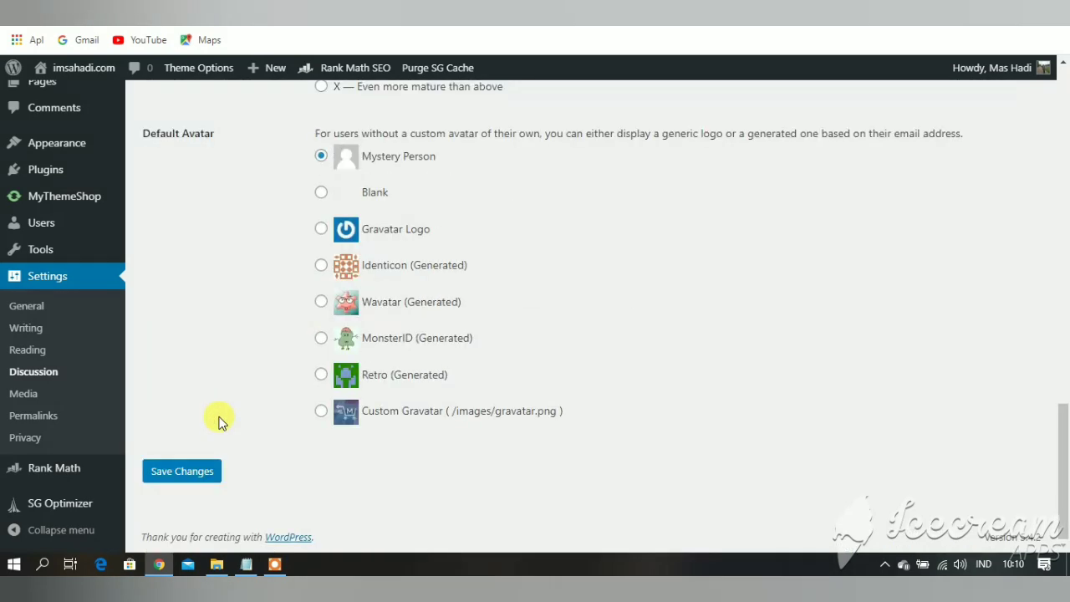
click(199, 473)
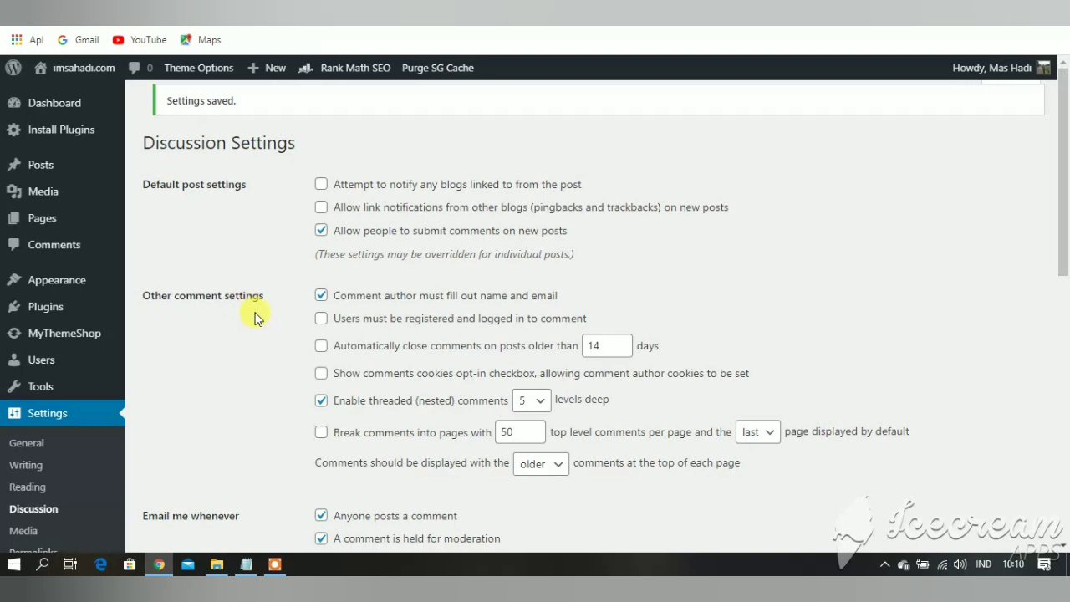
Review the saved Discussion settings from the default post settings down to the new entry in the Comment Blocklist
scroll(258, 318, down, 2)
scroll(258, 318, down, 2)
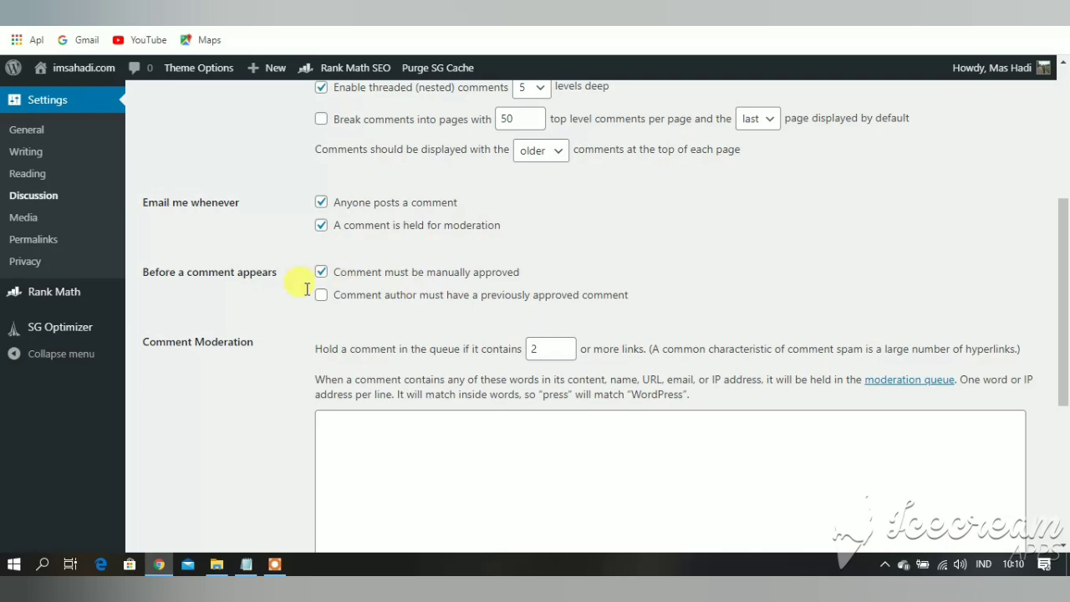
scroll(263, 310, down, 4)
scroll(269, 317, up, 7)
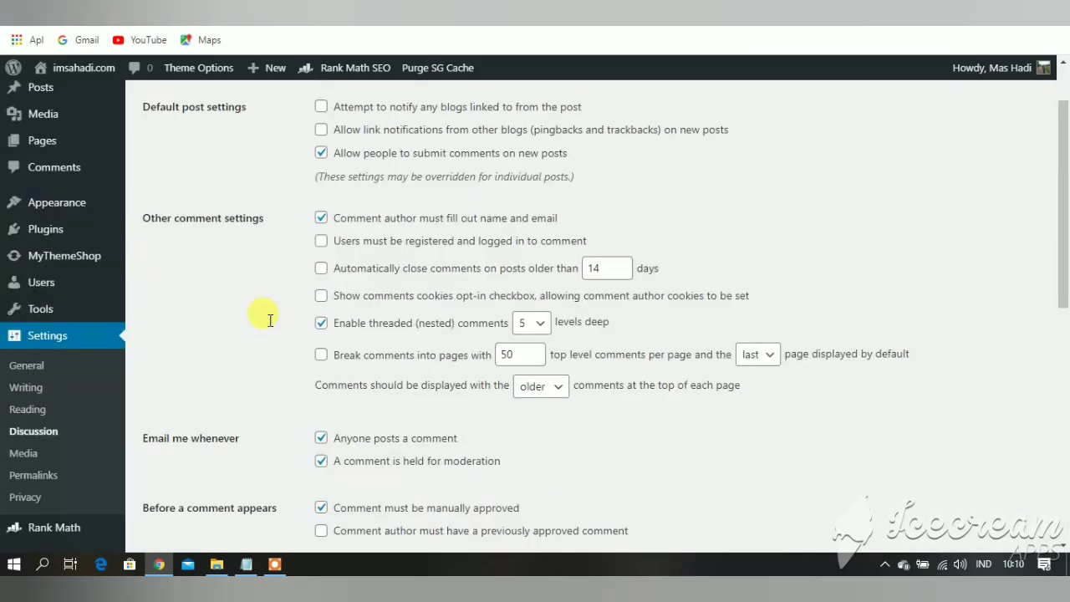
scroll(270, 321, up, 1)
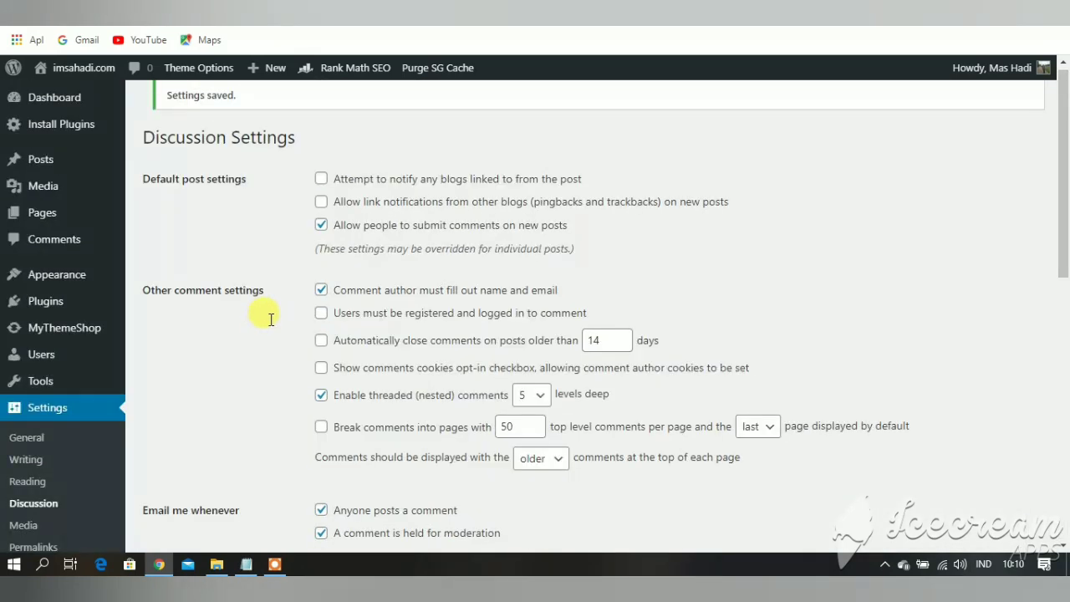
scroll(271, 317, down, 10)
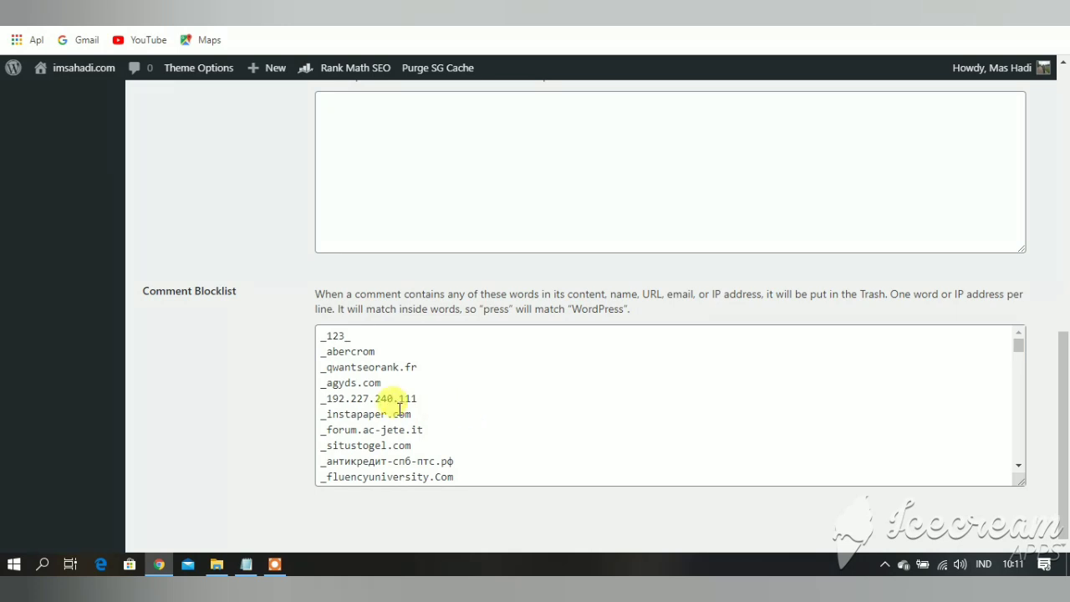
scroll(400, 408, up, 5)
scroll(399, 408, up, 2)
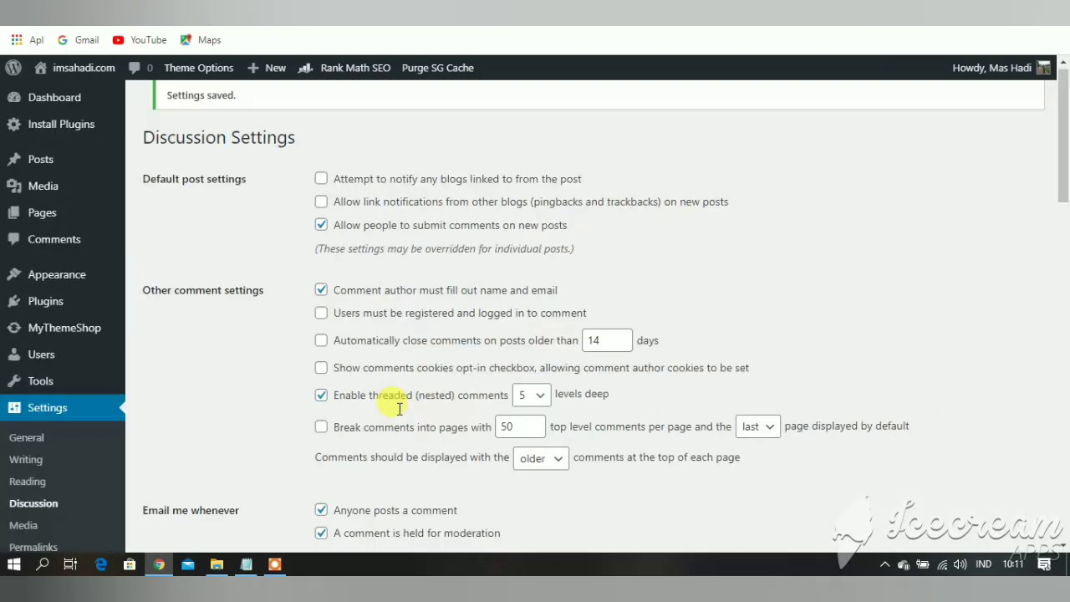
scroll(400, 408, down, 7)
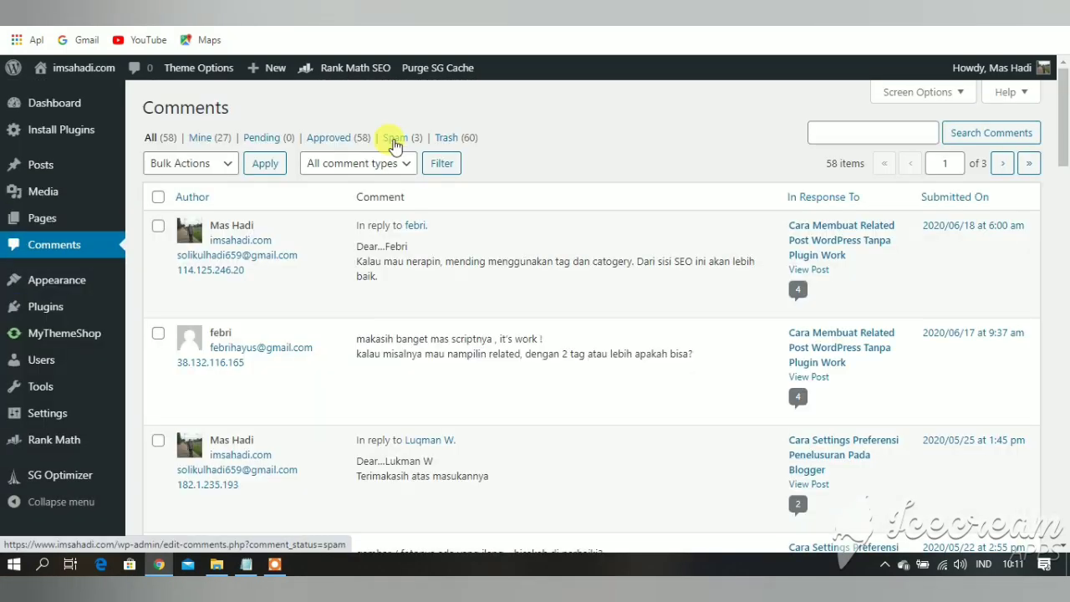
Open the Spam comments, select all of them and delete them permanently with the bulk action
click(394, 141)
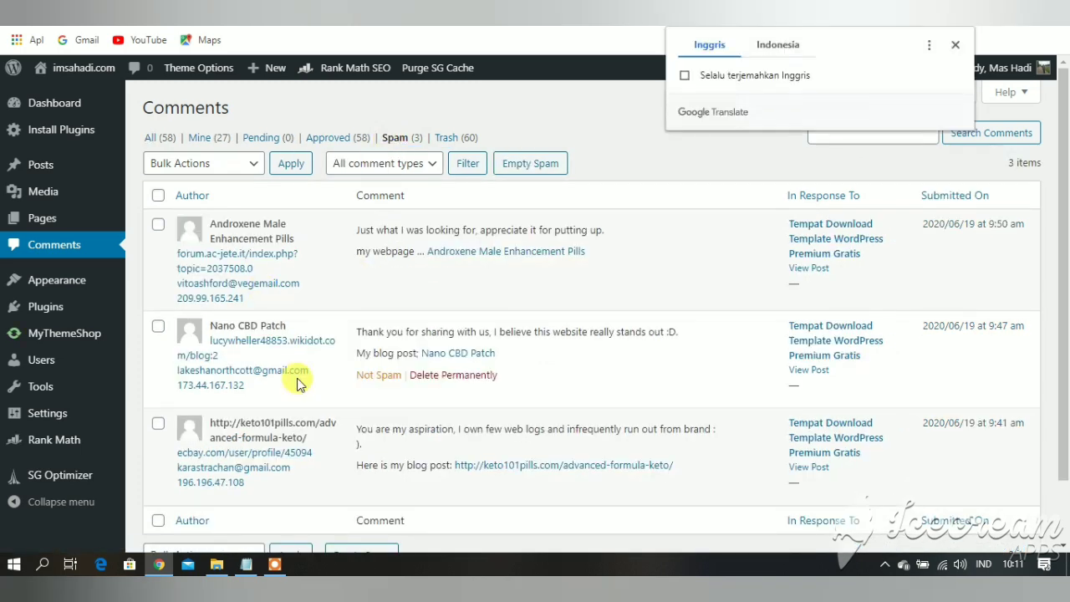
scroll(298, 378, down, 2)
scroll(278, 362, up, 1)
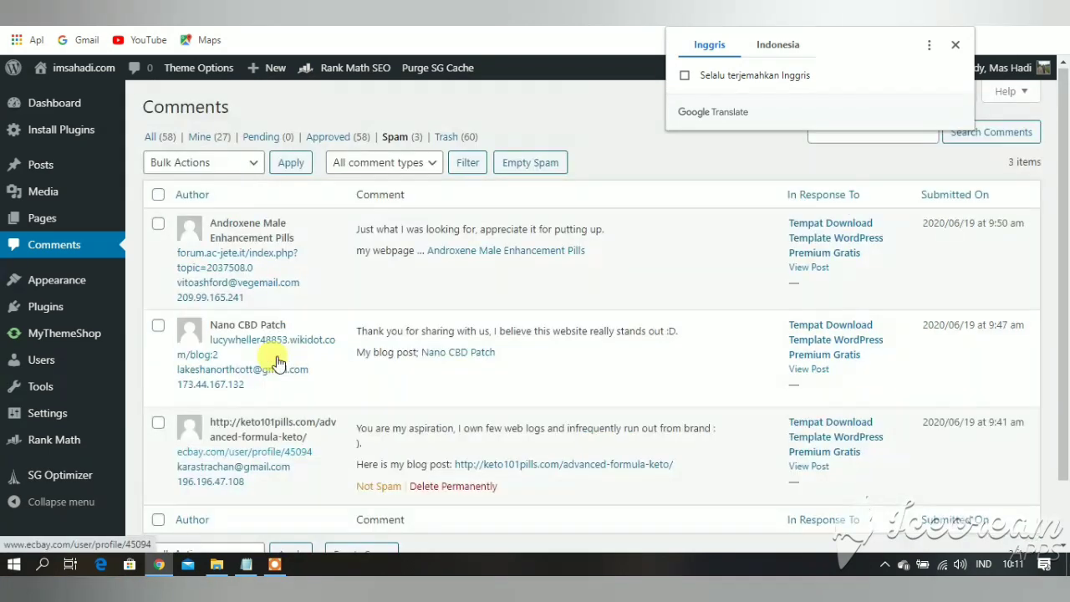
click(158, 194)
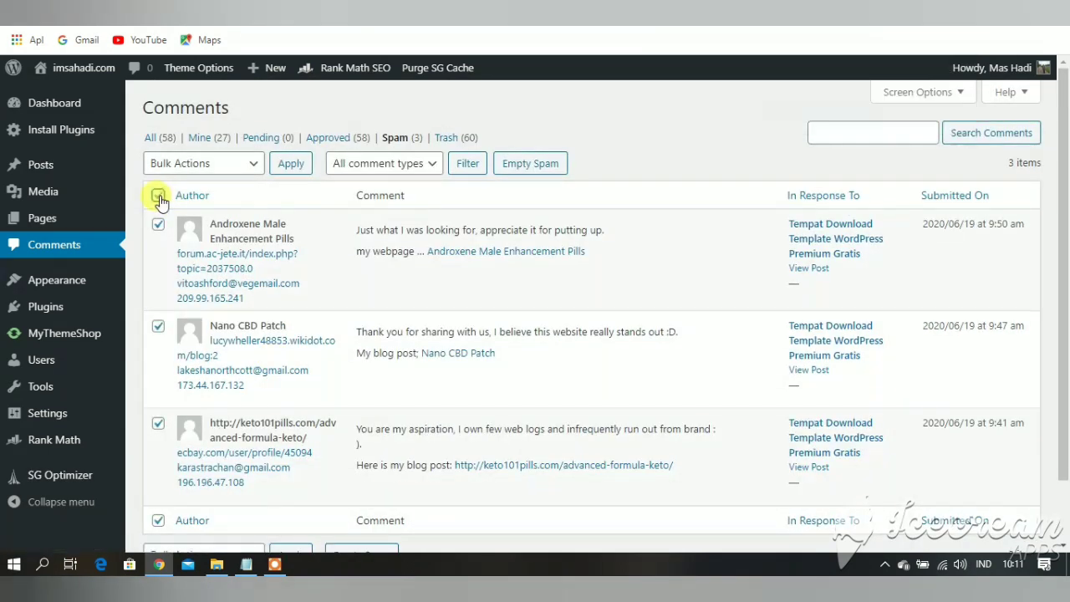
click(241, 167)
click(209, 213)
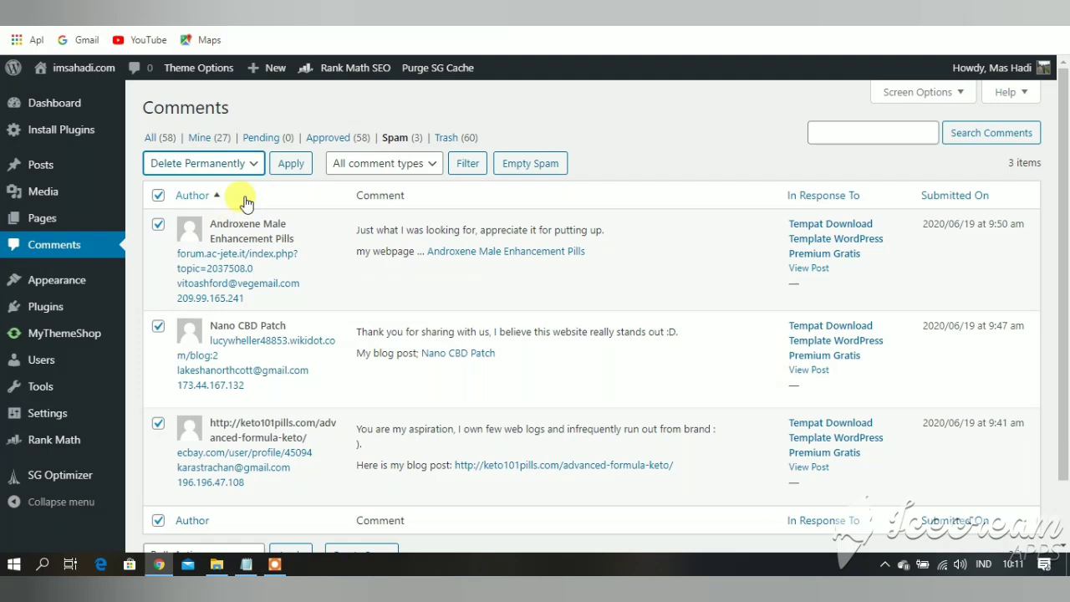
click(290, 164)
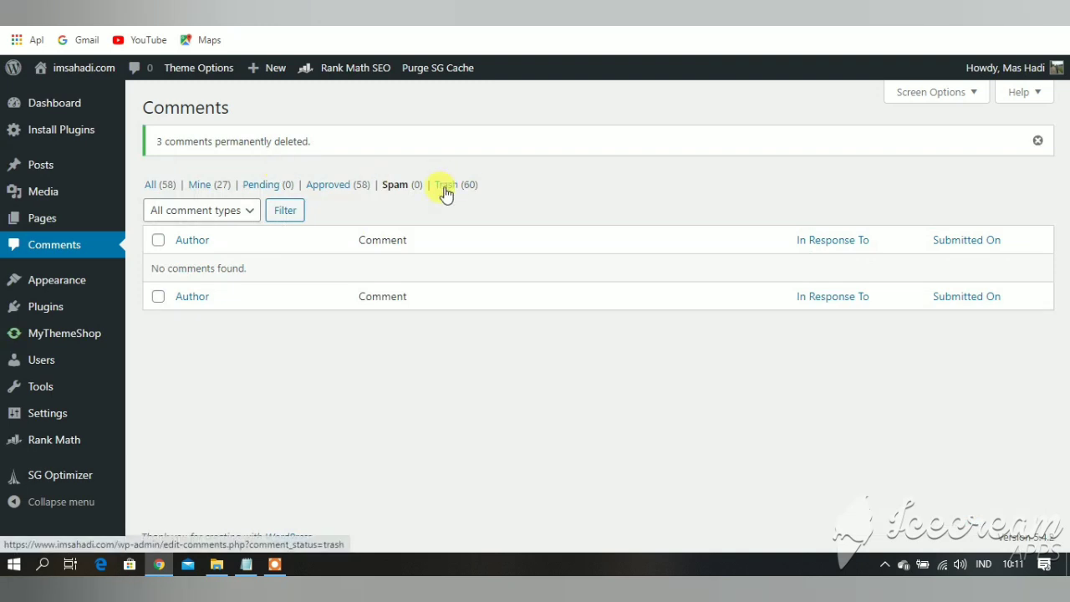
Open the trashed comments and examine the authors, domains and IP addresses of the blocked spam
click(446, 186)
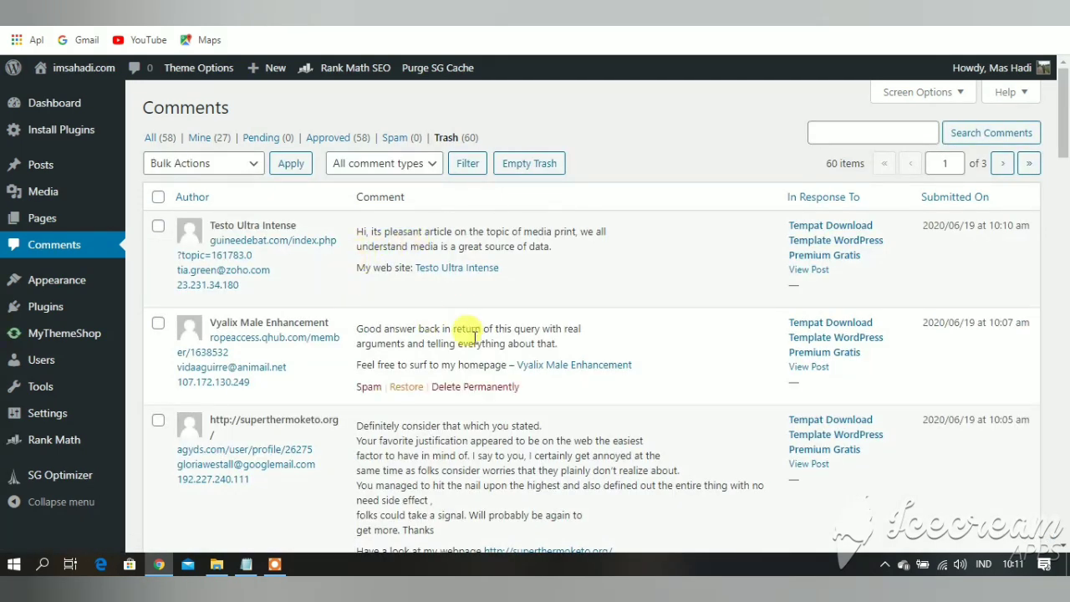
scroll(351, 391, down, 5)
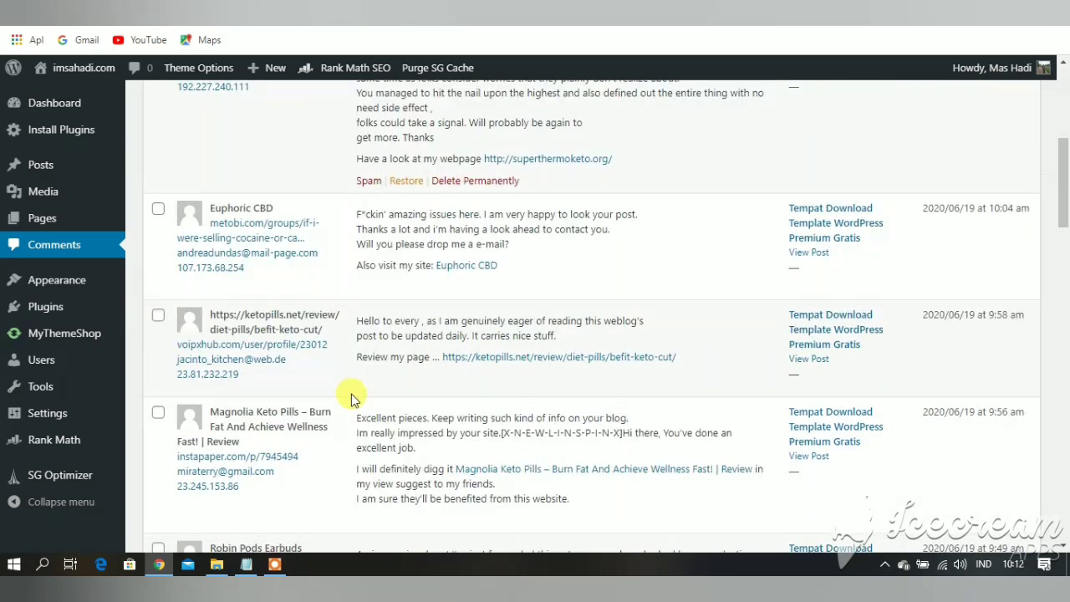
scroll(351, 394, down, 10)
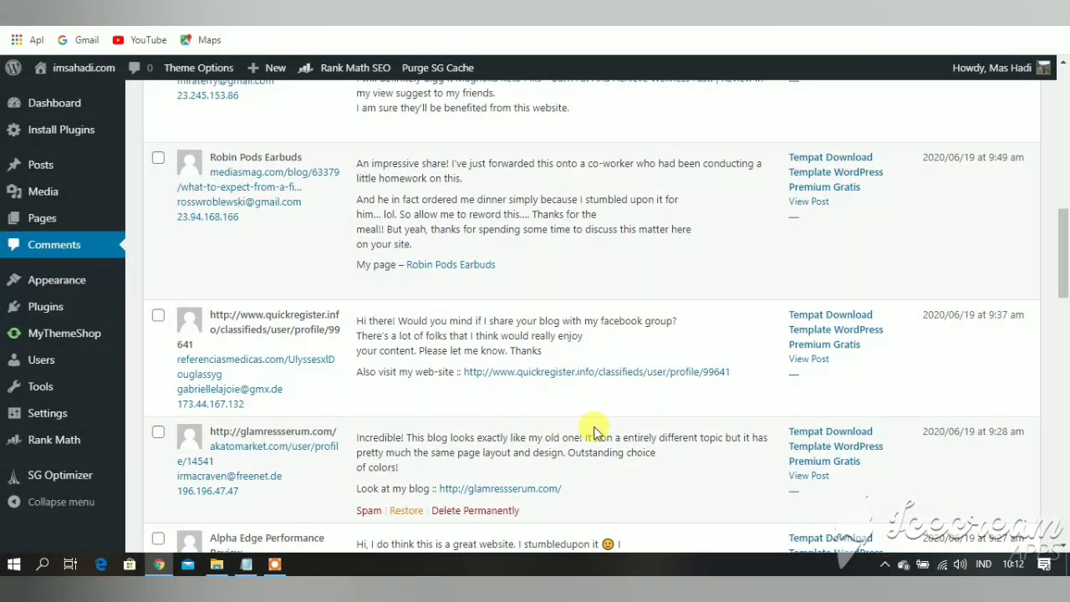
scroll(493, 401, up, 5)
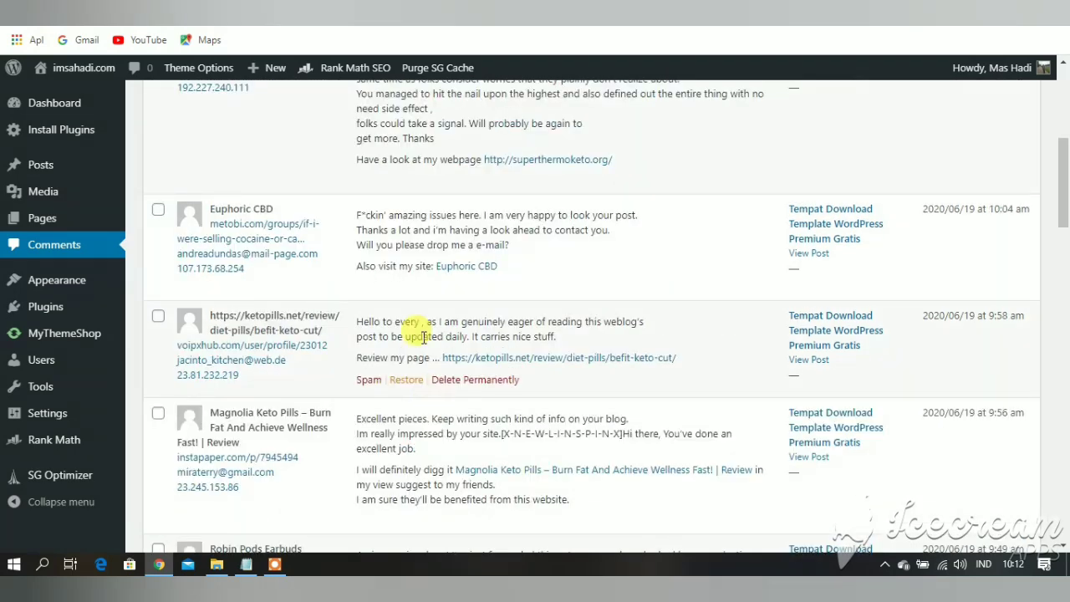
scroll(424, 337, up, 6)
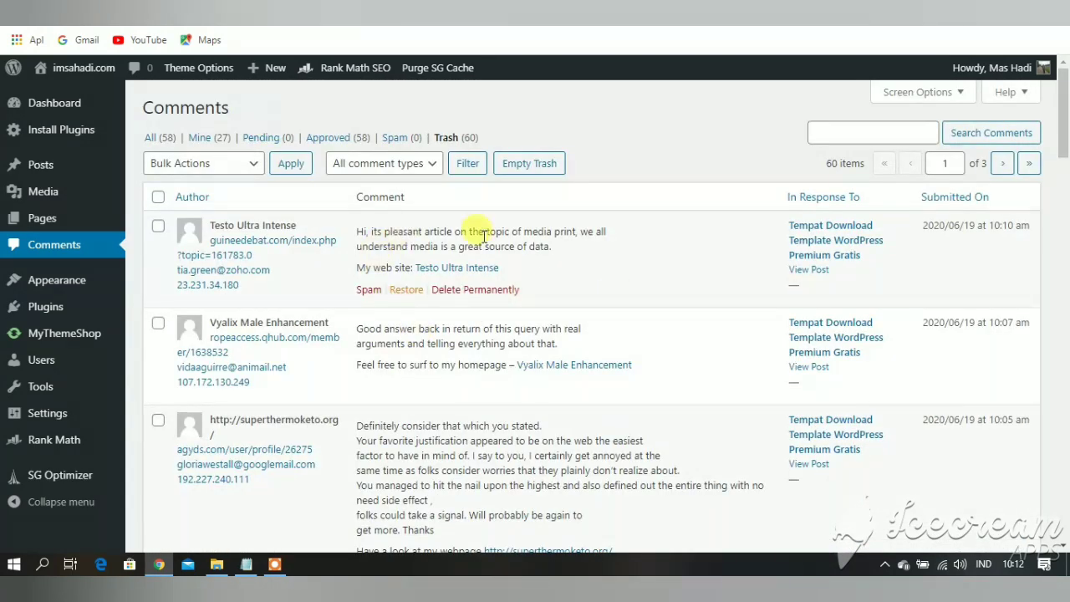
scroll(326, 334, down, 15)
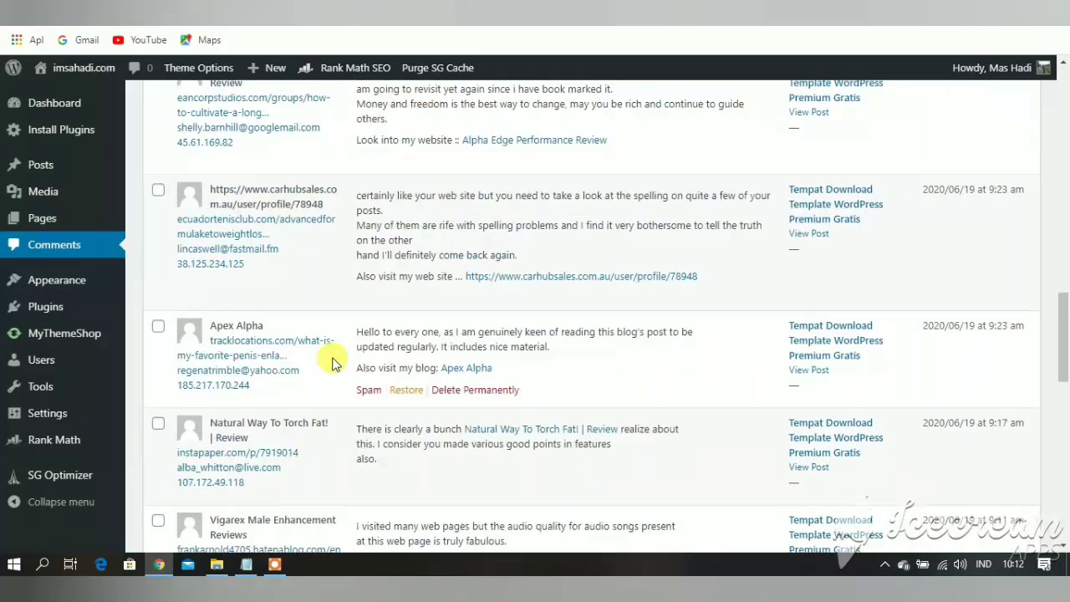
scroll(332, 362, down, 10)
scroll(332, 362, up, 4)
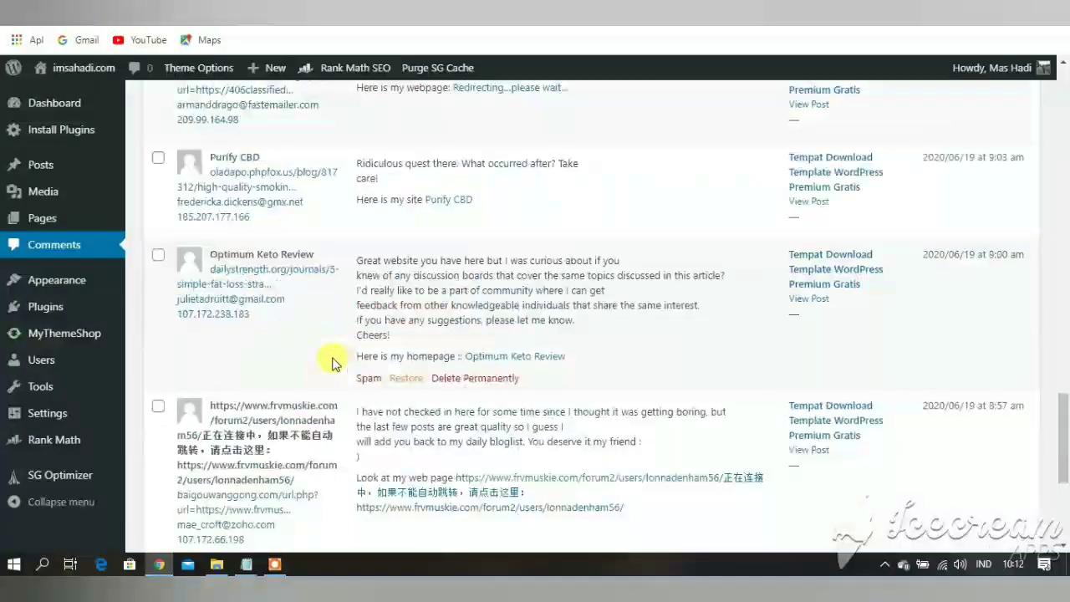
scroll(331, 362, up, 12)
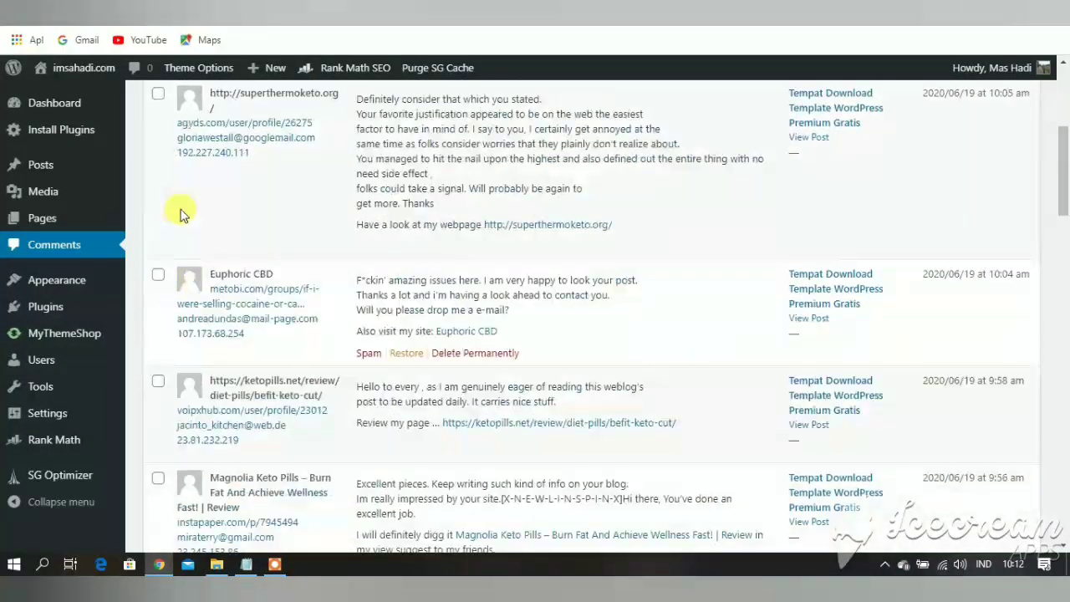
scroll(183, 225, up, 4)
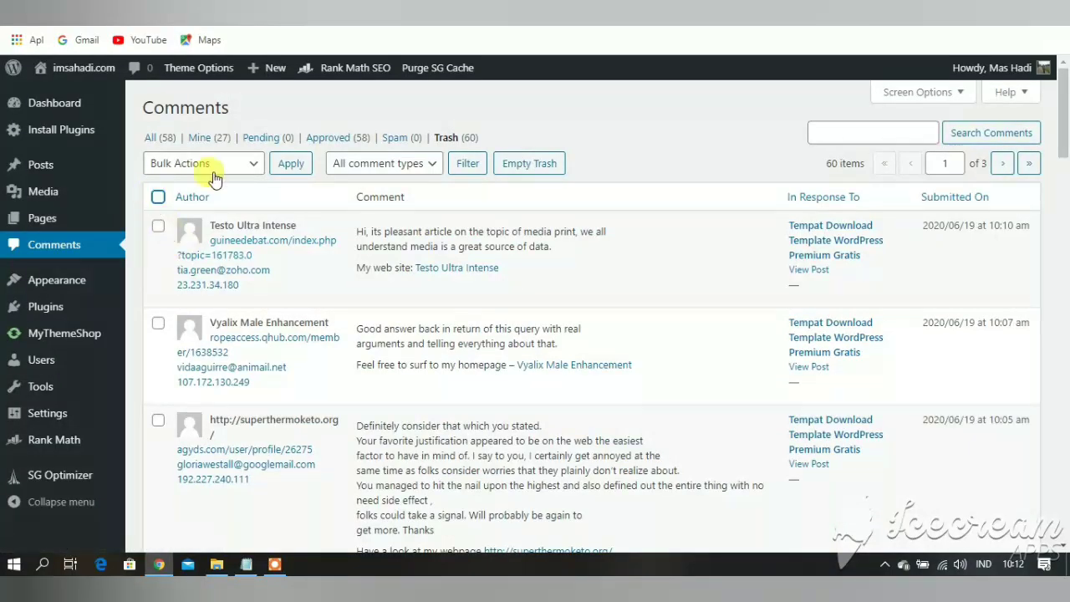
Select every comment on the first page of the Trash and delete them permanently in bulk
click(158, 197)
click(238, 164)
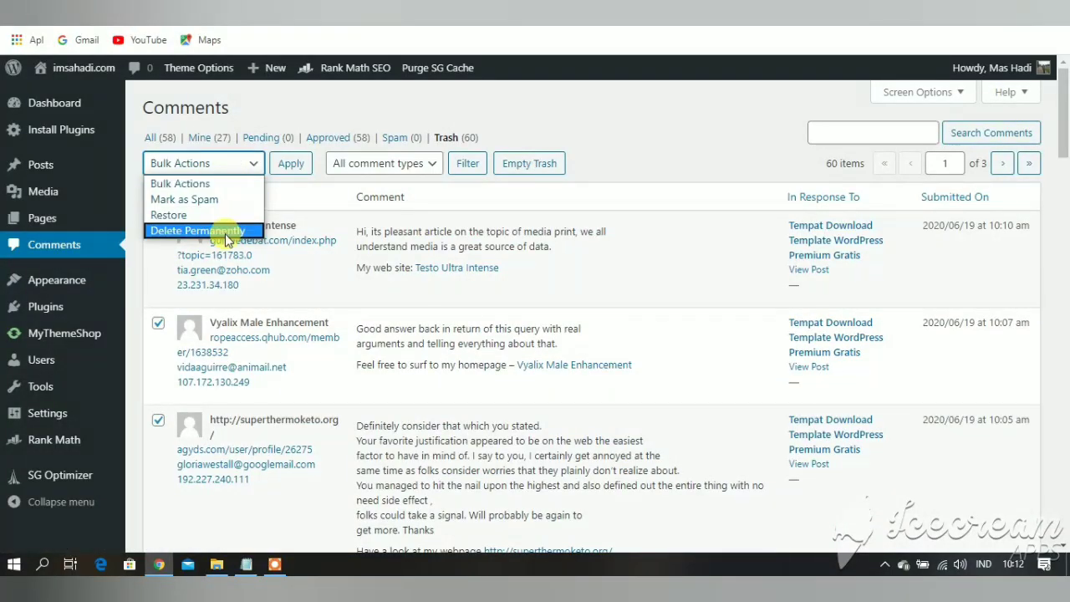
click(225, 231)
click(289, 164)
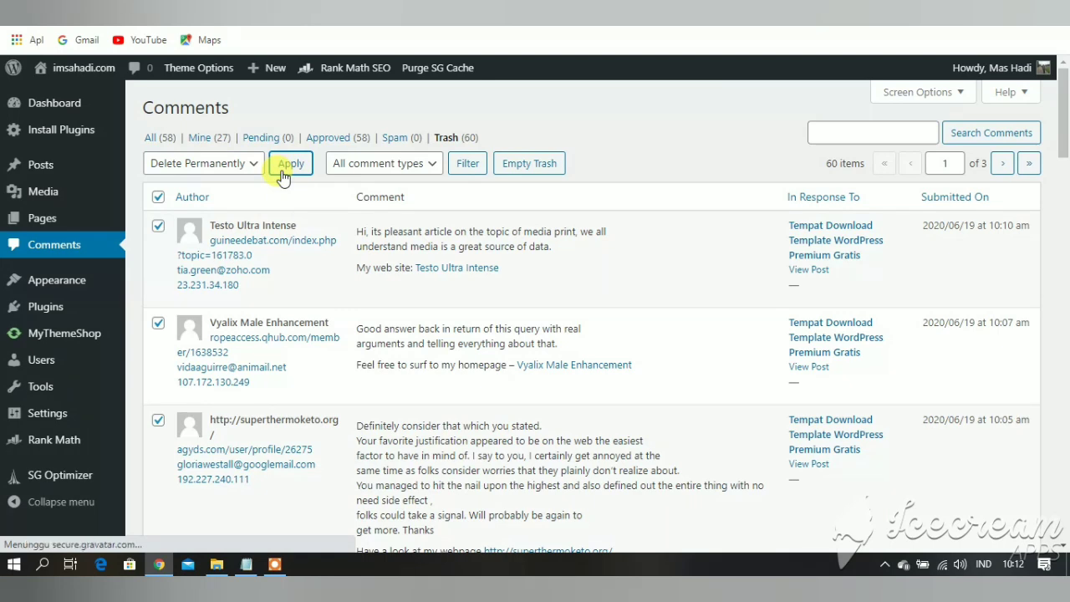
Permanently delete the next full page of trashed comments, starting with the one submitted 2020/06/19 at 10:12 am
click(159, 241)
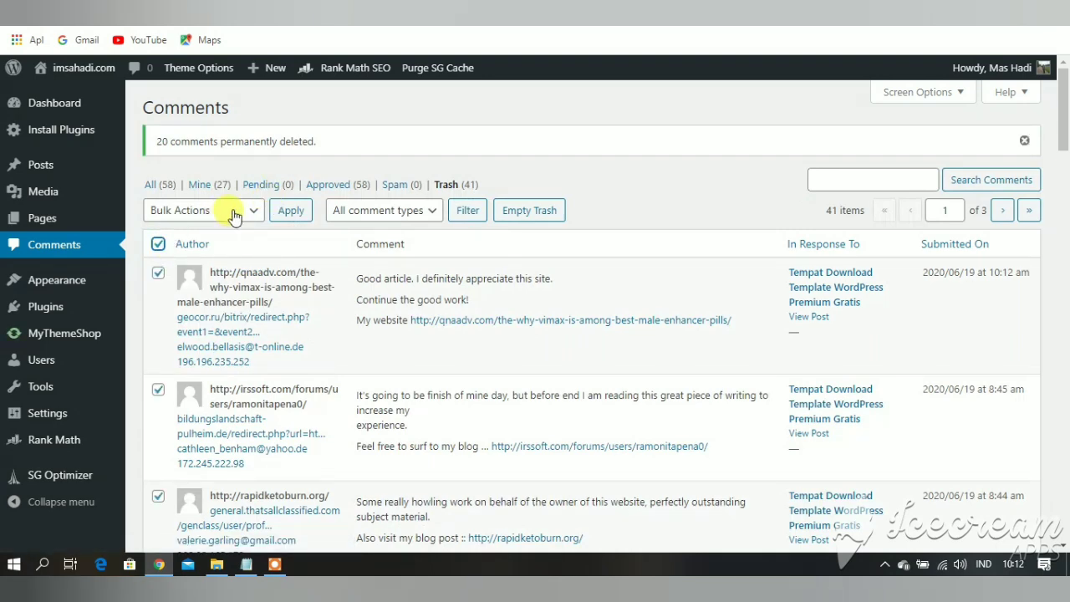
click(234, 216)
click(192, 281)
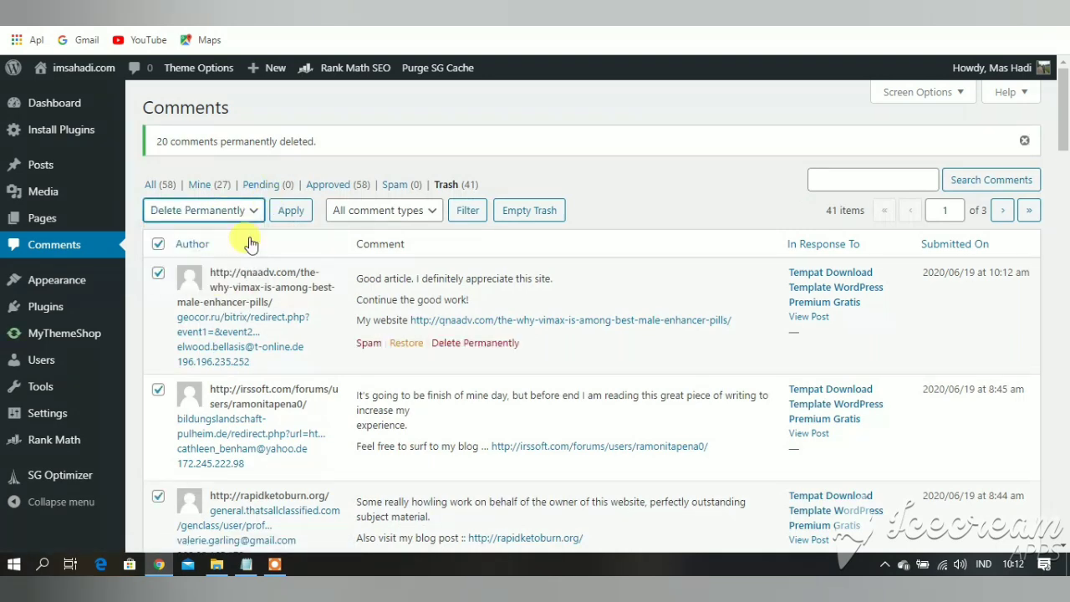
click(290, 212)
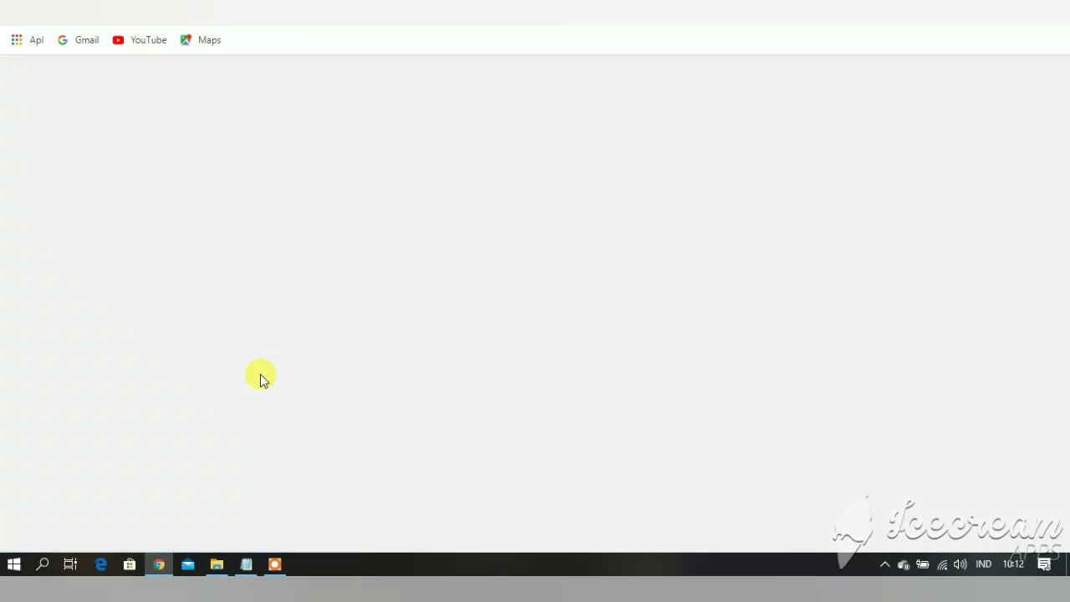
Permanently delete the following page of trashed comments, starting with the one submitted 2020/06/19 at 7:16 am
scroll(260, 373, down, 3)
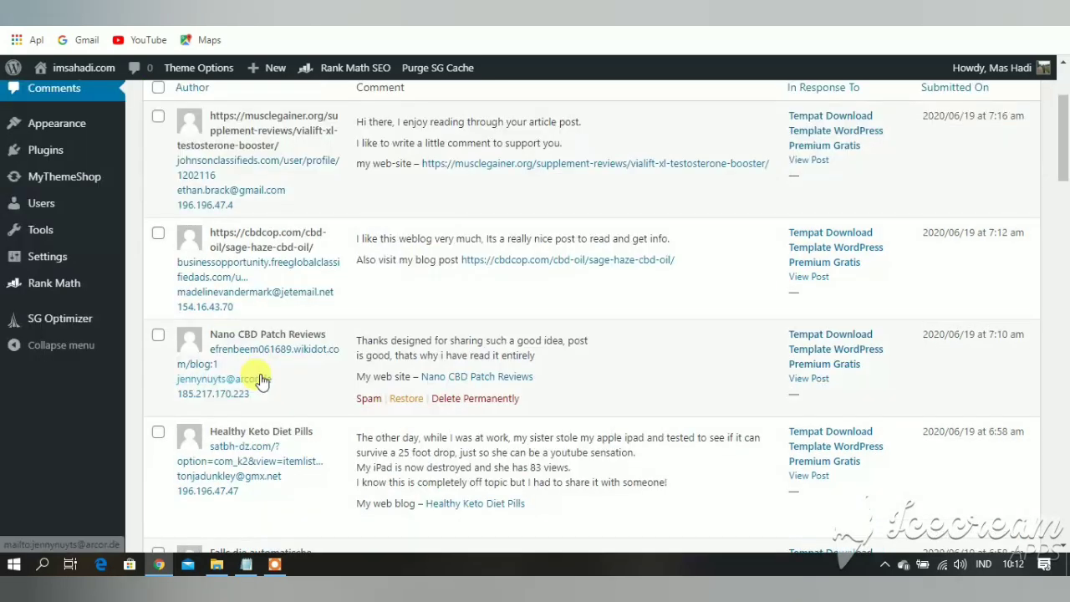
scroll(260, 374, up, 3)
click(158, 244)
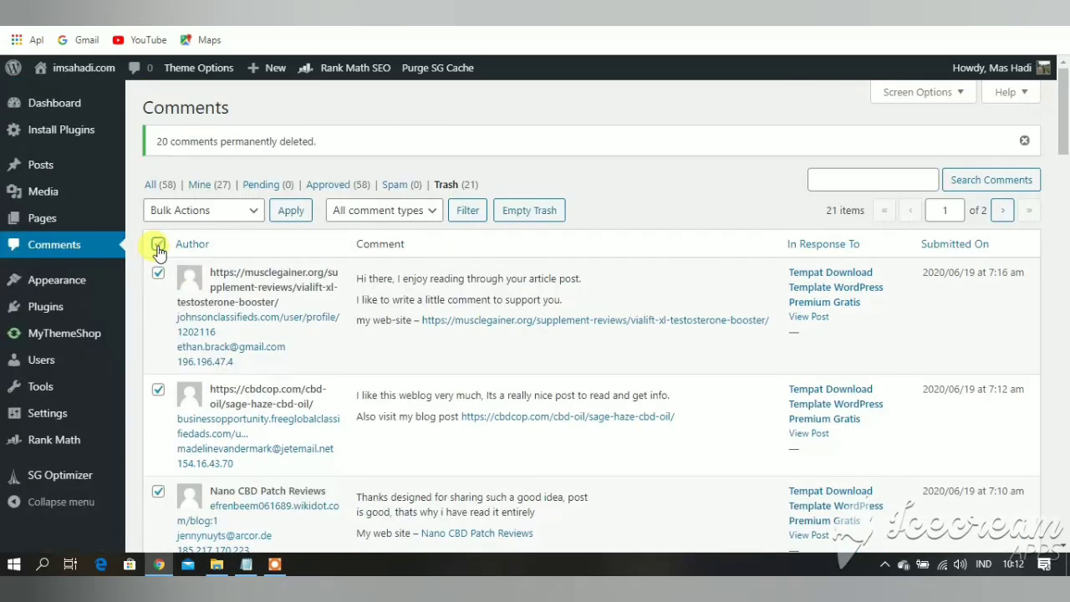
click(222, 211)
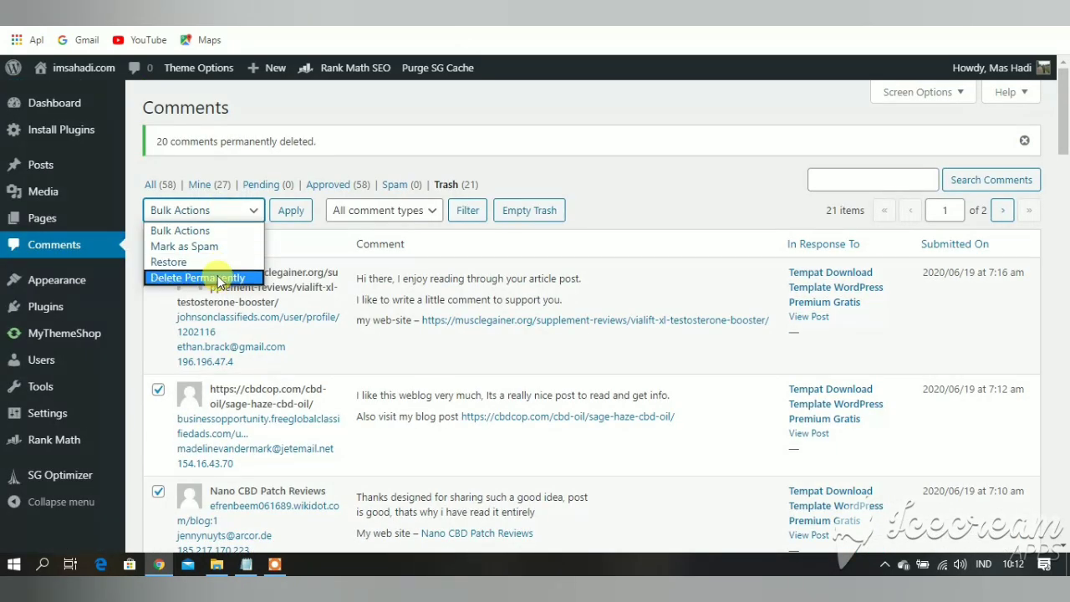
click(219, 278)
click(294, 213)
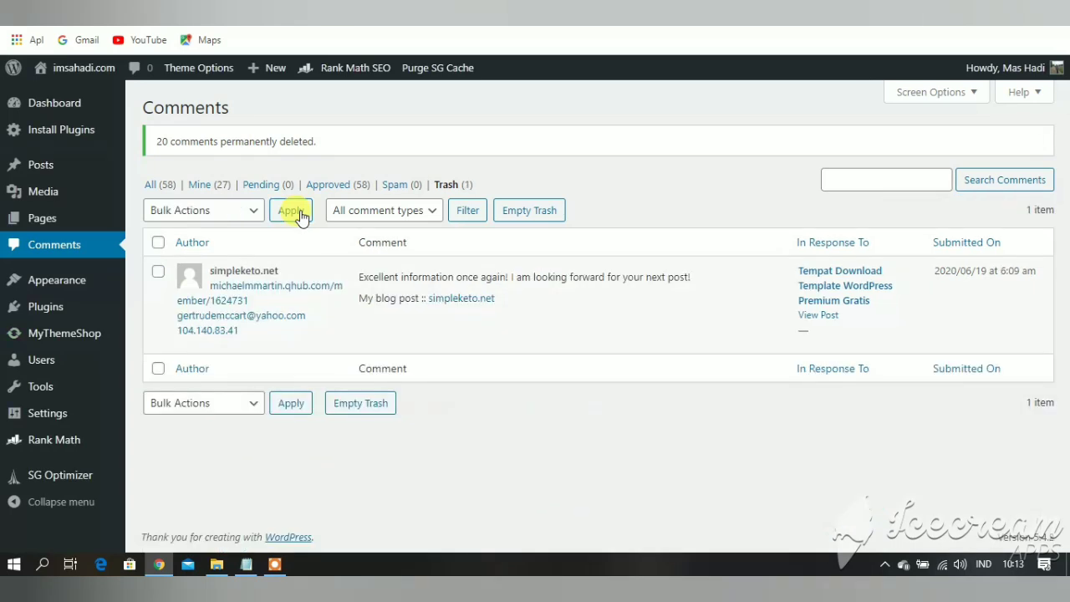
Permanently delete the last remaining comment in the Trash, submitted 2020/06/19 at 6:09 am
click(158, 245)
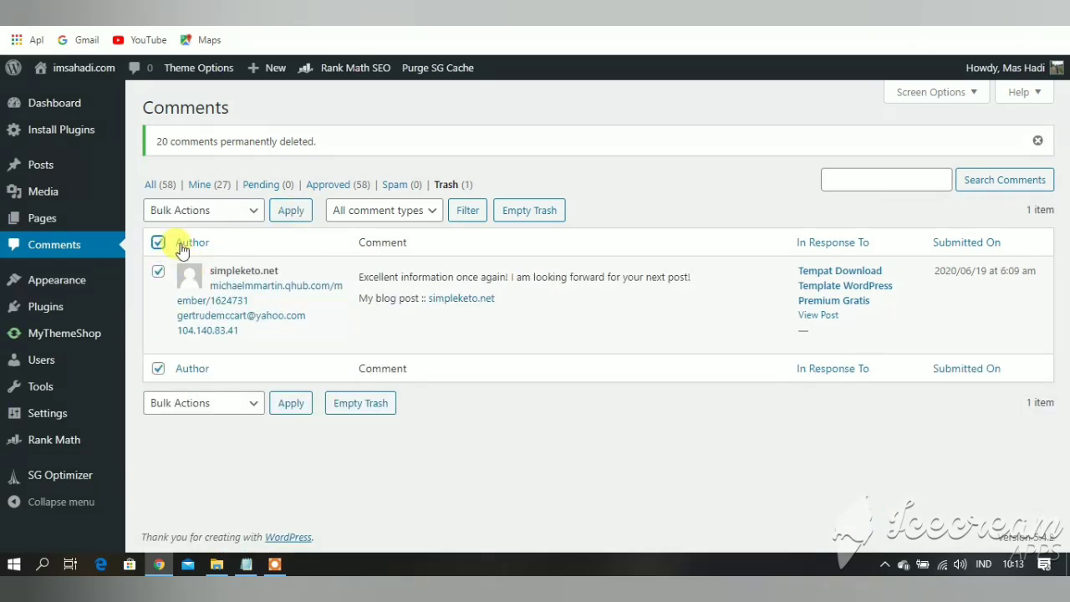
click(242, 213)
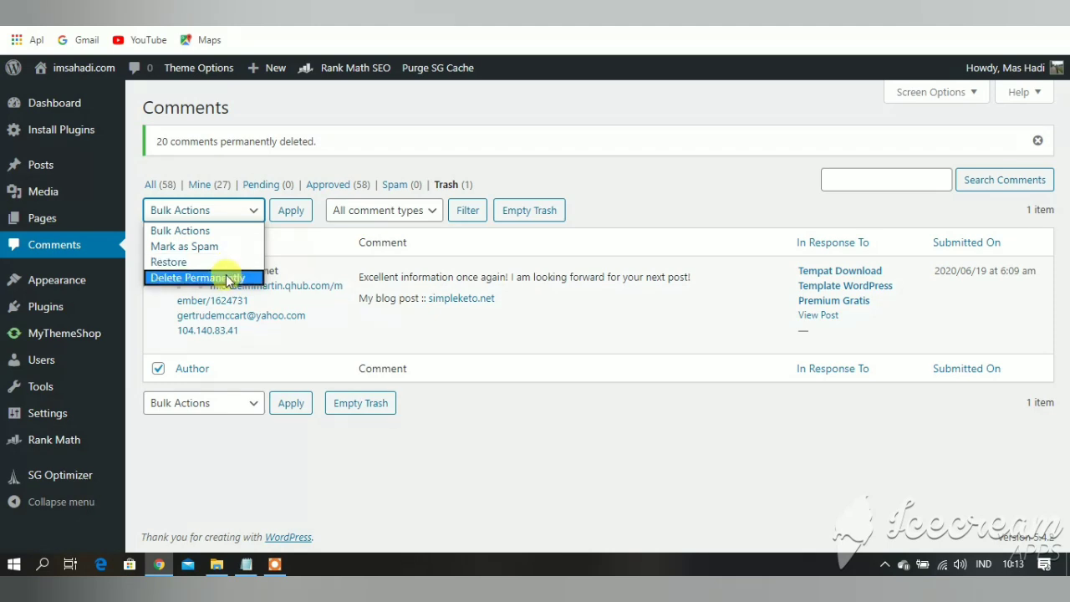
click(227, 278)
click(290, 214)
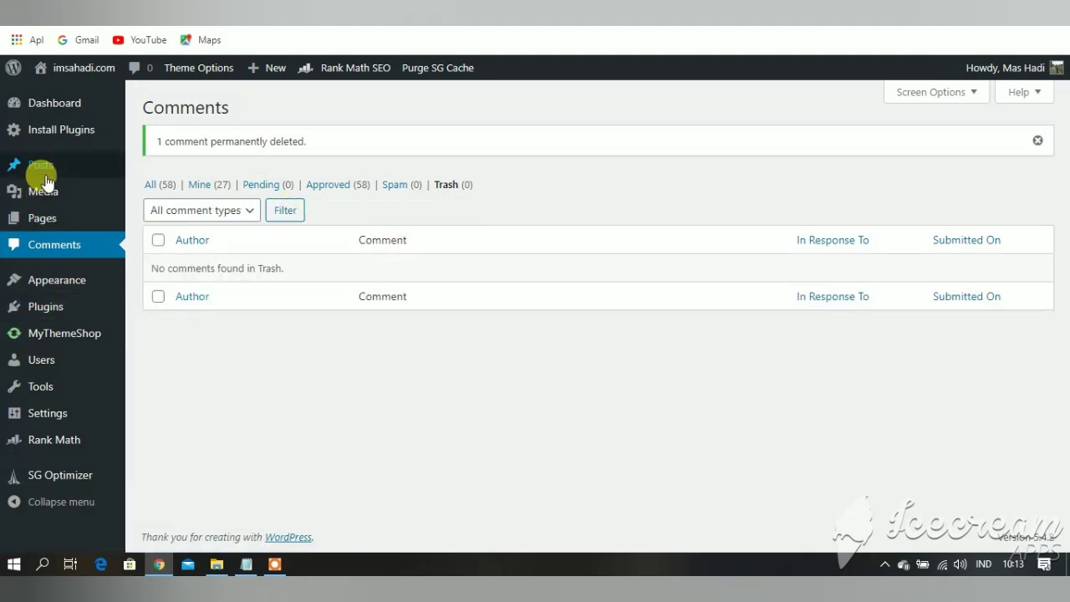
Open the Discussion settings and examine the comment options, moderation rules and the Comment Blocklist entries
mouse_move(53, 411)
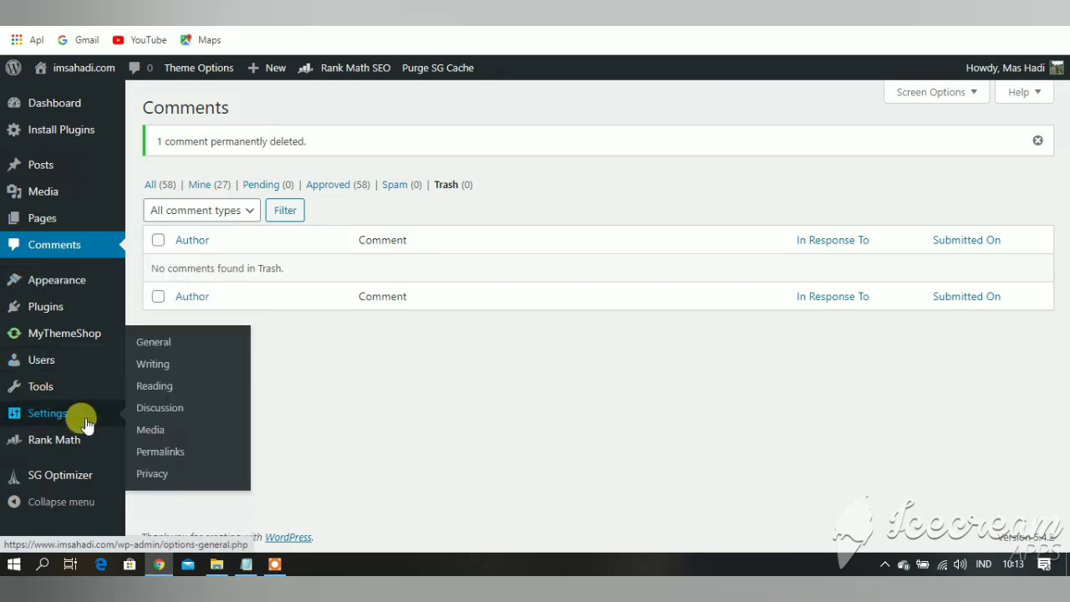
click(167, 410)
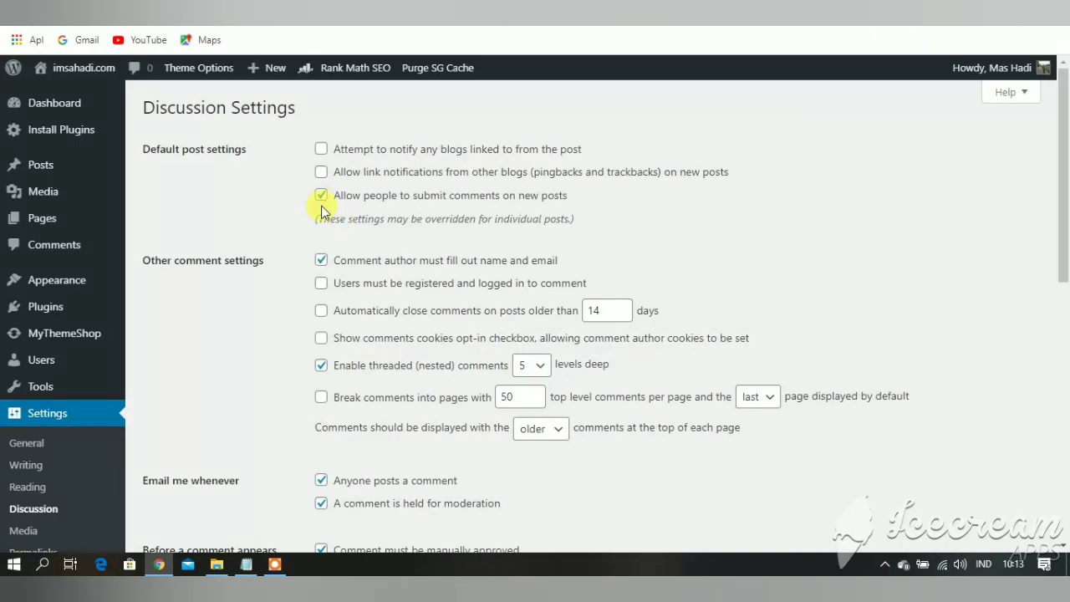
scroll(321, 374, down, 2)
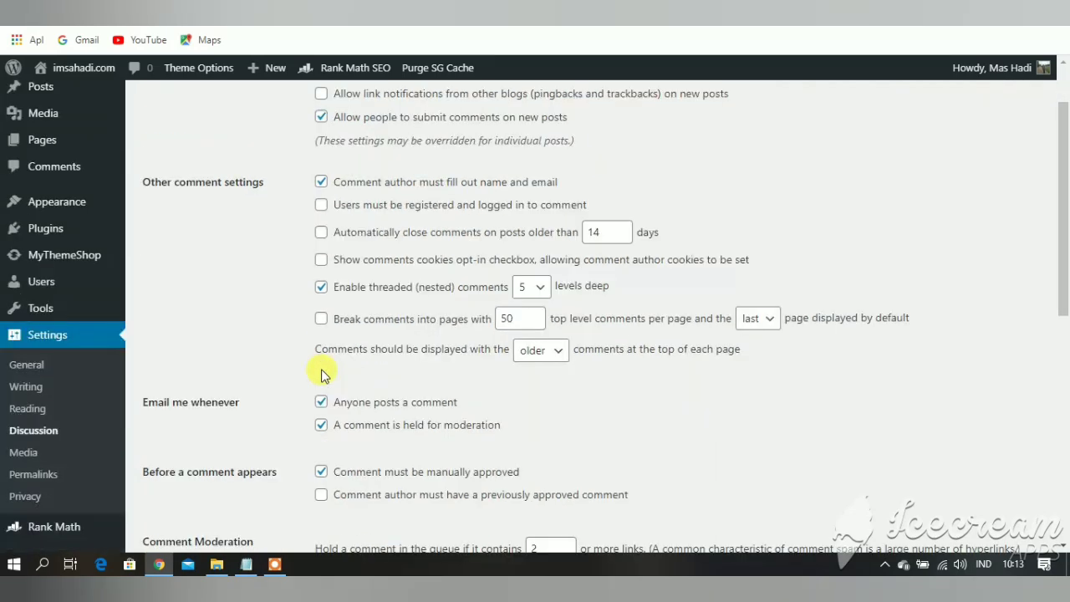
scroll(318, 382, down, 2)
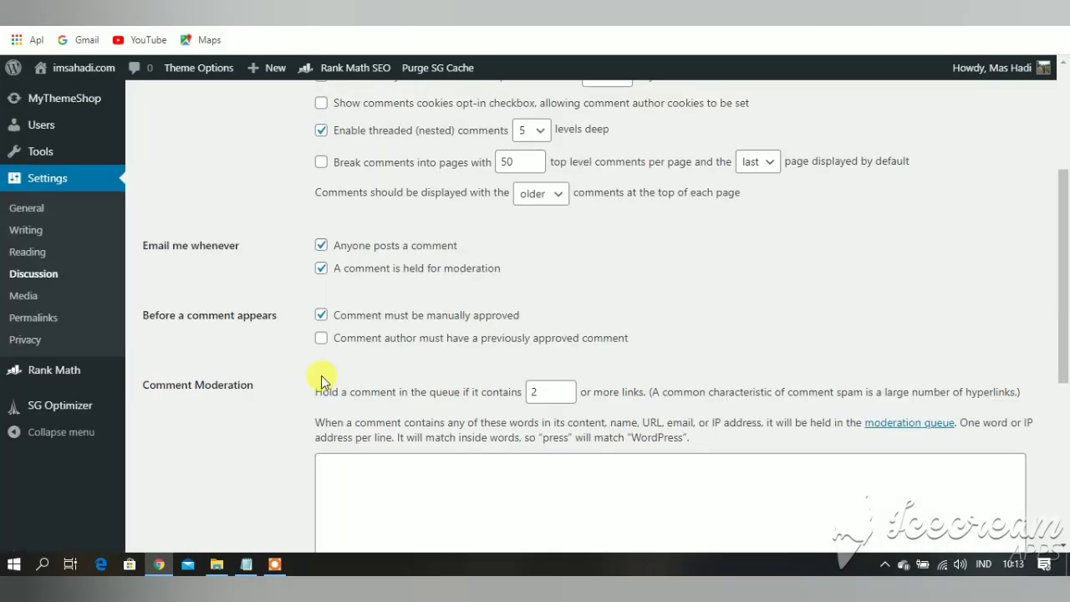
scroll(317, 360, down, 3)
scroll(316, 386, down, 2)
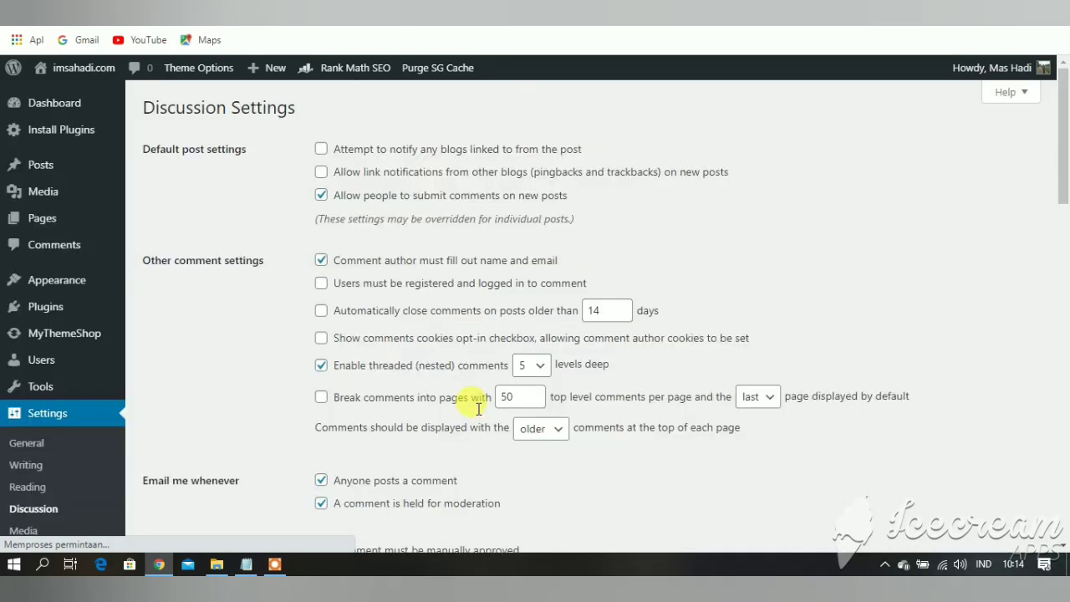
scroll(449, 408, down, 3)
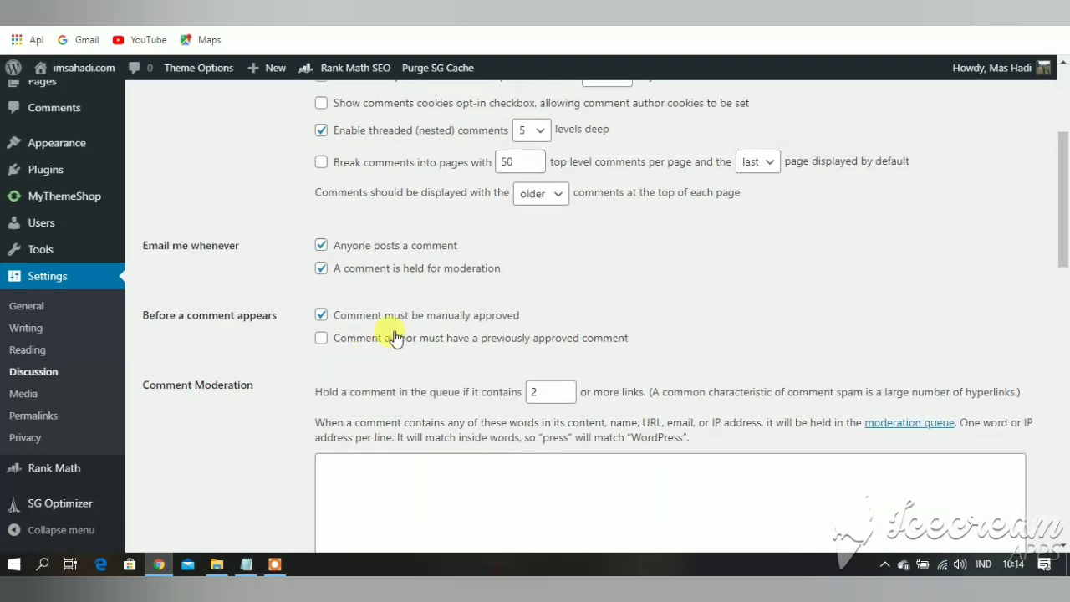
scroll(432, 365, down, 5)
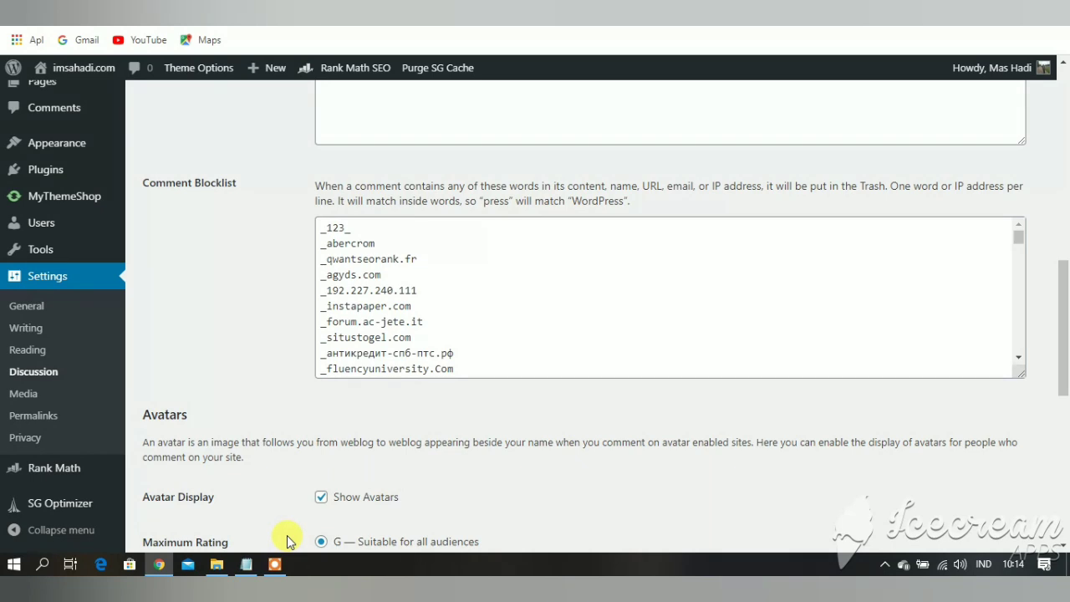
click(274, 565)
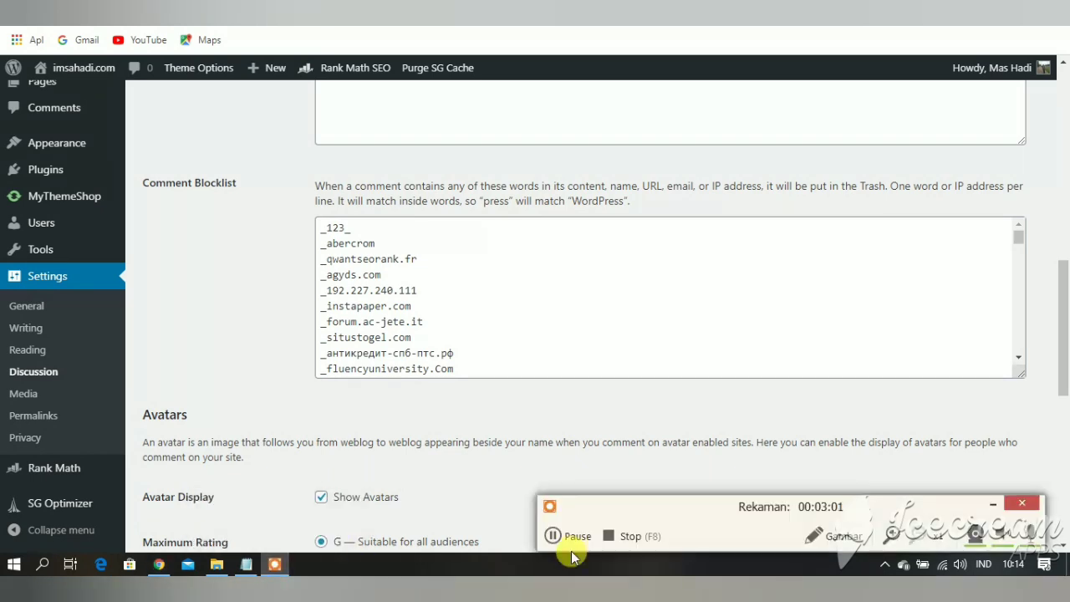
click(555, 535)
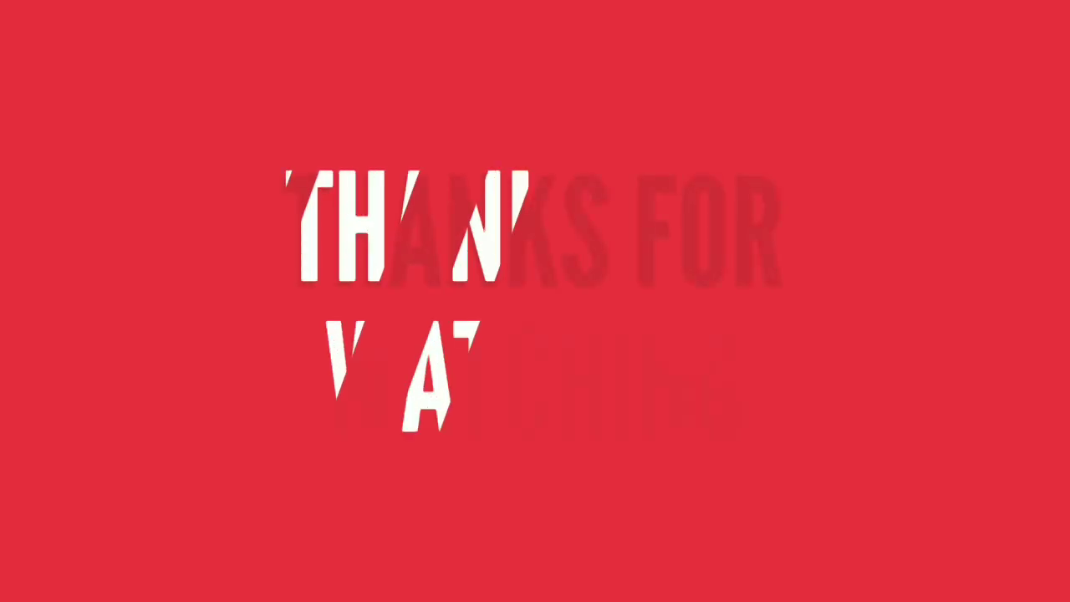